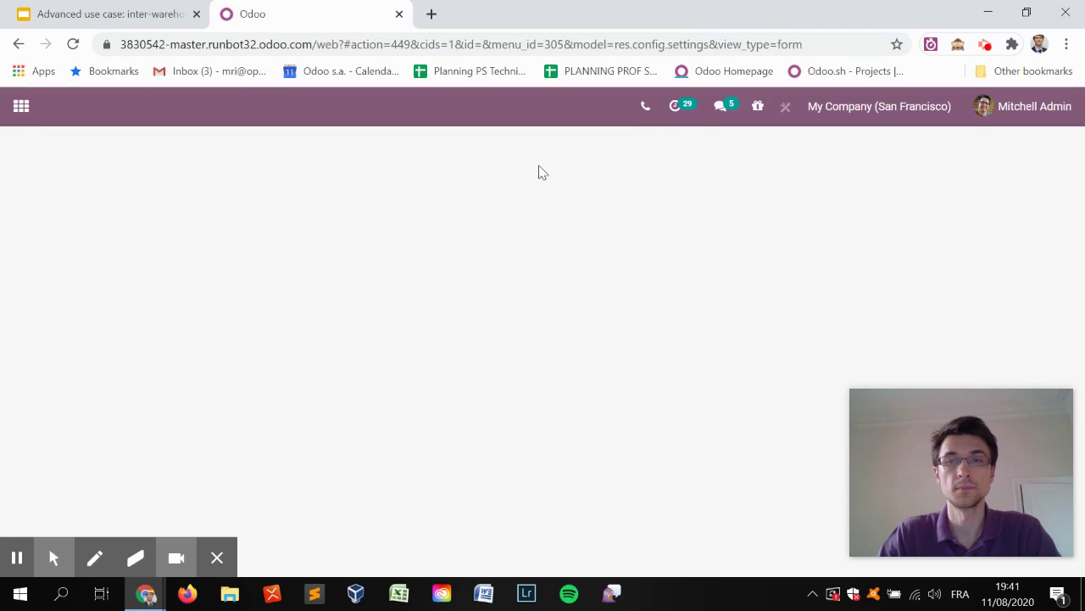
- Create and save a new warehouse named Distribution Center with the short name DC
{"action": "left_click", "coordinate": [461, 108]}
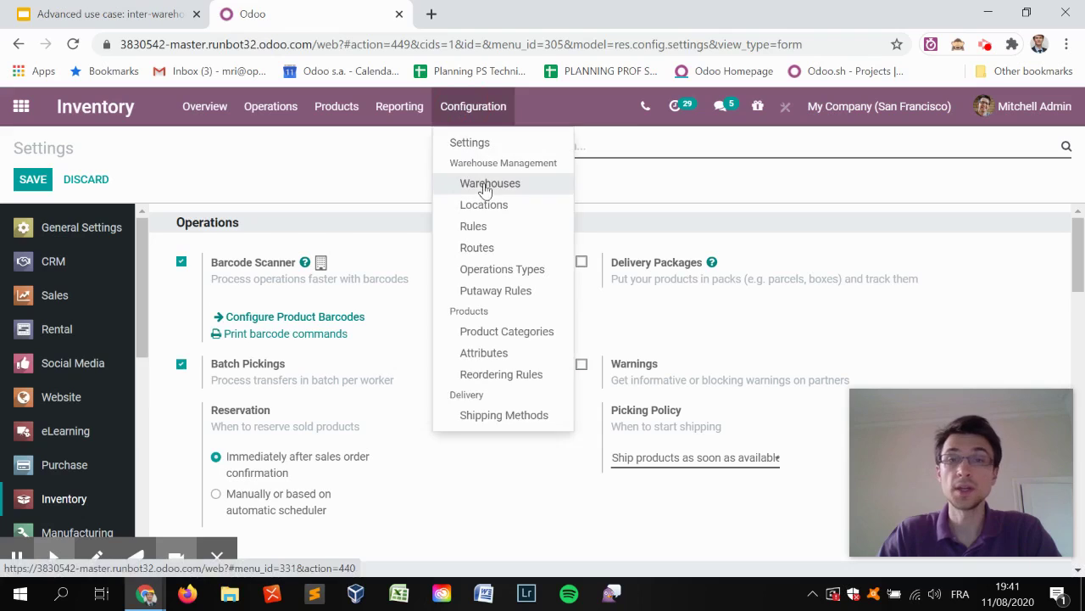
{"action": "left_click", "coordinate": [485, 186]}
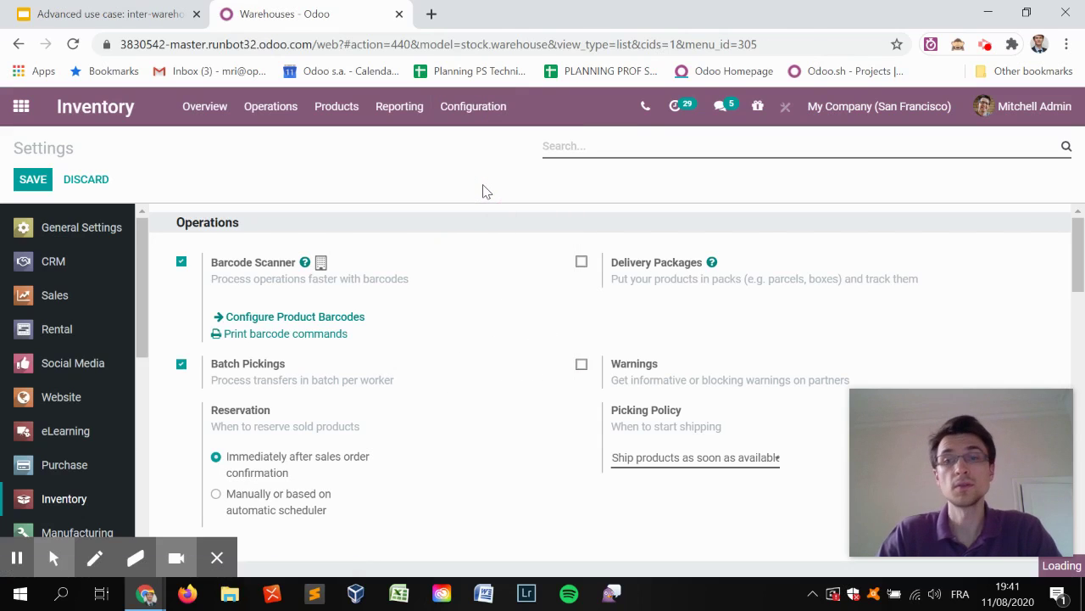
{"action": "left_click", "coordinate": [44, 180]}
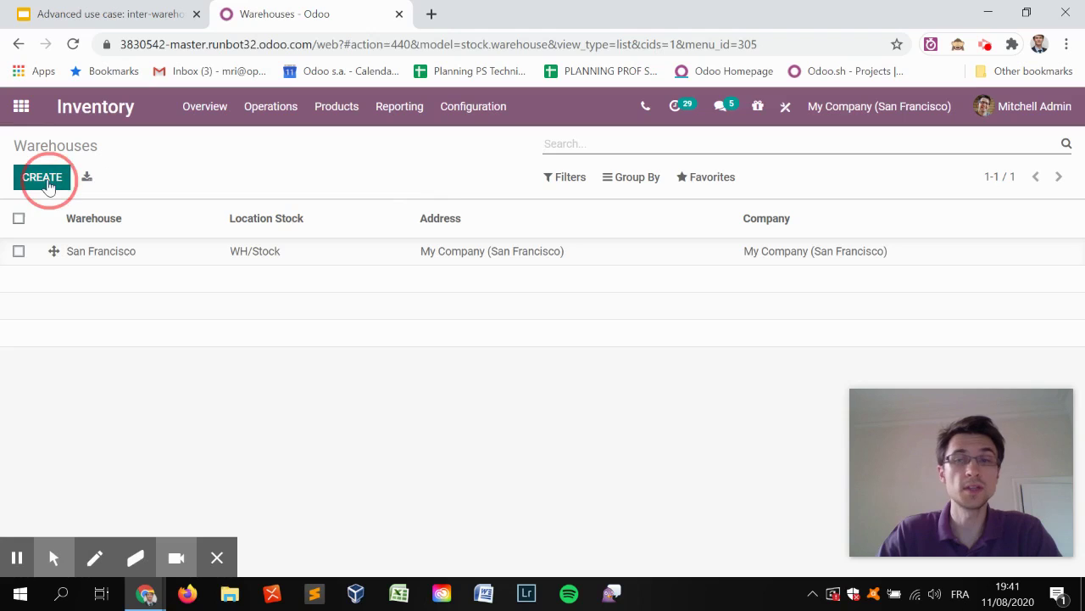
{"action": "double_click", "coordinate": [302, 298]}
{"action": "left_click", "coordinate": [297, 300]}
{"action": "left_click_drag", "start_coordinate": [498, 308], "coordinate": [66, 315]}
{"action": "type", "text": "Dis"}
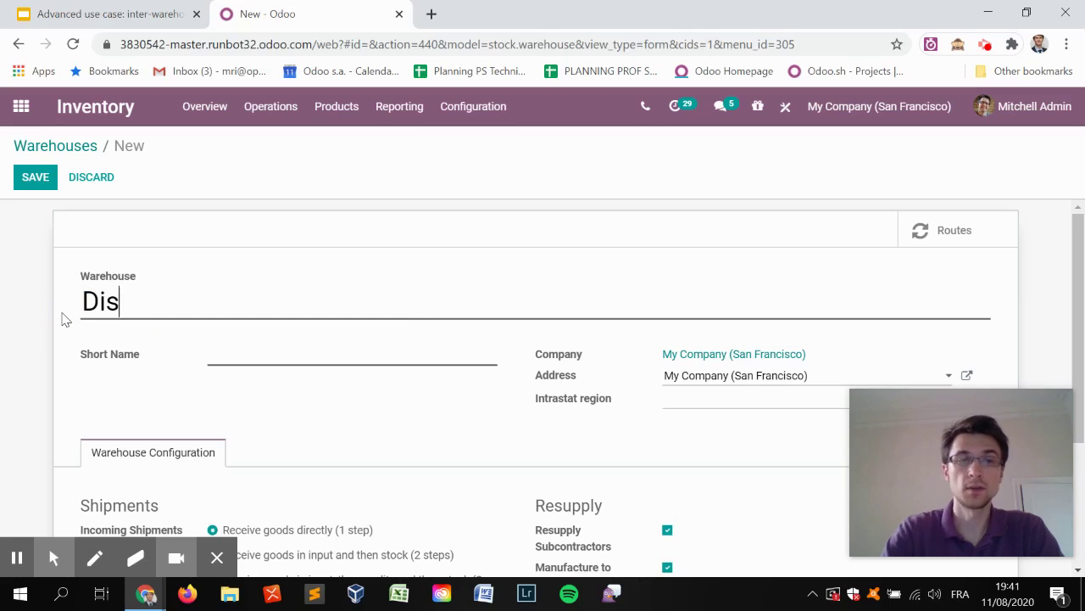
{"action": "type", "text": "tribution Center"}
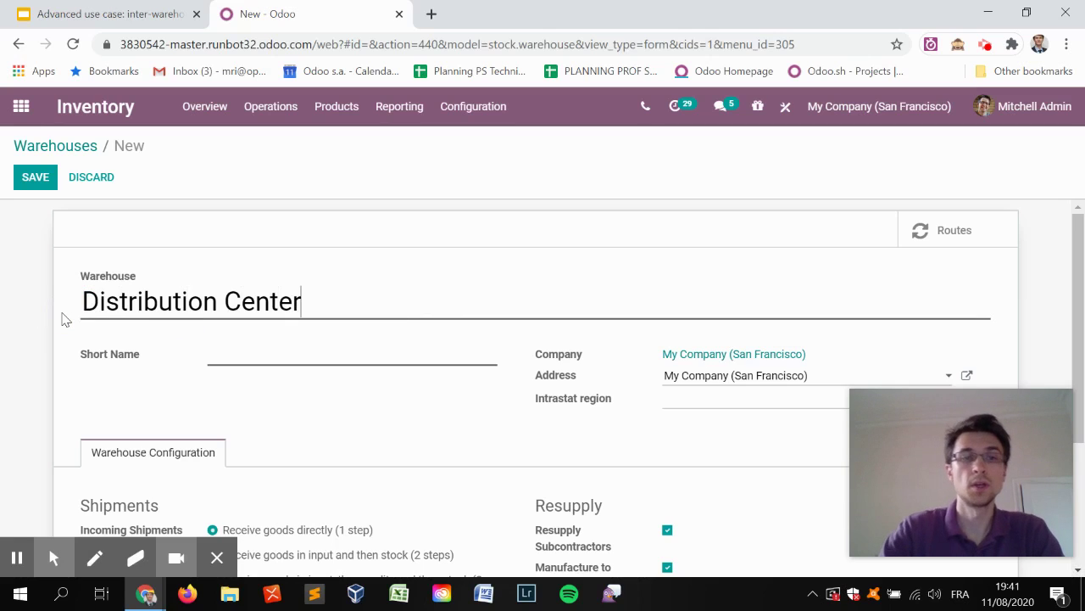
{"action": "left_click", "coordinate": [278, 353]}
{"action": "type", "text": "DC"}
{"action": "left_click", "coordinate": [32, 182]}
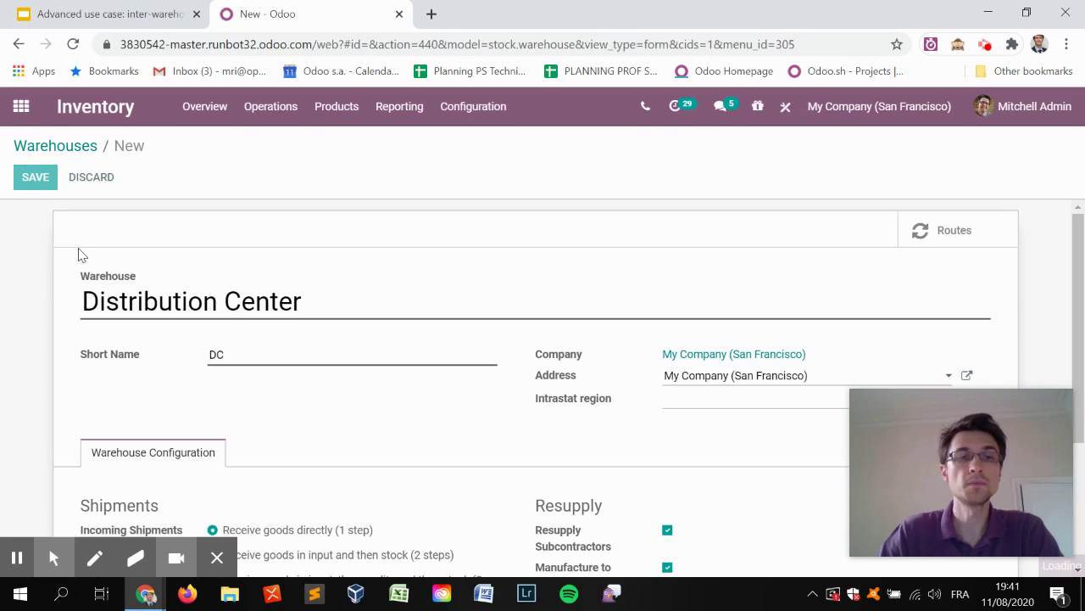
- Create and save another warehouse named Store 1 with the short name S1
{"action": "left_click", "coordinate": [49, 146]}
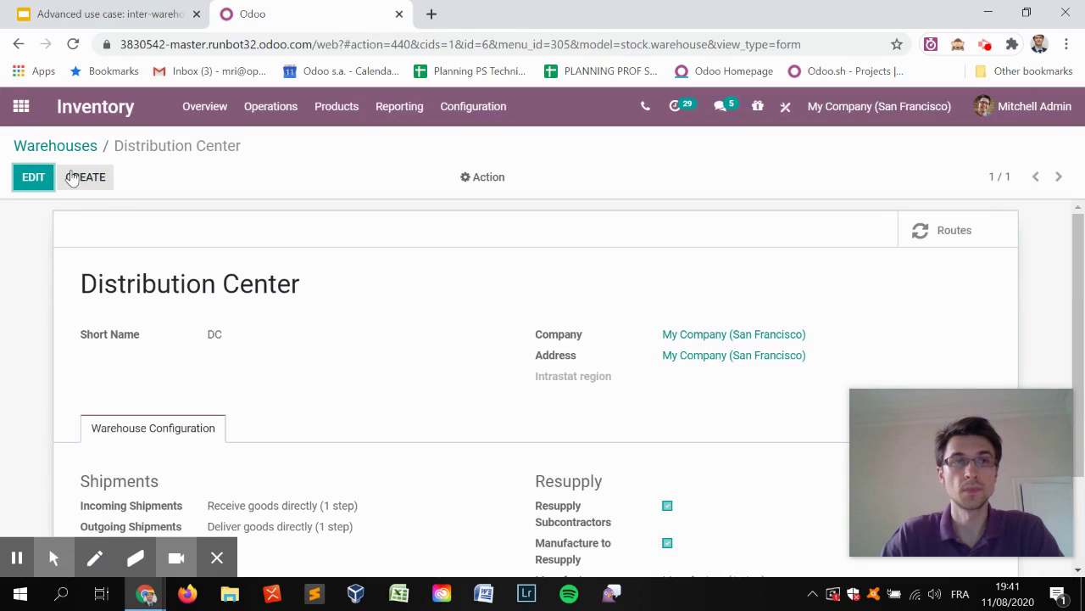
{"action": "left_click", "coordinate": [92, 177]}
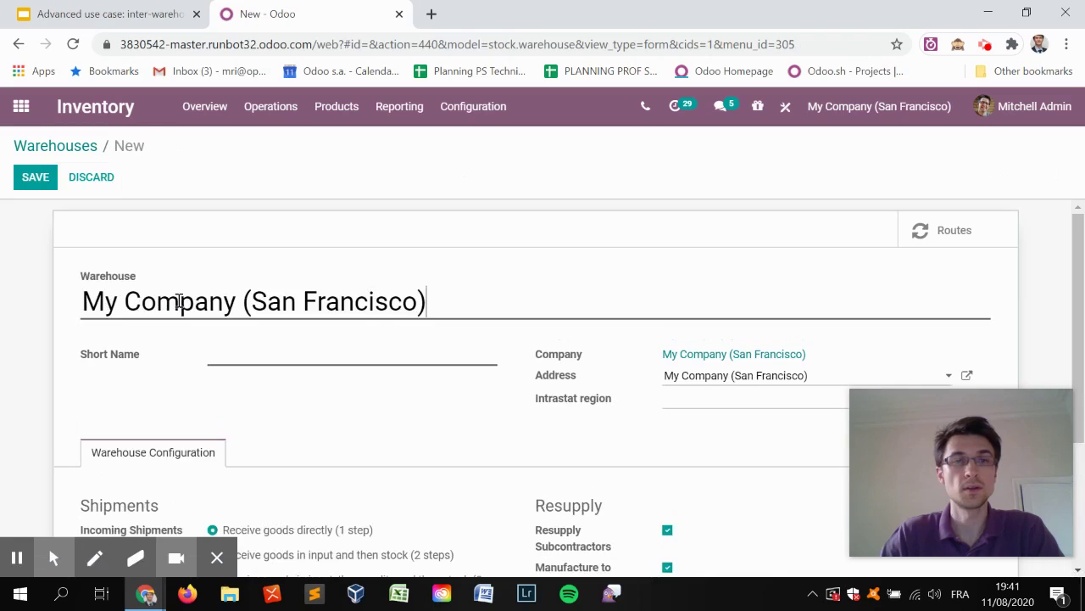
{"action": "triple_click", "coordinate": [195, 289]}
{"action": "type", "text": "Store 1"}
{"action": "left_click", "coordinate": [242, 362]}
{"action": "type", "text": "S1"}
{"action": "left_click", "coordinate": [33, 176]}
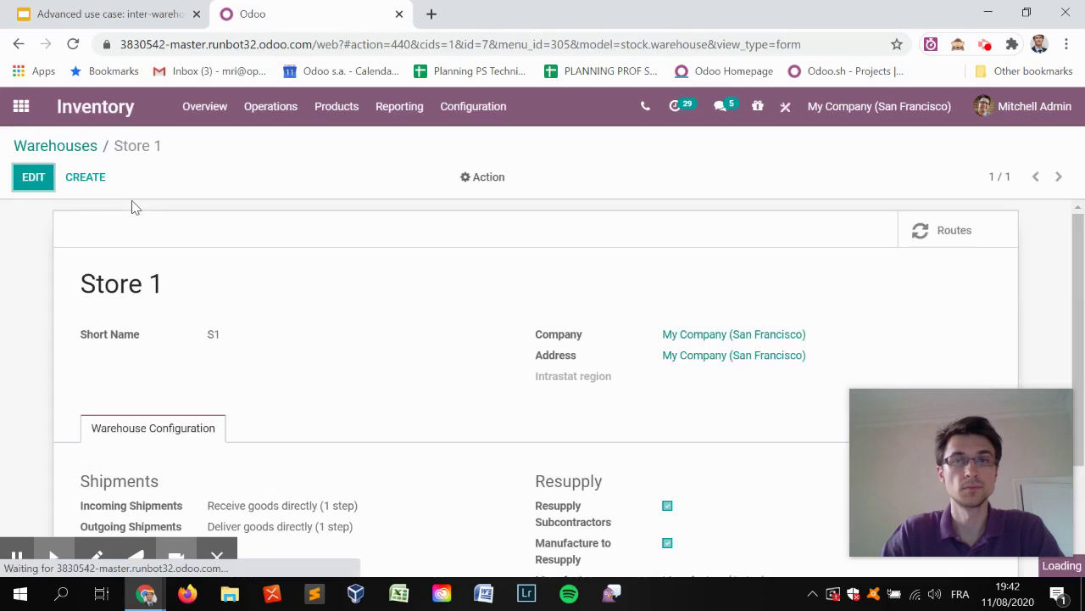
- Create and save a third warehouse named Store 2 with the short name S2
{"action": "left_click", "coordinate": [86, 177]}
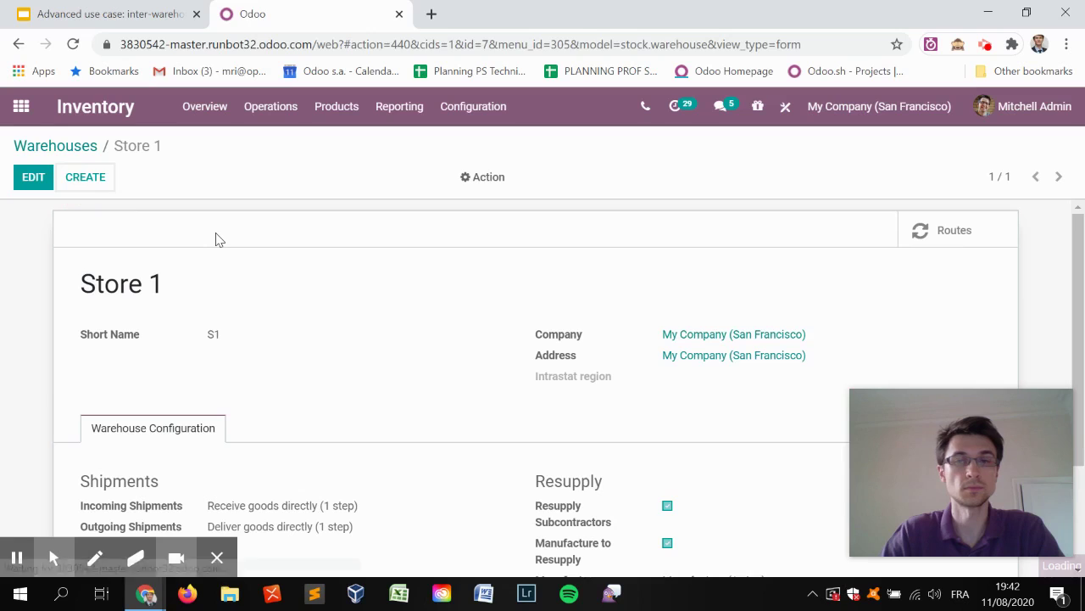
{"action": "triple_click", "coordinate": [232, 292]}
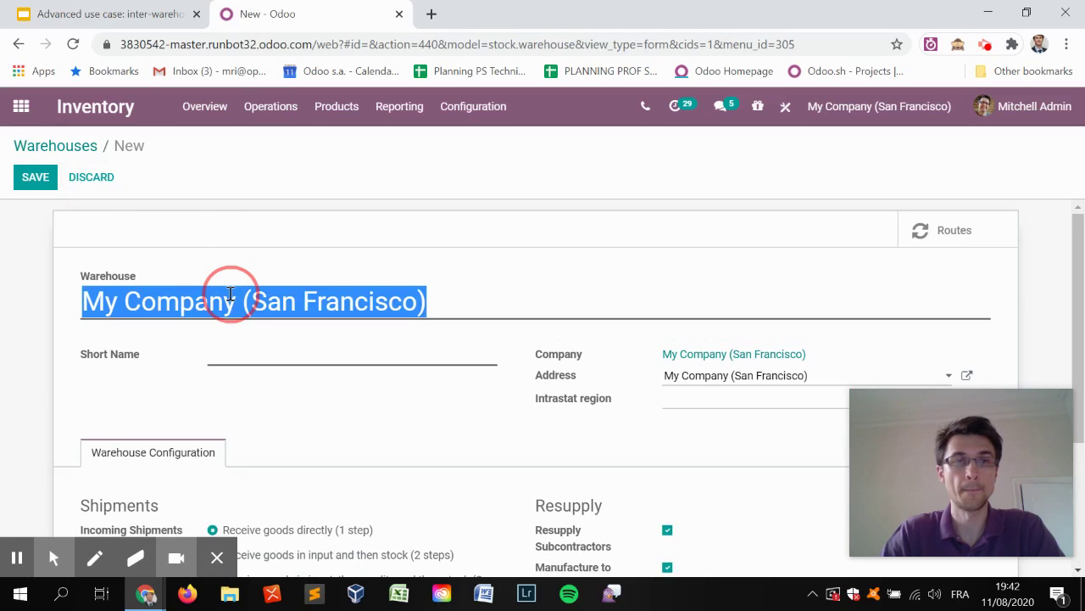
{"action": "type", "text": "Store 2"}
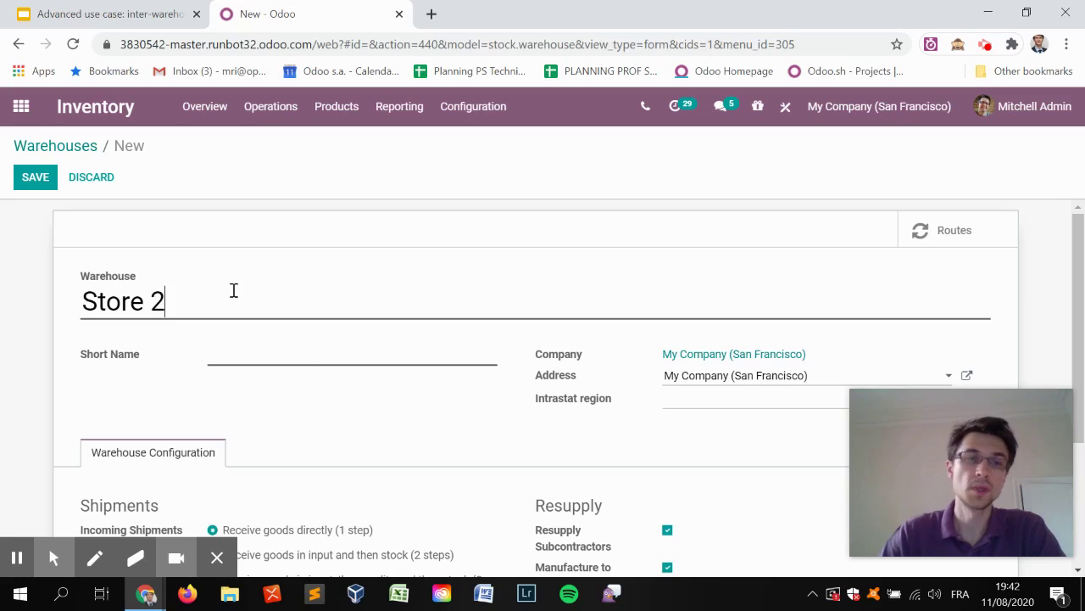
{"action": "left_click", "coordinate": [310, 361]}
{"action": "type", "text": "S2"}
{"action": "left_click", "coordinate": [33, 176]}
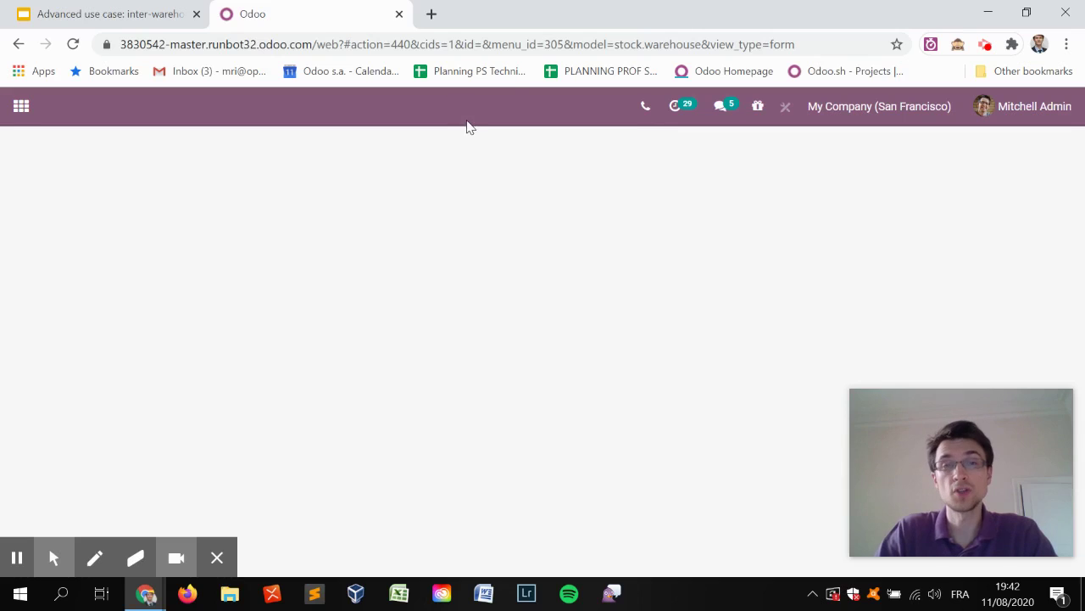
- Open the warehouse locations list, remove the Internal filter and search stock locations for "transit"
{"action": "left_click", "coordinate": [471, 120]}
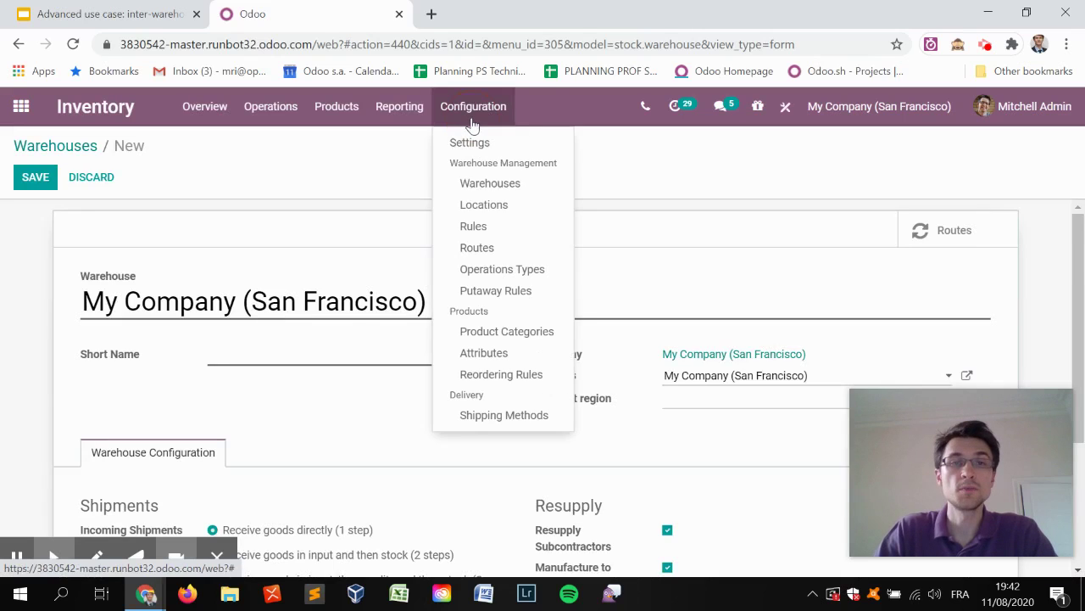
{"action": "left_click", "coordinate": [497, 204]}
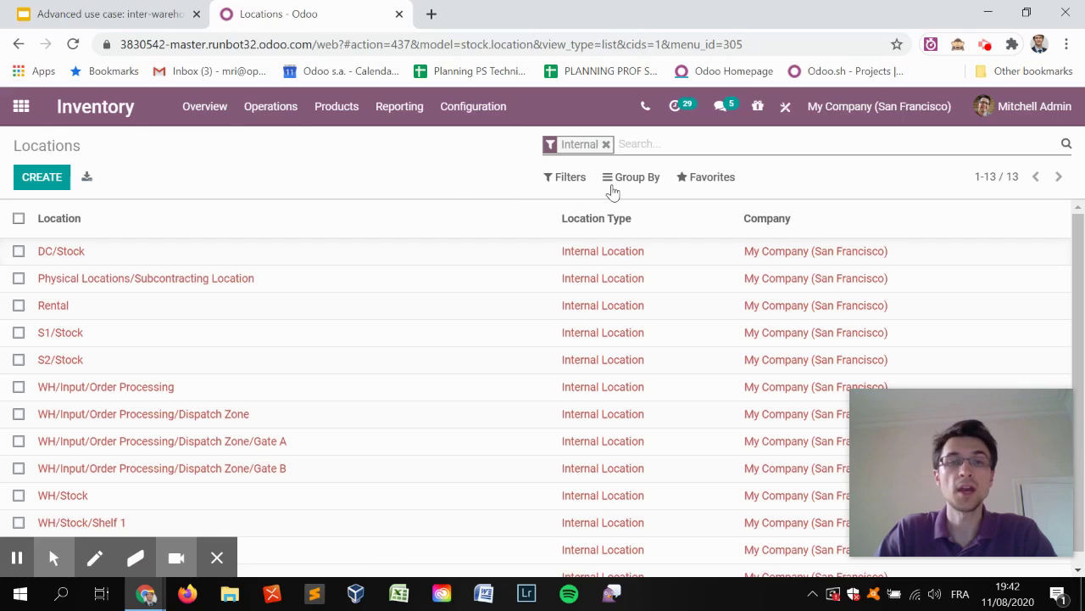
{"action": "left_click", "coordinate": [606, 144]}
{"action": "type", "text": "t"}
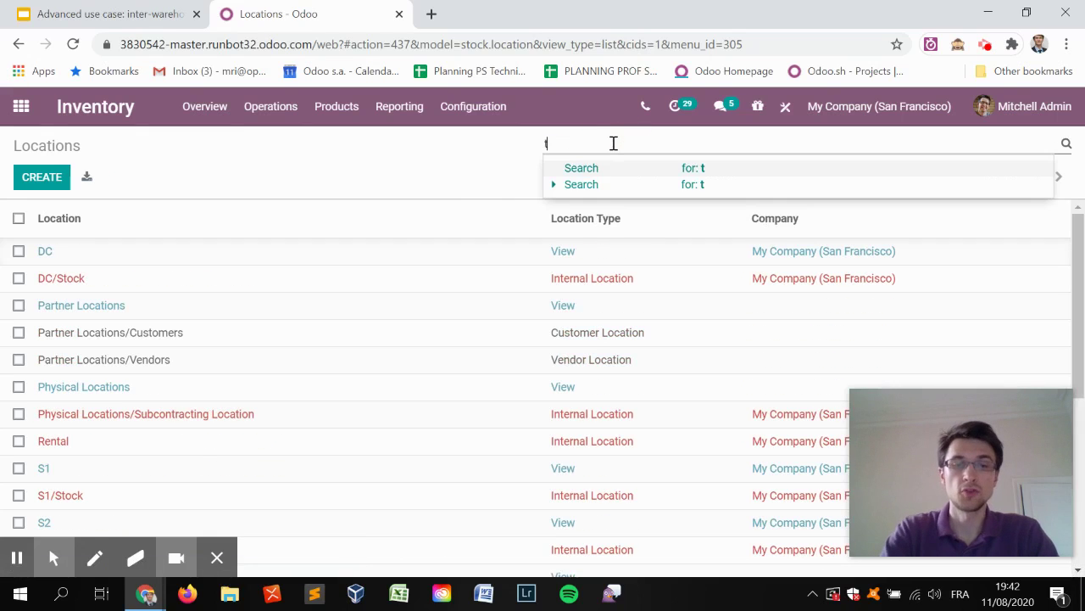
{"action": "type", "text": "ransit"}
{"action": "key", "text": "BackSpace"}
{"action": "key", "text": "BackSpace"}
{"action": "key", "text": "BackSpace"}
{"action": "type", "text": "nsit"}
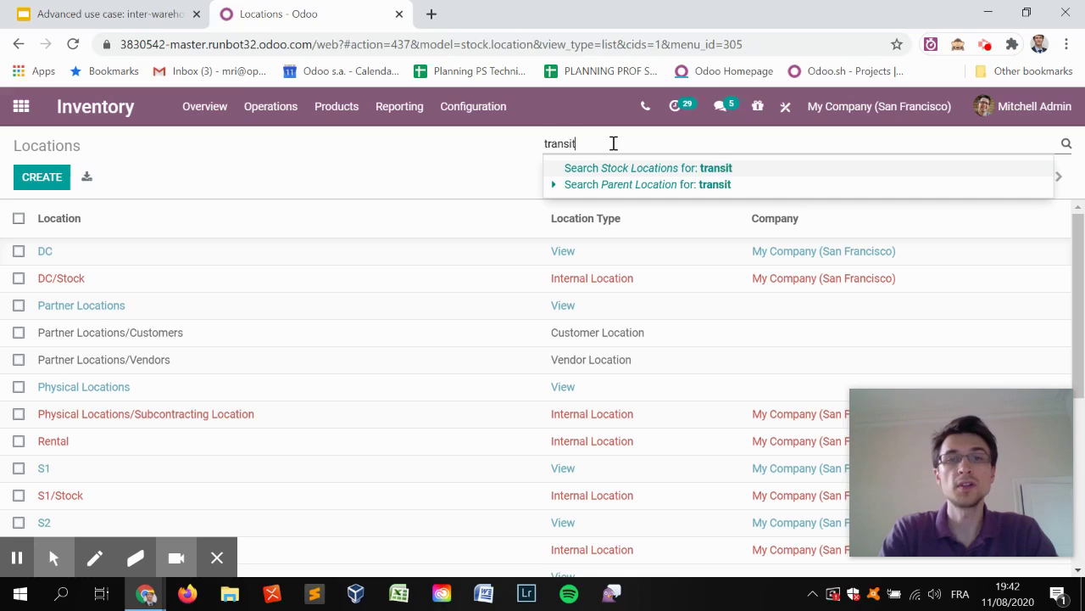
{"action": "key", "text": "Return"}
- Filter the search to archived locations and unarchive Physical Locations/Inter-warehouse transit
{"action": "left_click", "coordinate": [574, 179]}
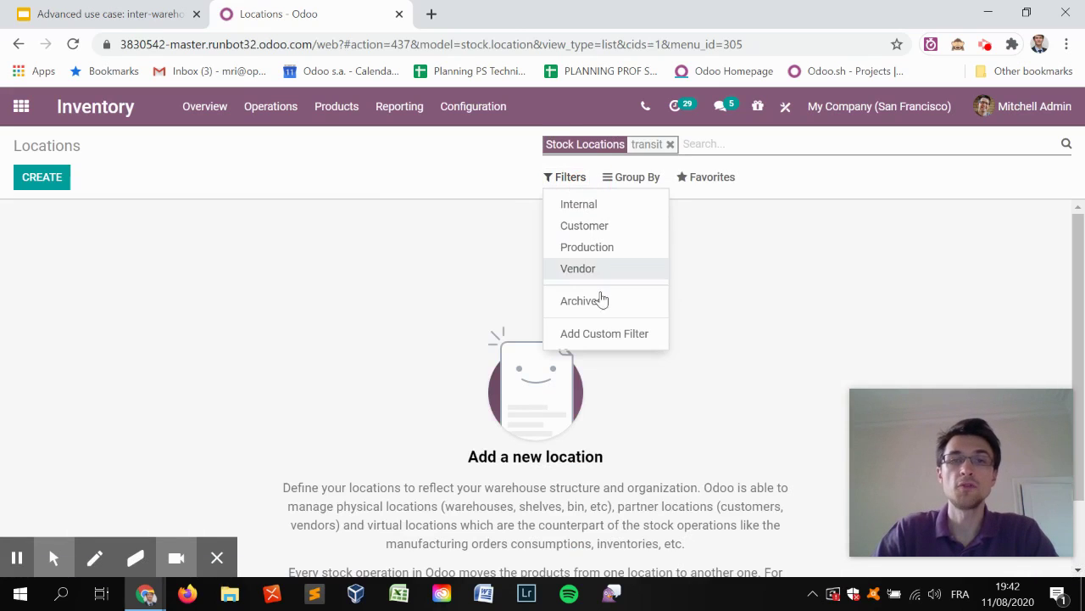
{"action": "left_click", "coordinate": [606, 304]}
{"action": "left_click", "coordinate": [344, 161]}
{"action": "left_click", "coordinate": [289, 251]}
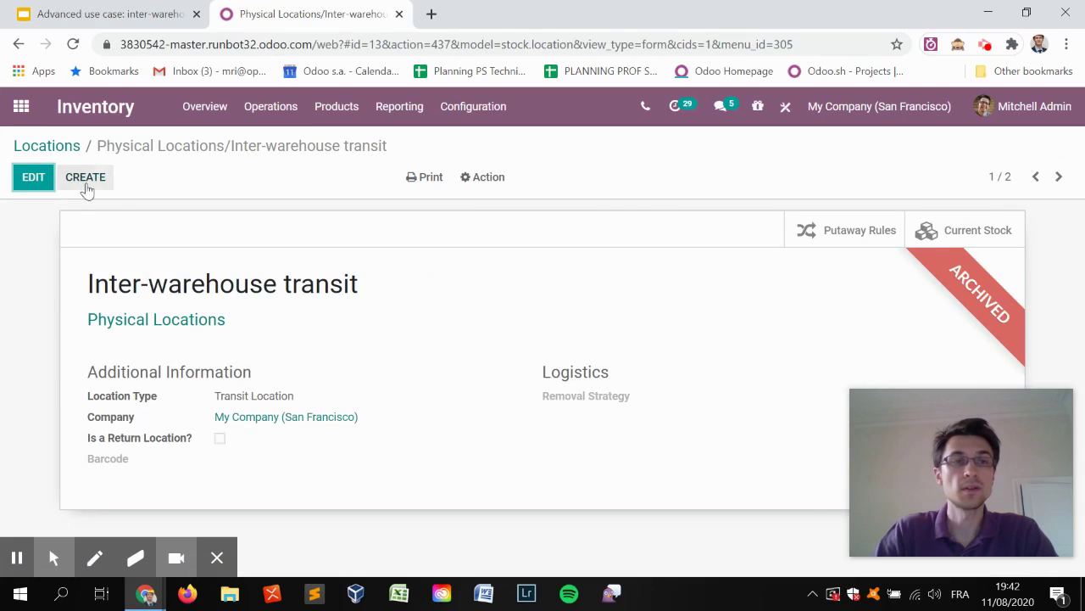
{"action": "left_click", "coordinate": [484, 180]}
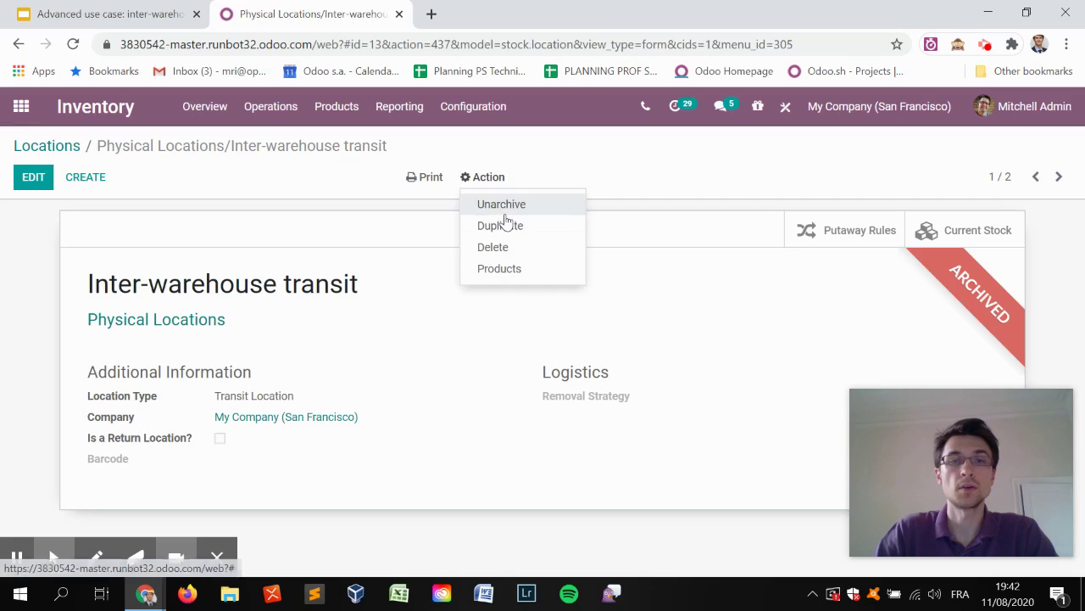
{"action": "left_click", "coordinate": [502, 204]}
- Create and save the location Transit to Store 1 under Physical Locations/Inter-warehouse transit, with the location type Transit Location
{"action": "left_click", "coordinate": [75, 150]}
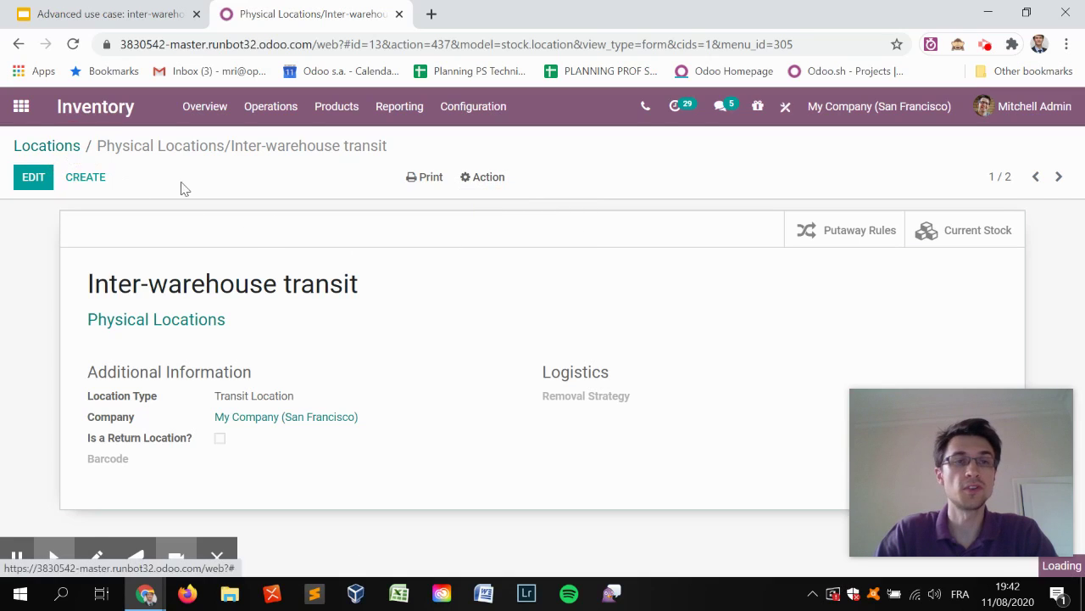
{"action": "left_click", "coordinate": [53, 192]}
{"action": "type", "text": "Tra"}
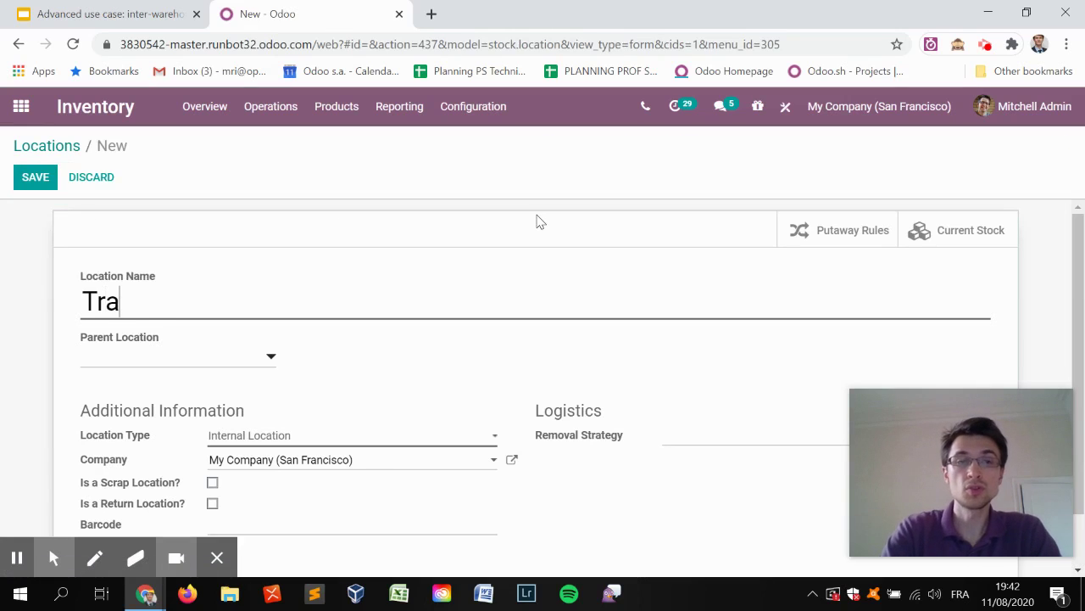
{"action": "type", "text": "nsit to Store 1"}
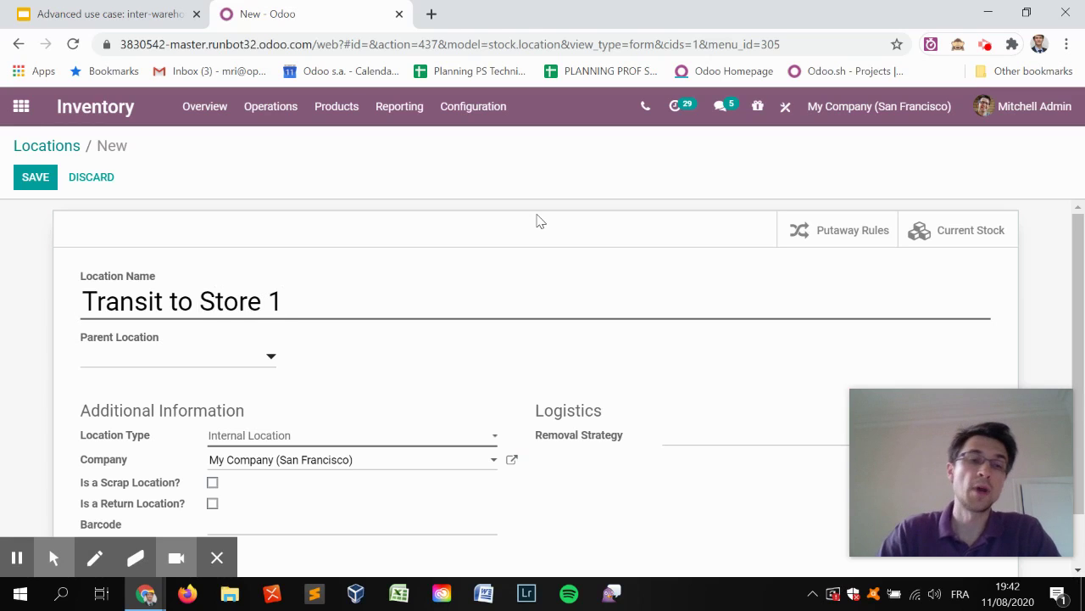
{"action": "left_click", "coordinate": [194, 369]}
{"action": "type", "text": "Transit"}
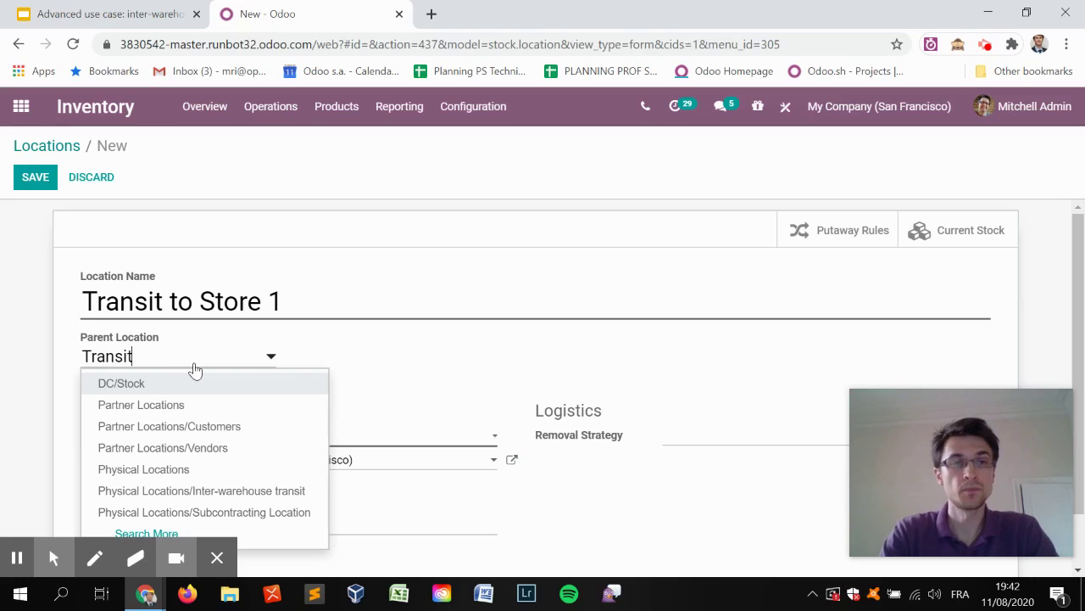
{"action": "left_click", "coordinate": [206, 388]}
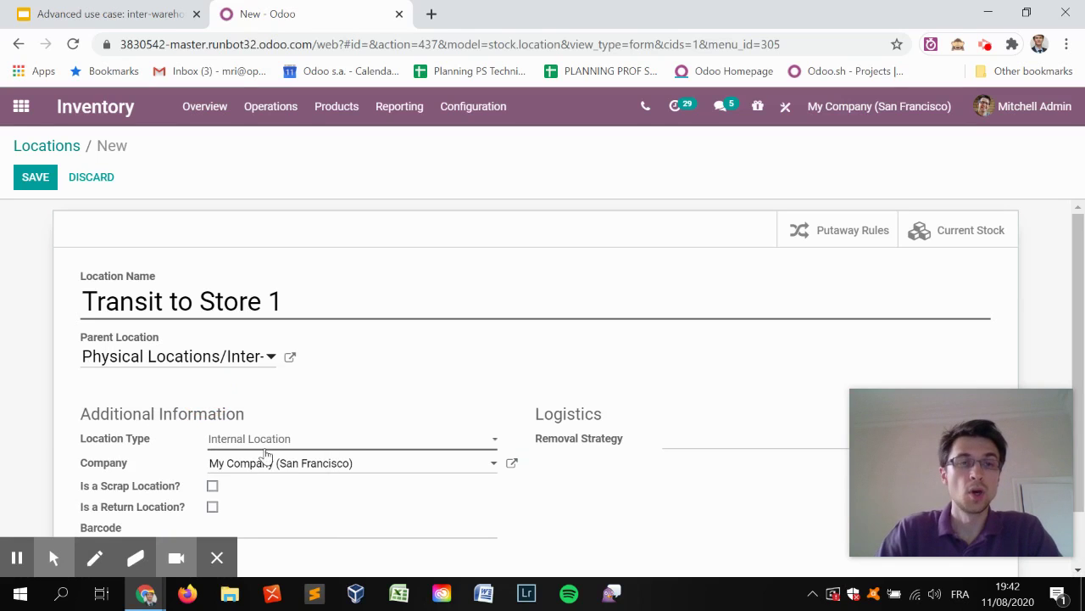
{"action": "left_click", "coordinate": [266, 437]}
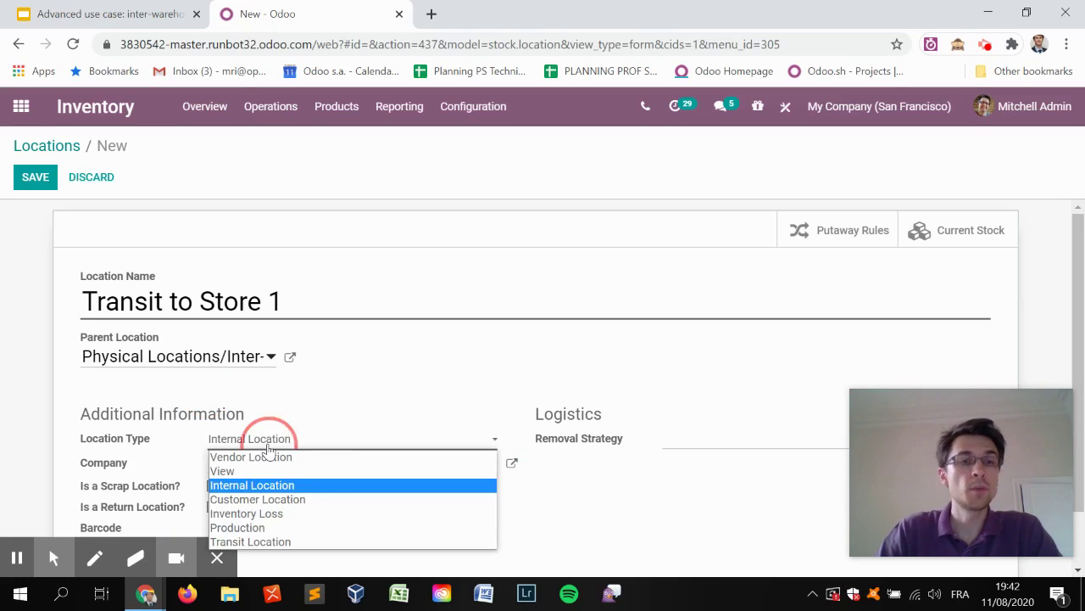
{"action": "left_click", "coordinate": [279, 542]}
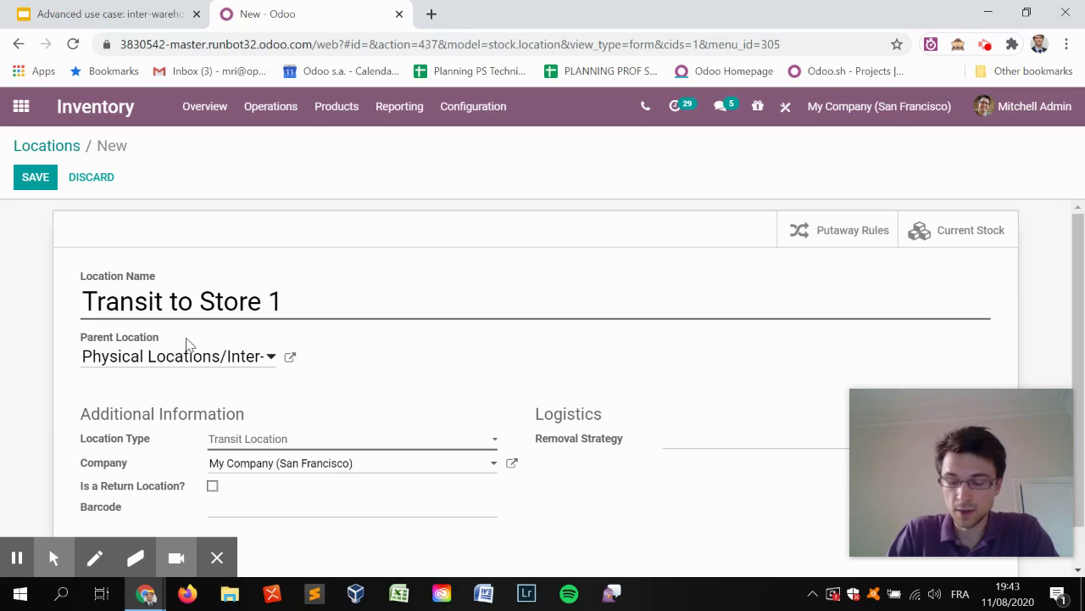
{"action": "left_click", "coordinate": [28, 177]}
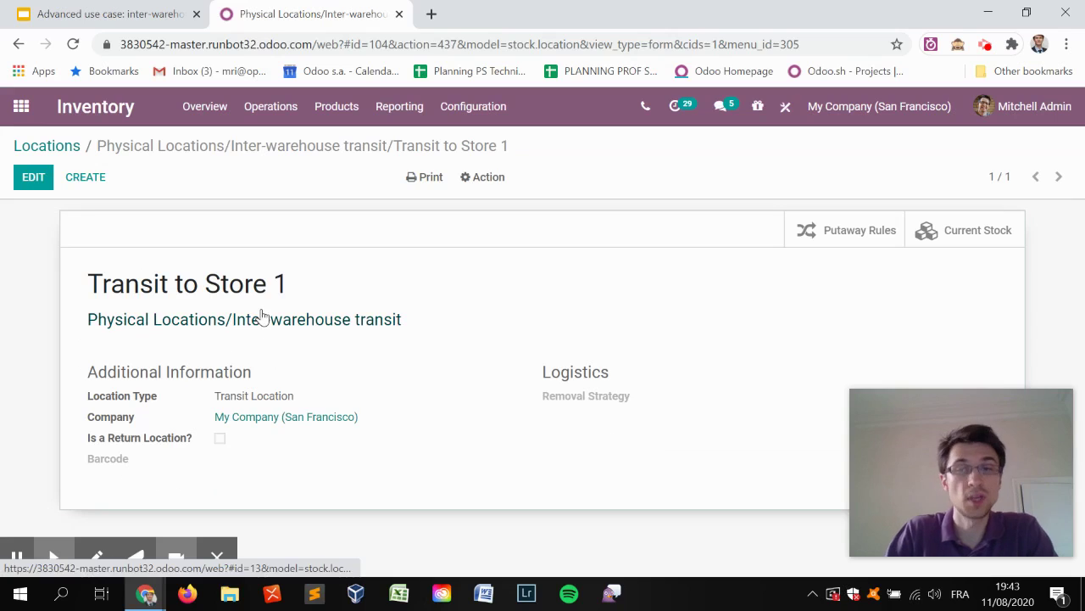
- Create and save the location Transit to Store 2 under Physical Locations/Inter-warehouse transit, with the location type Transit Location
{"action": "left_click", "coordinate": [87, 178]}
{"action": "type", "text": "T"}
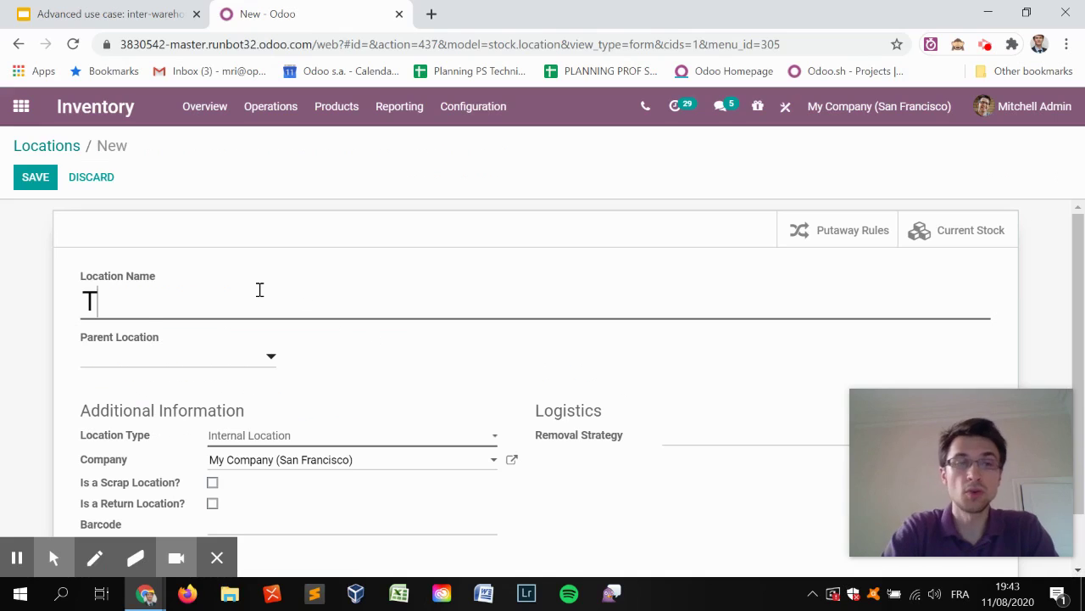
{"action": "type", "text": "ransit to Store 2"}
{"action": "left_click", "coordinate": [246, 370]}
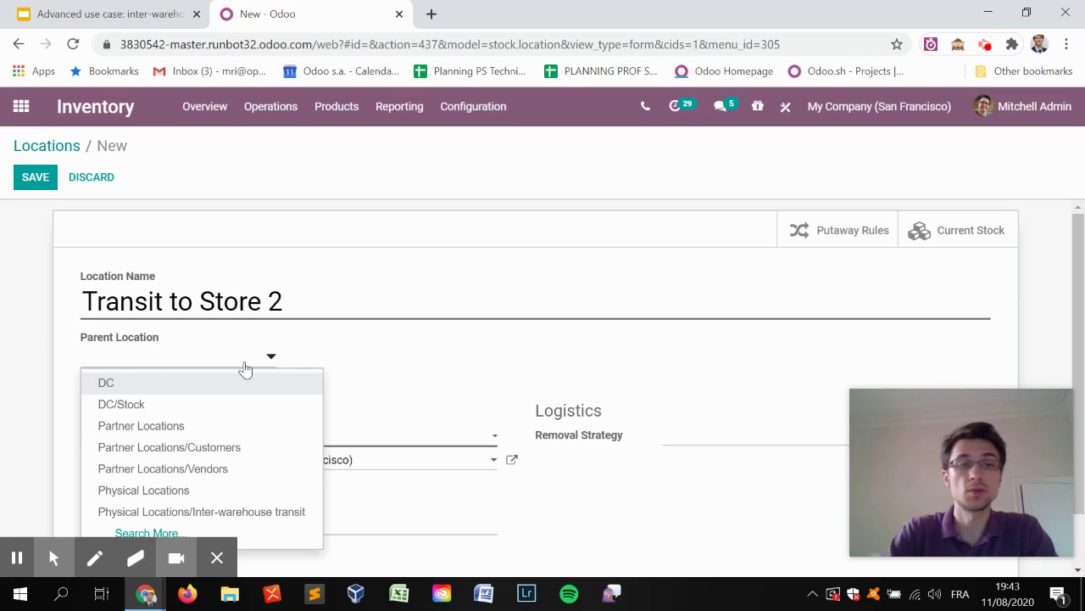
{"action": "type", "text": "transit"}
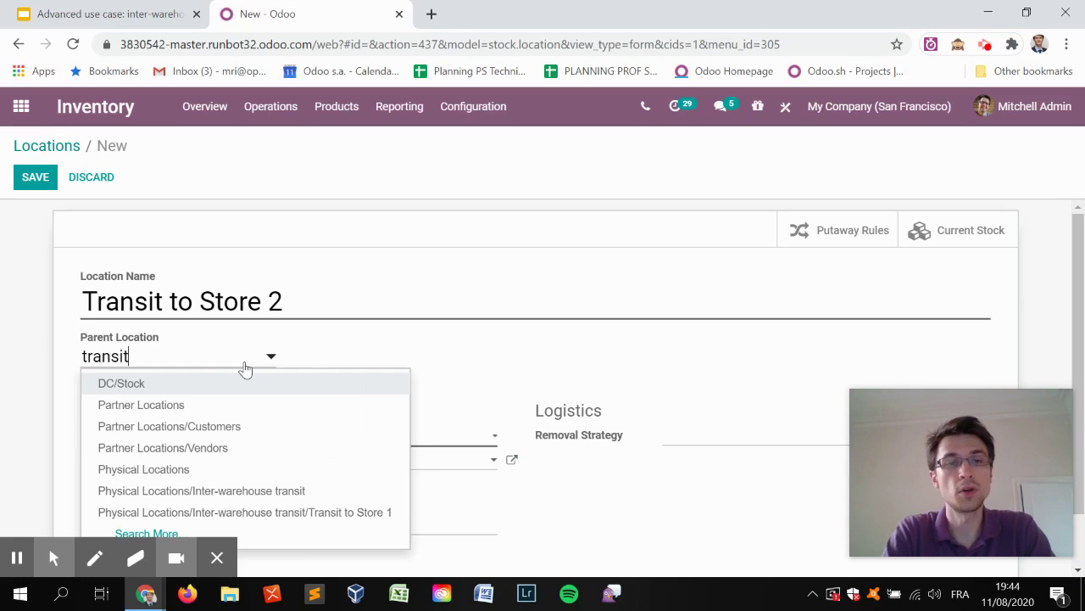
{"action": "key", "text": "Return"}
{"action": "left_click", "coordinate": [306, 441]}
{"action": "left_click", "coordinate": [293, 542]}
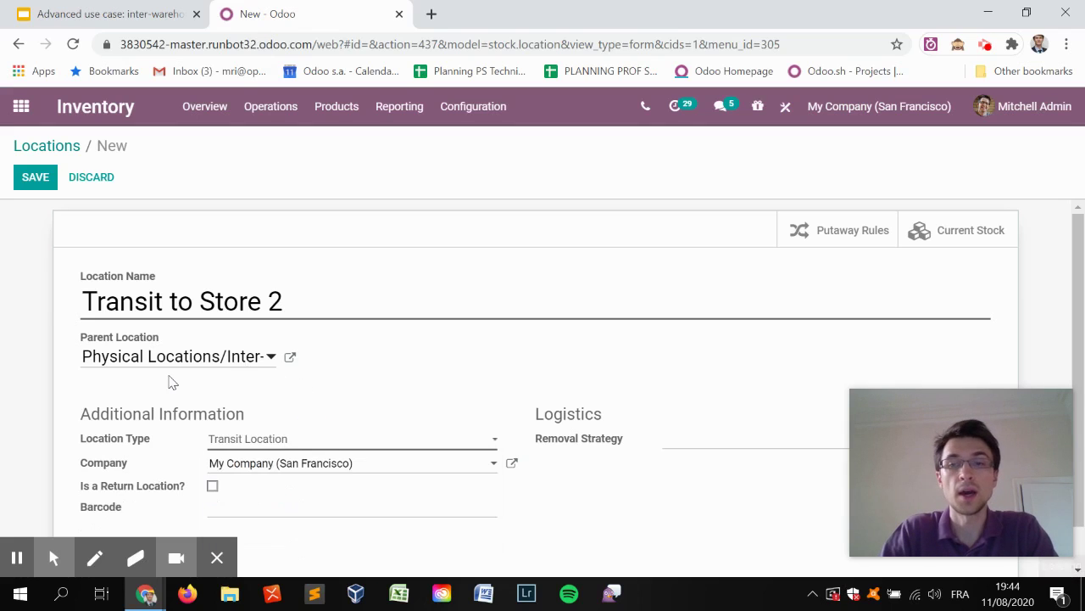
{"action": "left_click", "coordinate": [36, 177]}
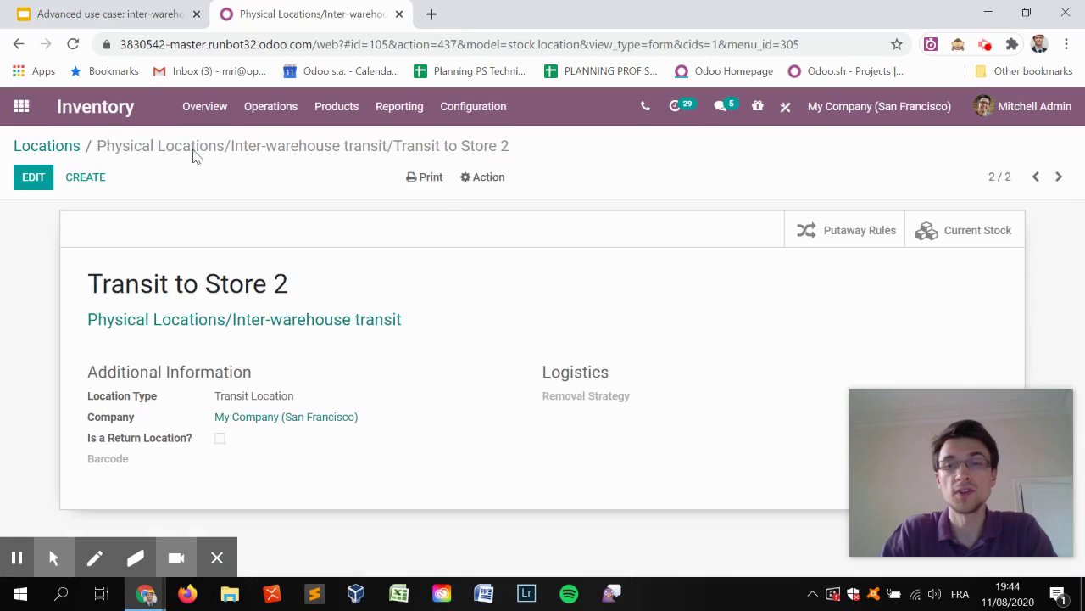
- Start a new operation type named Inter WH Operation with the code INTER and the type of operation Internal Transfer
{"action": "left_click", "coordinate": [77, 146]}
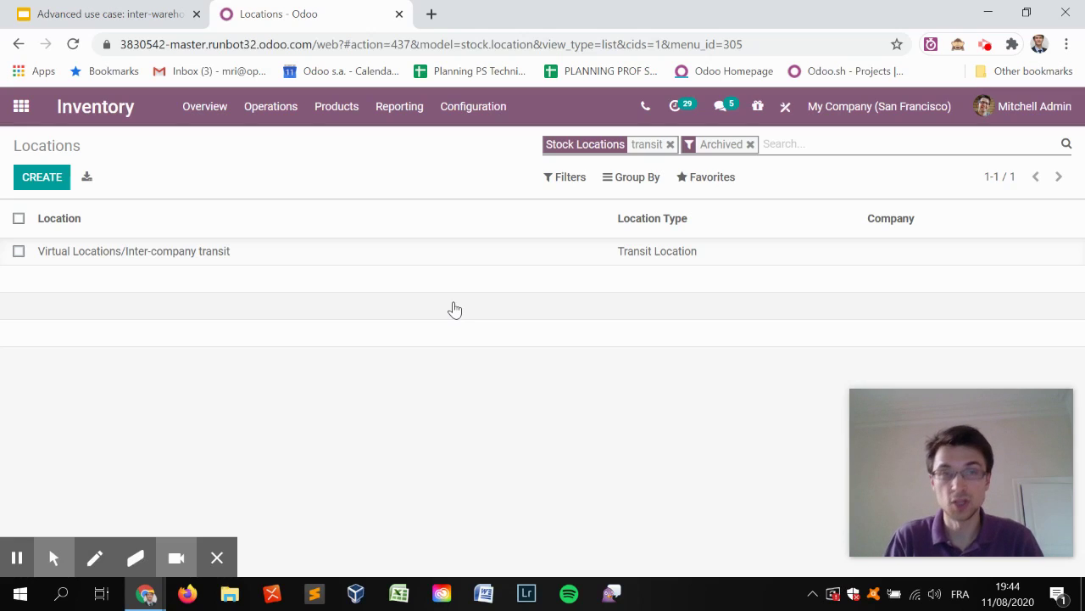
{"action": "left_click", "coordinate": [500, 115]}
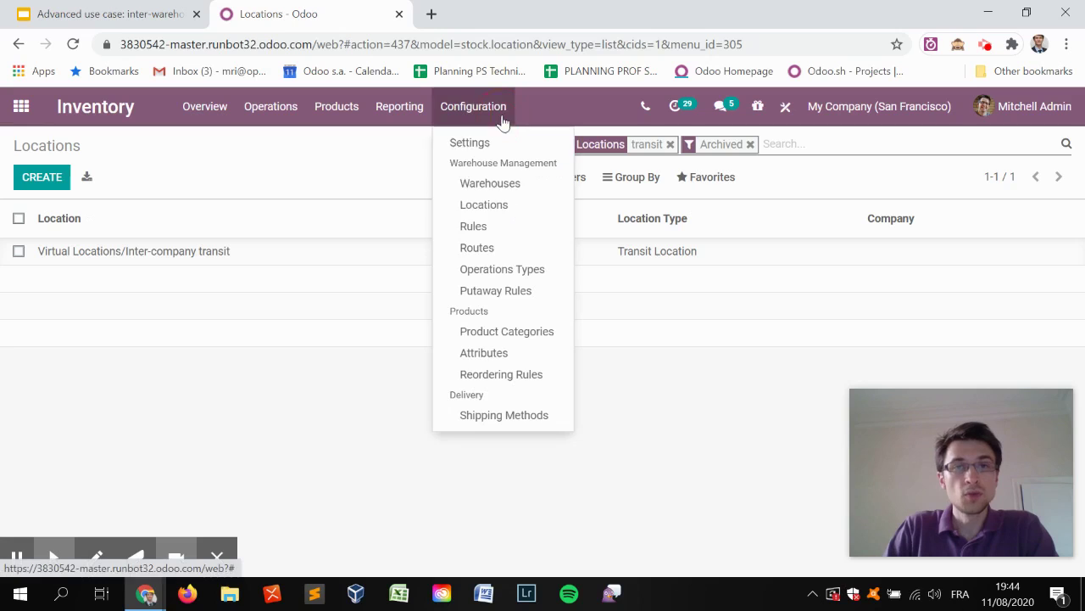
{"action": "left_click", "coordinate": [496, 276]}
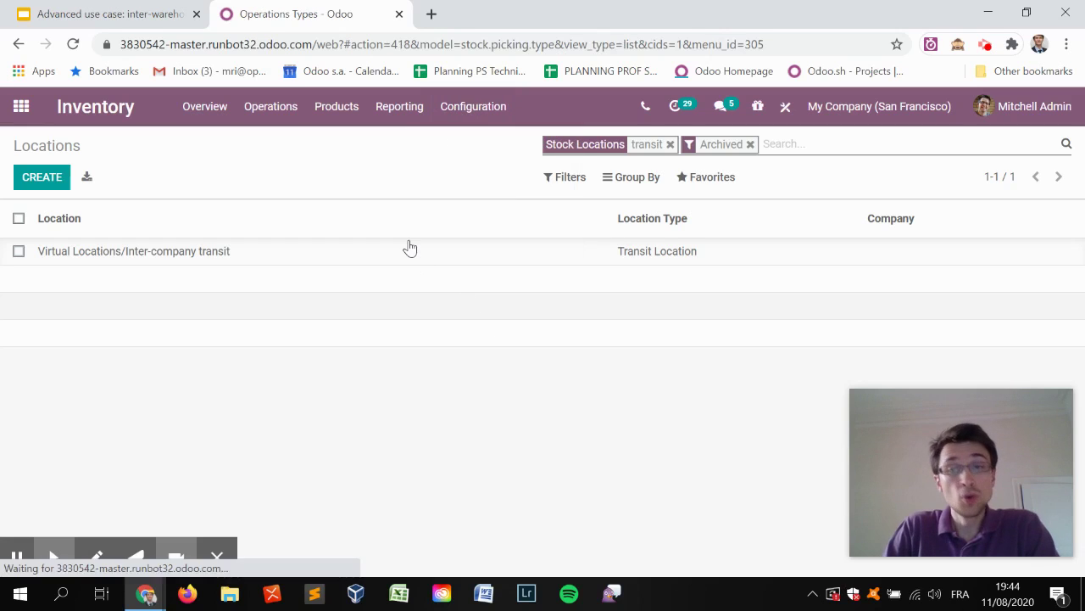
{"action": "left_click", "coordinate": [23, 183]}
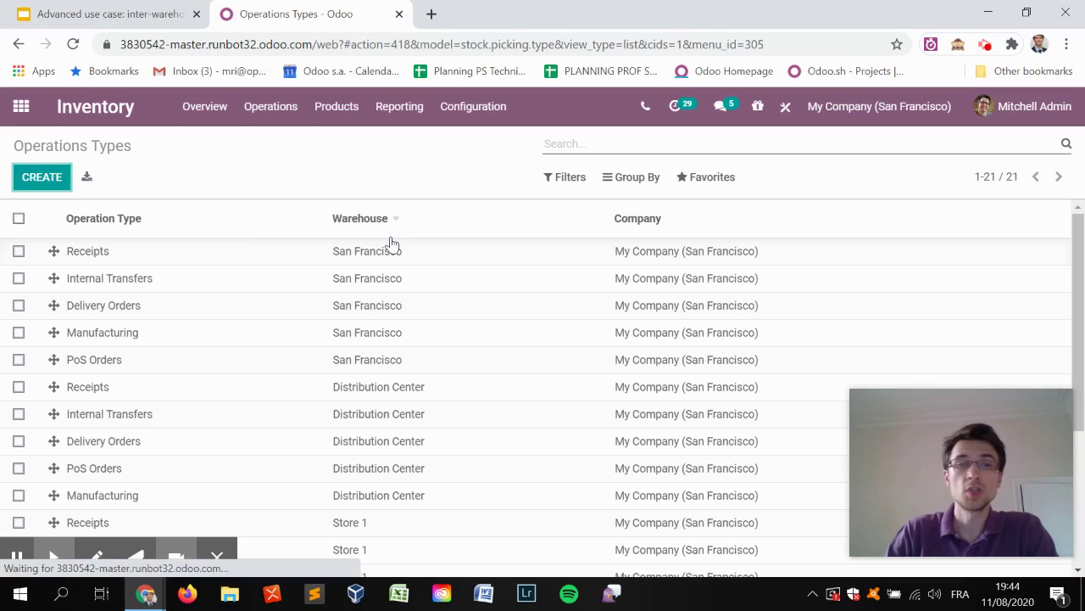
{"action": "type", "text": "Inter WH Operation"}
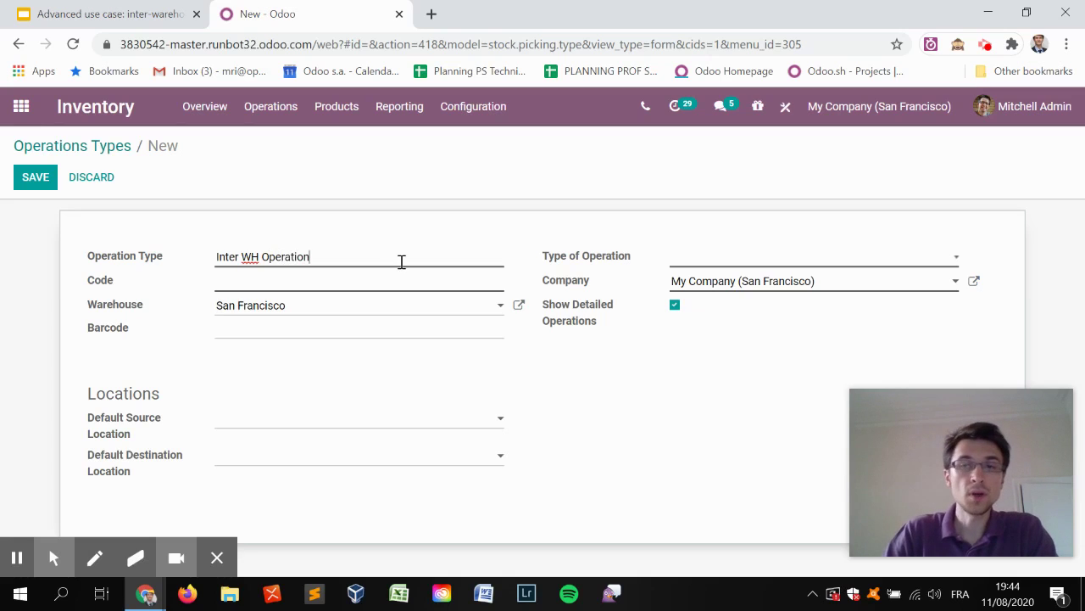
{"action": "left_click", "coordinate": [401, 290]}
{"action": "type", "text": "INTER"}
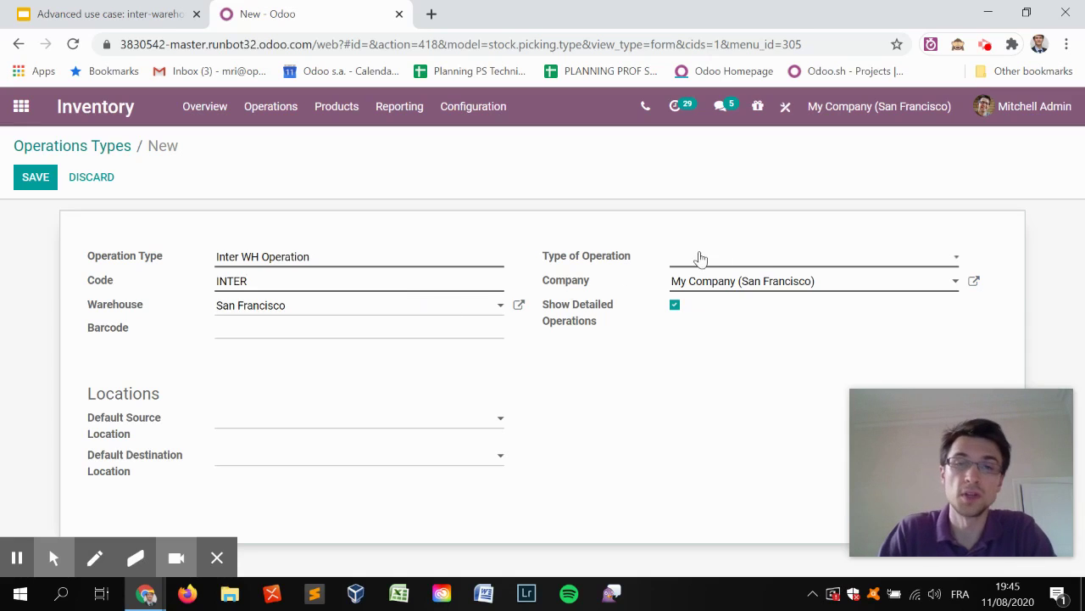
{"action": "left_click", "coordinate": [756, 254]}
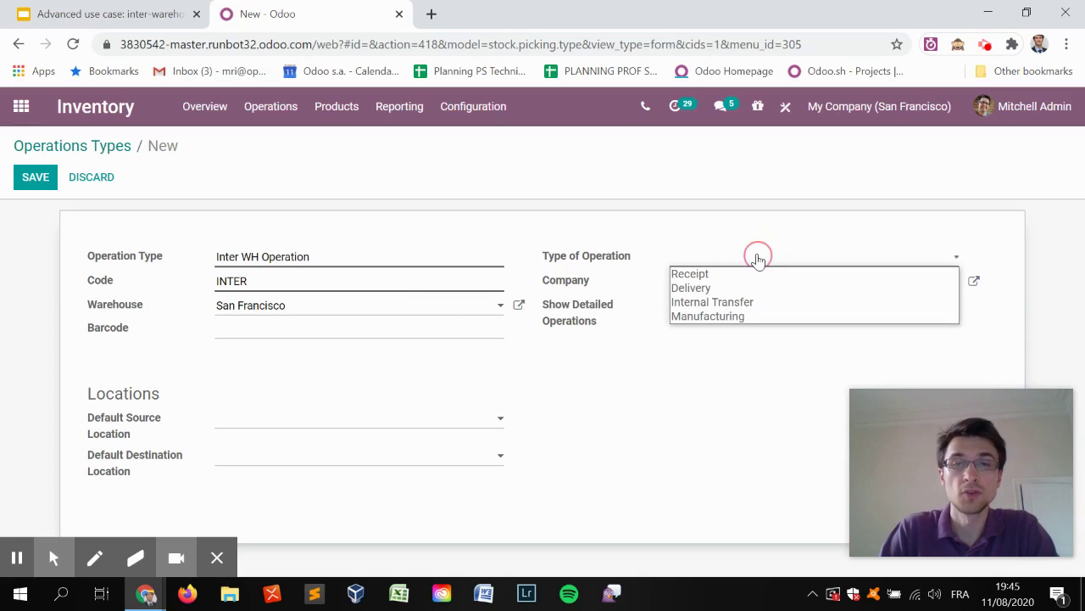
{"action": "left_click", "coordinate": [737, 303]}
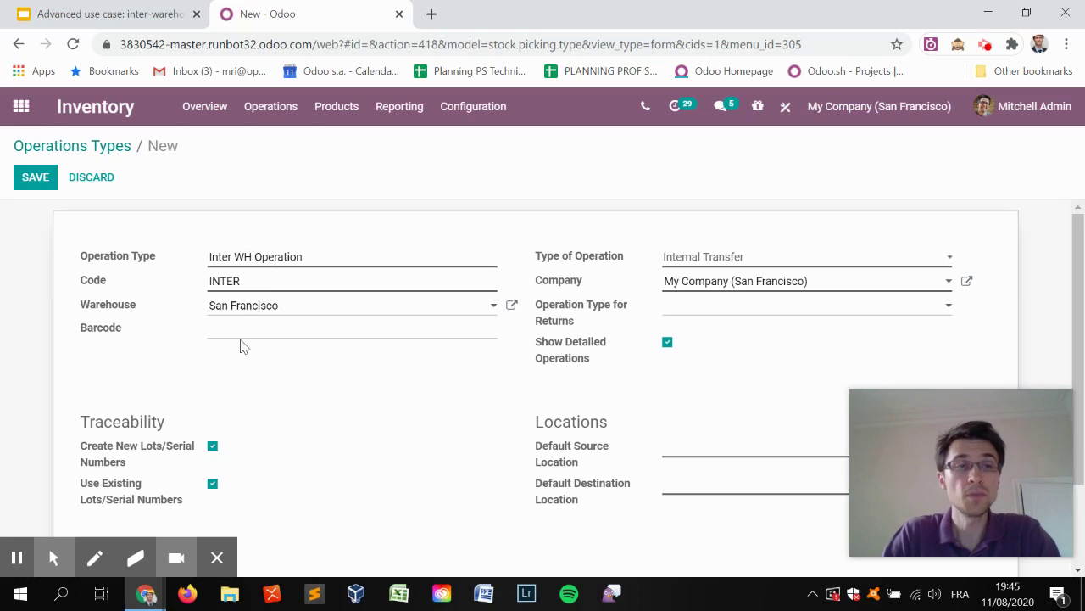
- Assign the operation type to the Distribution Center warehouse and disable the creation of new lots/serial numbers
{"action": "left_click_drag", "start_coordinate": [274, 312], "coordinate": [183, 303]}
{"action": "type", "text": "di"}
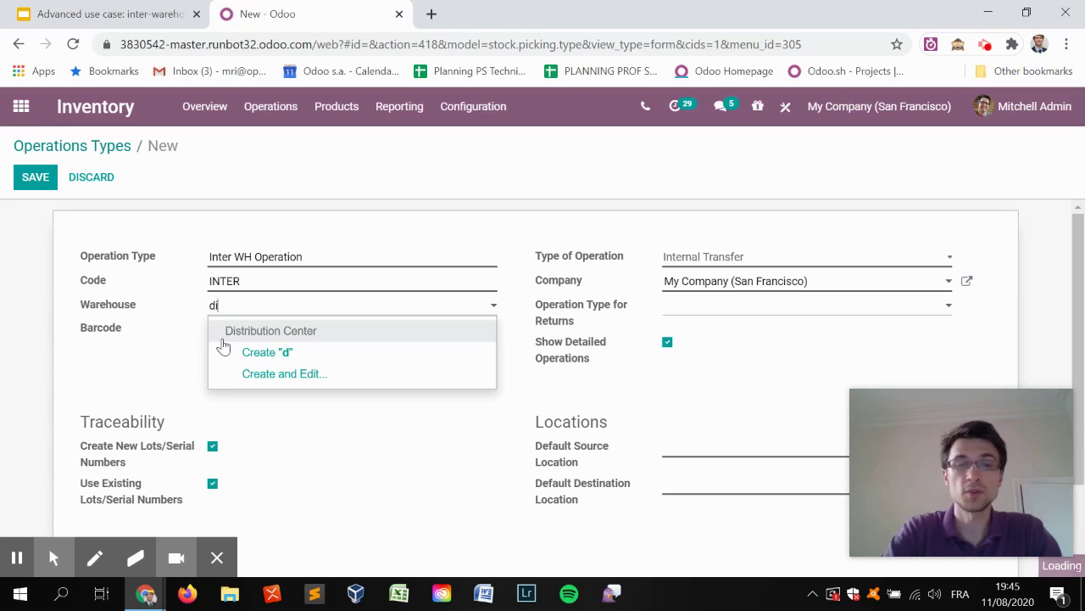
{"action": "left_click", "coordinate": [235, 337]}
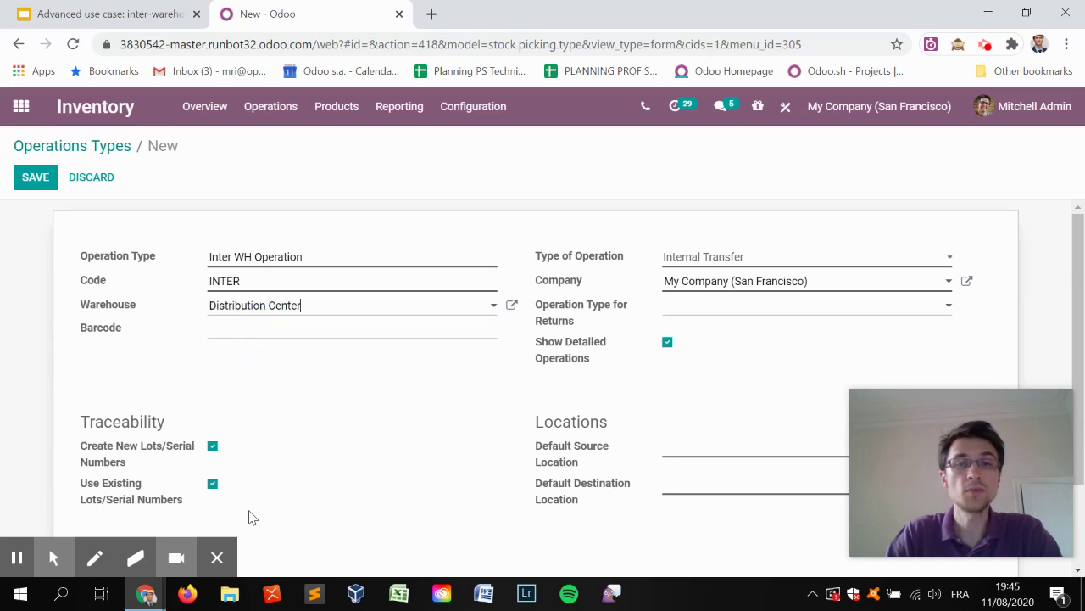
{"action": "scroll", "coordinate": [297, 445], "scroll_direction": "down", "scroll_amount": 1}
{"action": "left_click", "coordinate": [212, 364]}
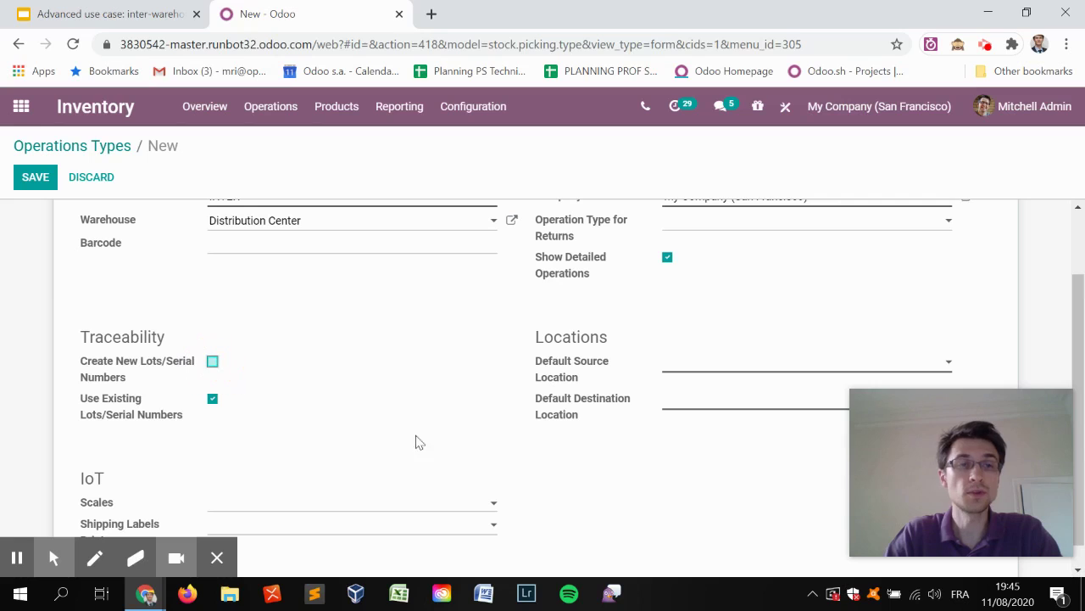
- Set the default source location to DC/Stock and the default destination to Physical Locations/Inter-warehouse transit, and save the operation type
{"action": "left_click", "coordinate": [687, 369]}
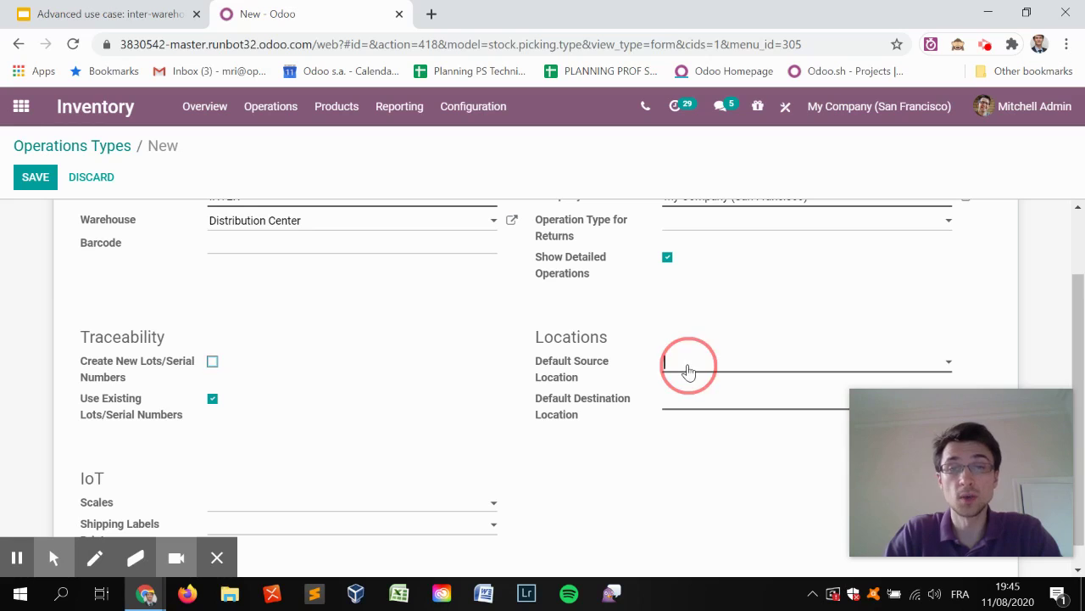
{"action": "type", "text": "dc"}
{"action": "key", "text": "Down"}
{"action": "key", "text": "Return"}
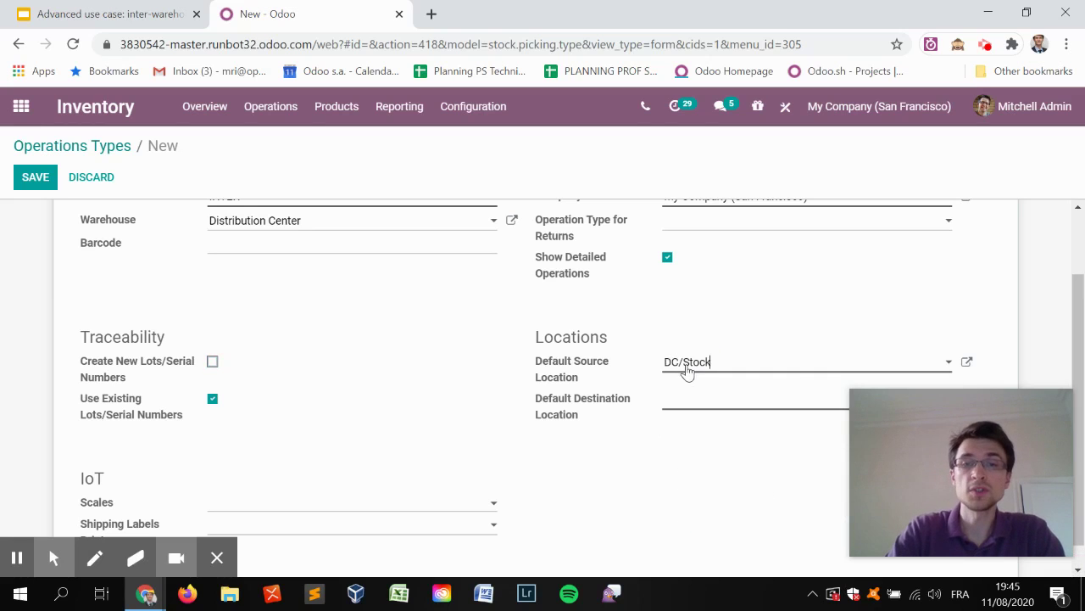
{"action": "left_click", "coordinate": [768, 404]}
{"action": "type", "text": "transit"}
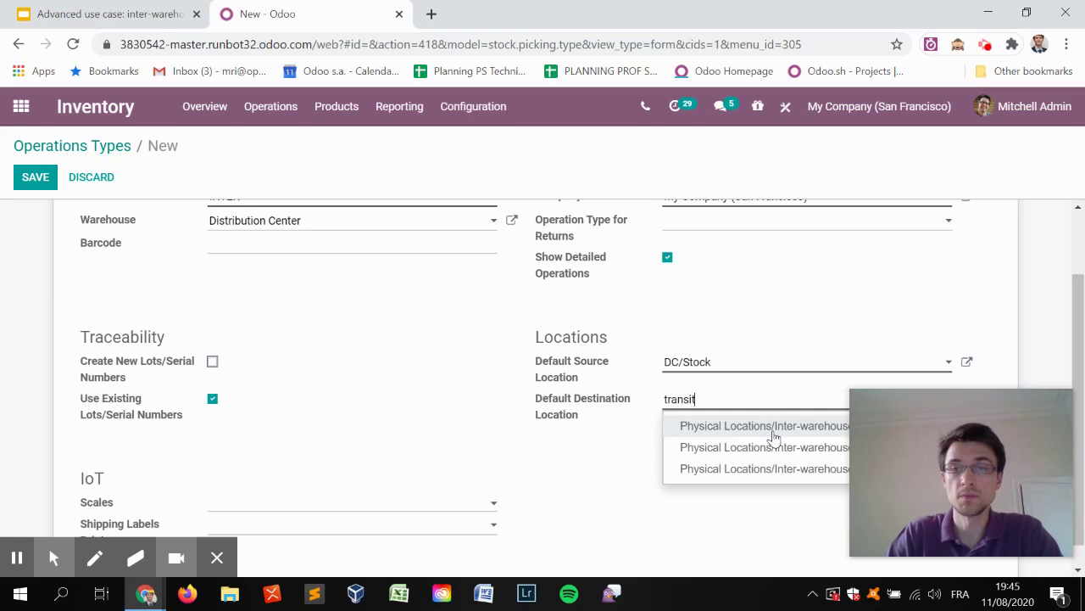
{"action": "left_click", "coordinate": [775, 435]}
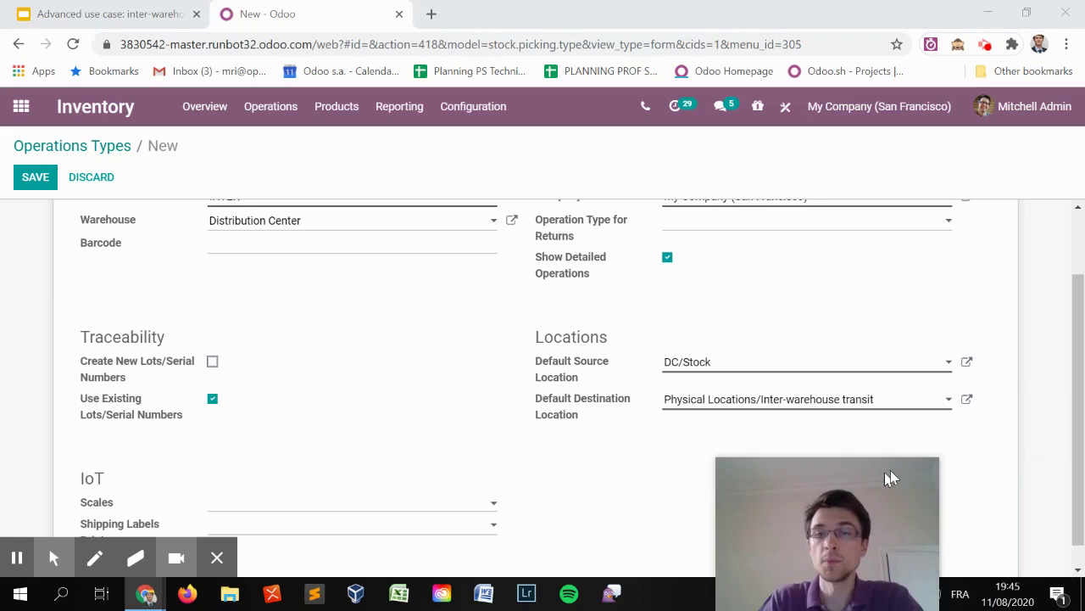
{"action": "left_click_drag", "start_coordinate": [1012, 390], "coordinate": [1000, 431]}
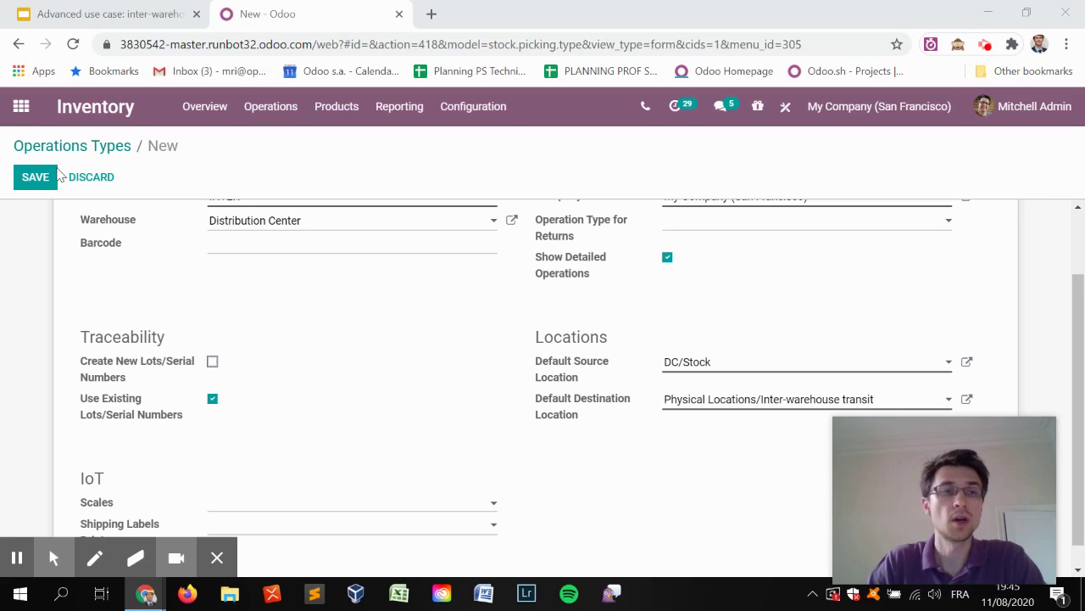
{"action": "left_click", "coordinate": [35, 178]}
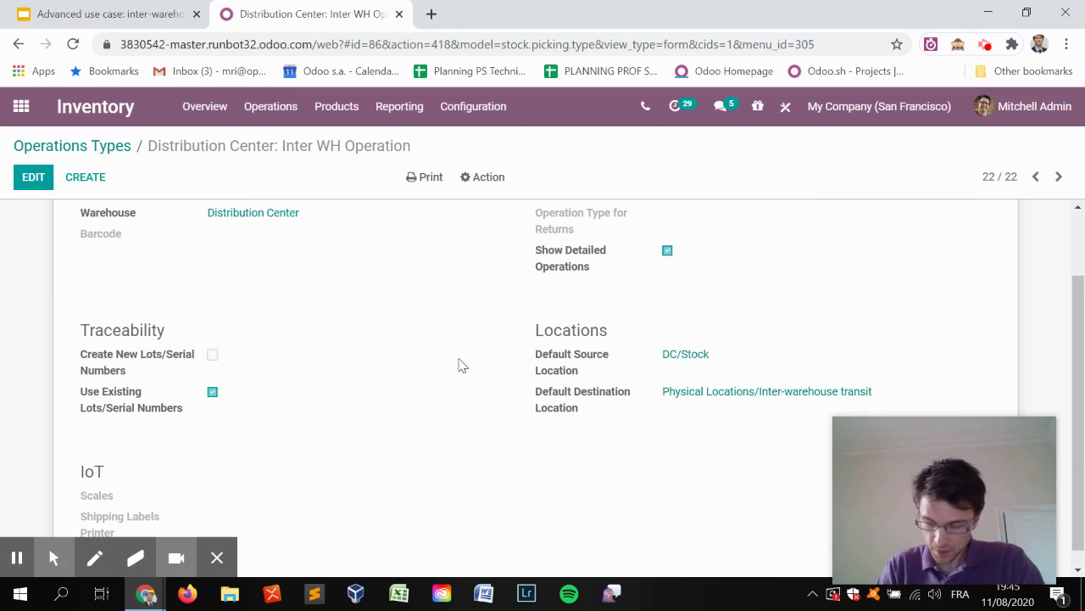
- Start a new route named Push to stores and make it applicable on warehouses instead of products
{"action": "left_click", "coordinate": [479, 109]}
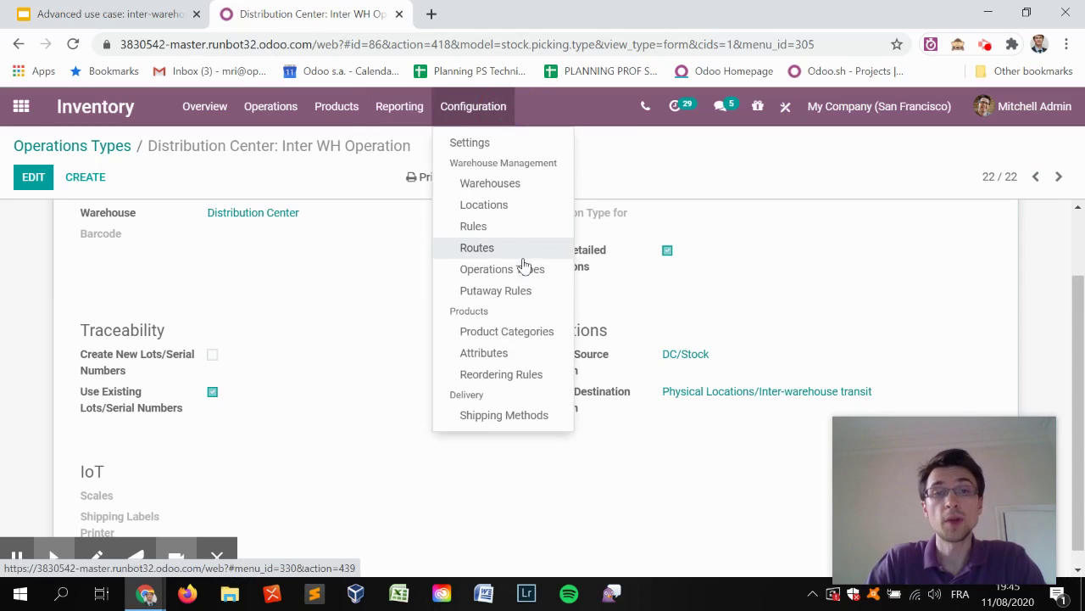
{"action": "left_click", "coordinate": [495, 246]}
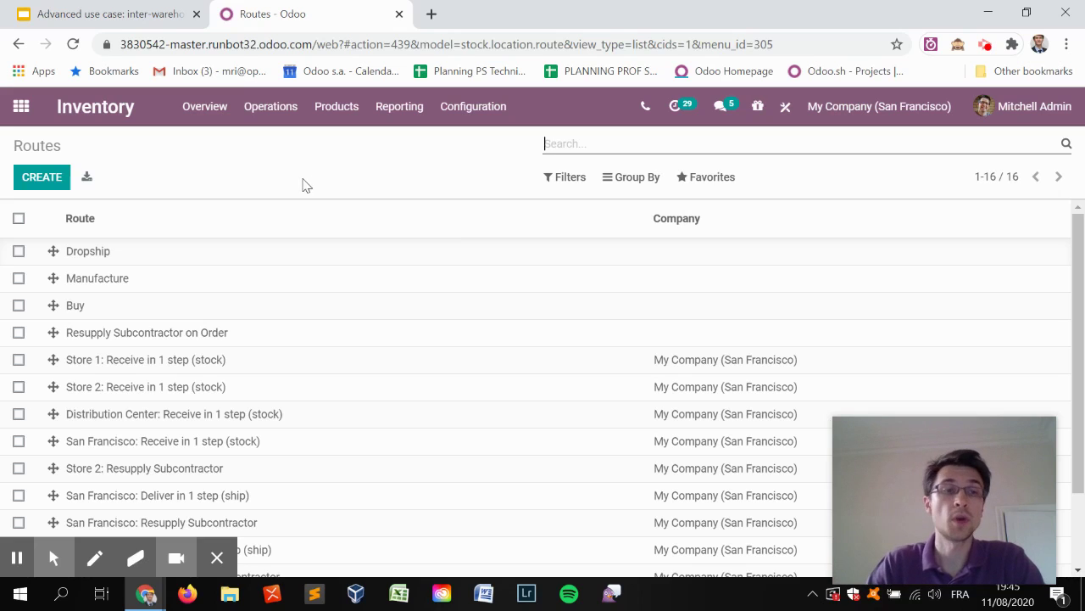
{"action": "left_click", "coordinate": [42, 178]}
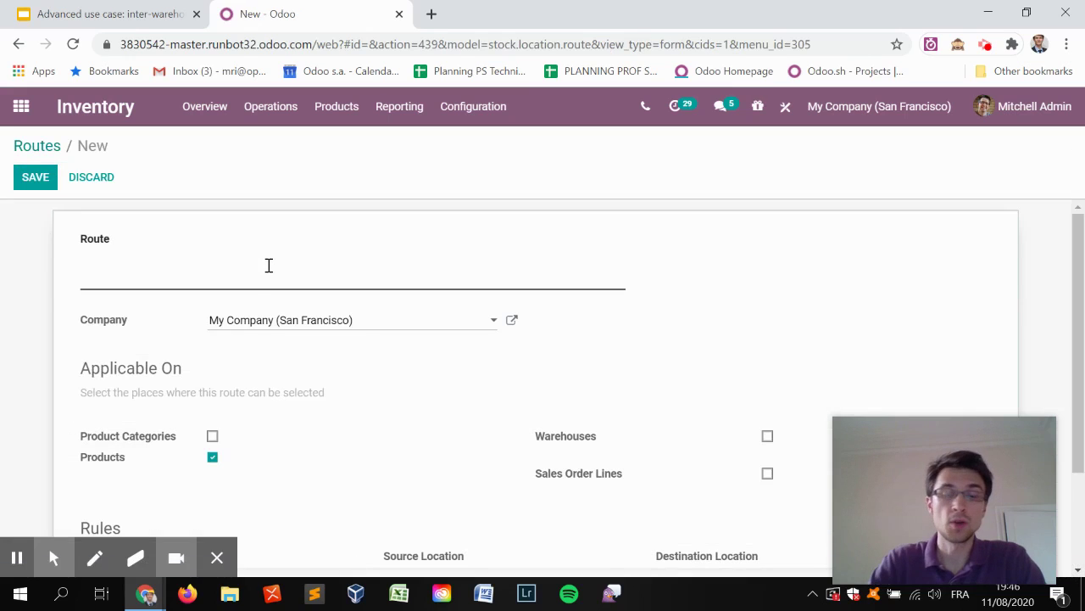
{"action": "type", "text": "Push to stores"}
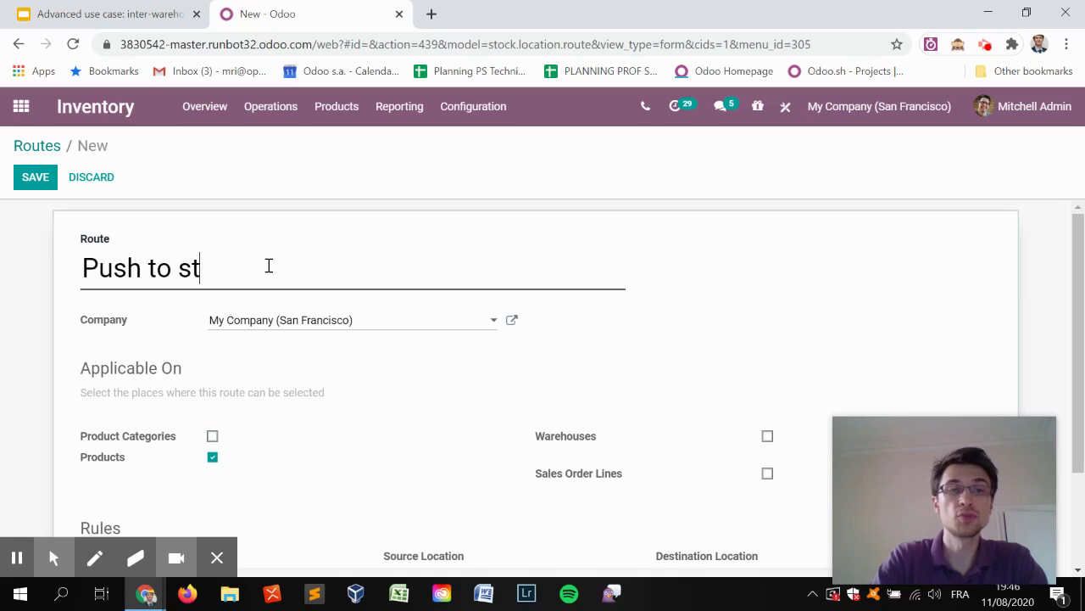
{"action": "scroll", "coordinate": [249, 353], "scroll_direction": "down", "scroll_amount": 1}
{"action": "left_click", "coordinate": [212, 371]}
{"action": "left_click", "coordinate": [767, 351]}
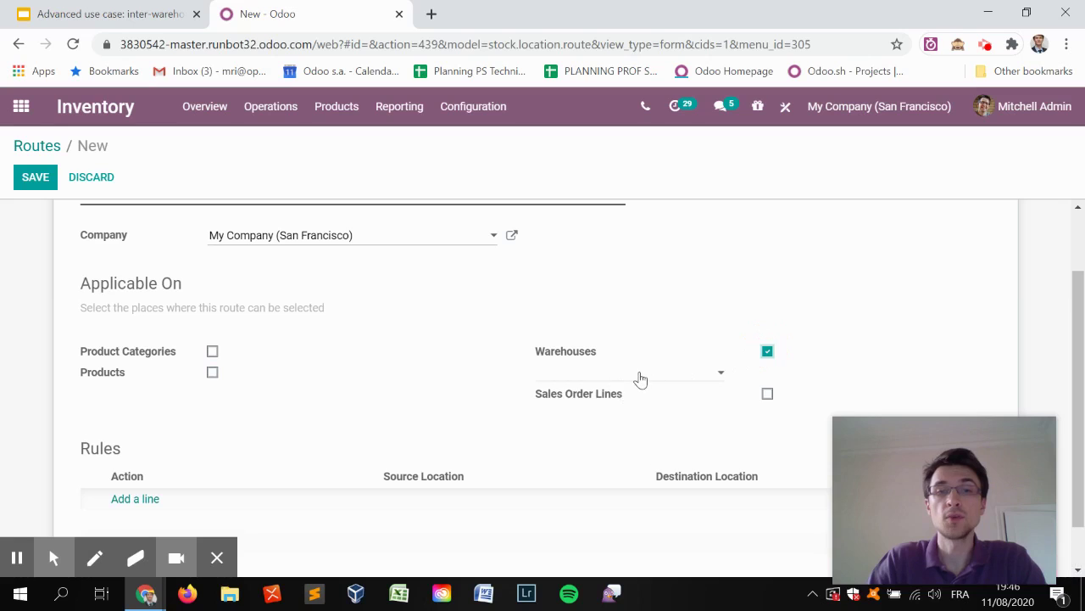
- Add Distribution Center, Store 1 and Store 2 as the warehouses of the route
{"action": "left_click", "coordinate": [638, 377]}
{"action": "left_click", "coordinate": [625, 416]}
{"action": "left_click", "coordinate": [649, 399]}
{"action": "left_click", "coordinate": [630, 436]}
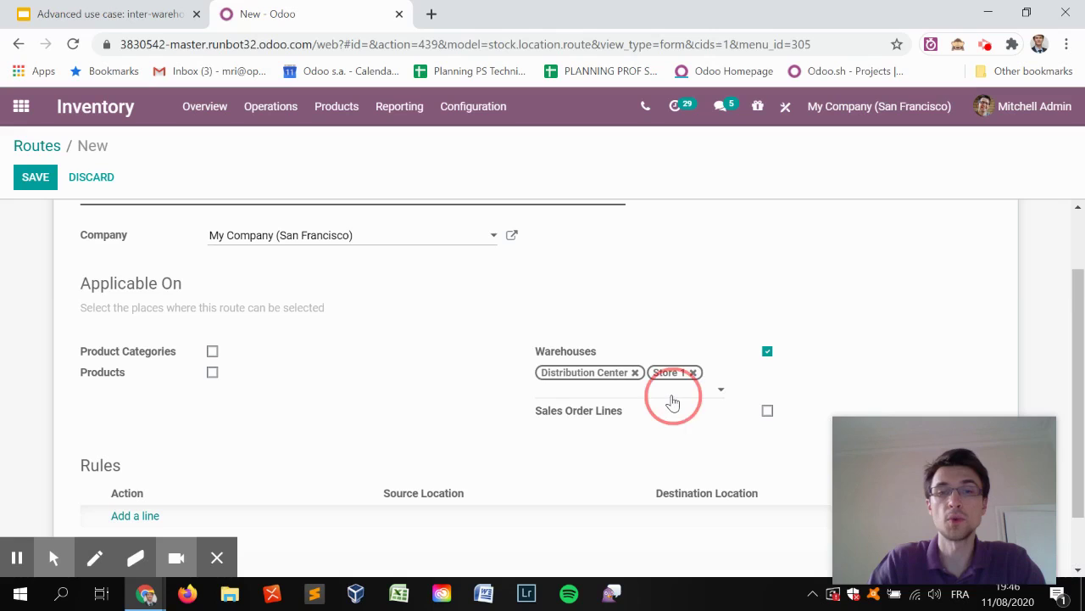
{"action": "left_click", "coordinate": [668, 399]}
{"action": "left_click", "coordinate": [640, 437]}
- Add a rule to the route named Push to store 1 with the action Push To
{"action": "scroll", "coordinate": [255, 424], "scroll_direction": "down", "scroll_amount": 2}
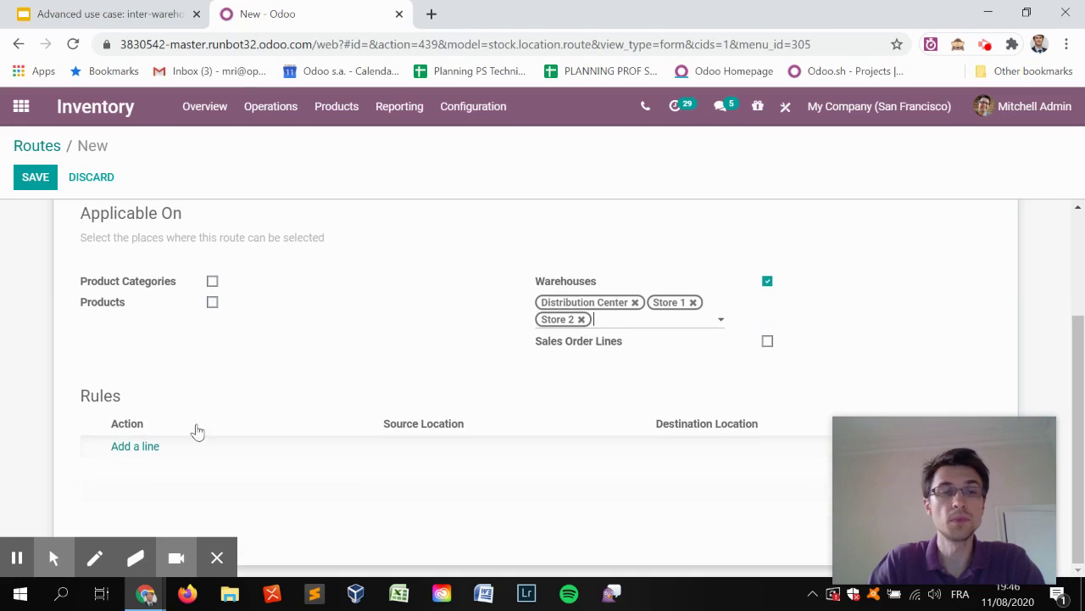
{"action": "left_click", "coordinate": [133, 449]}
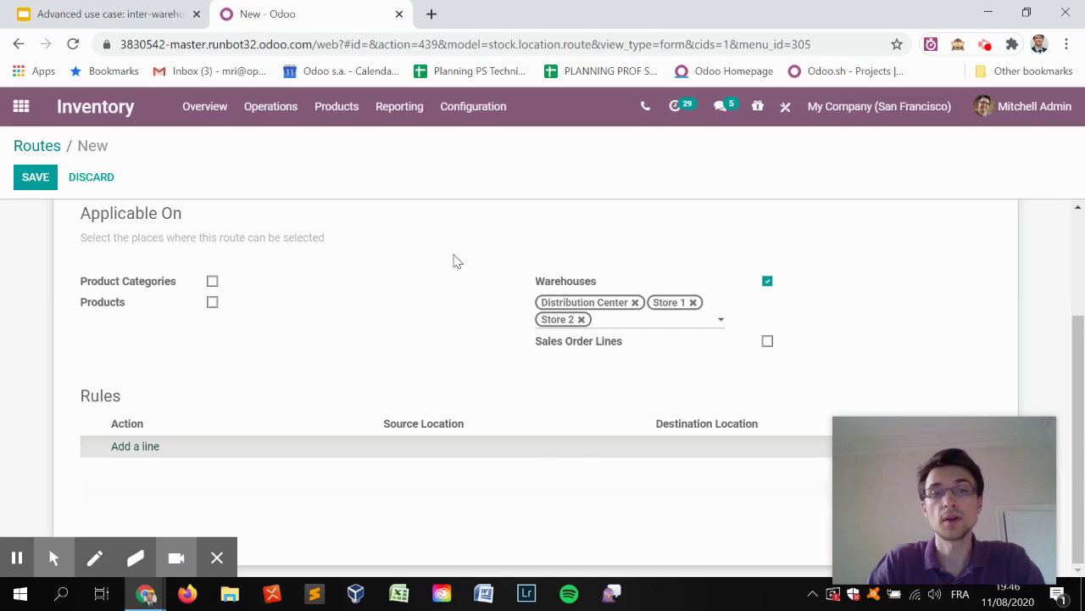
{"action": "type", "text": "Push "}
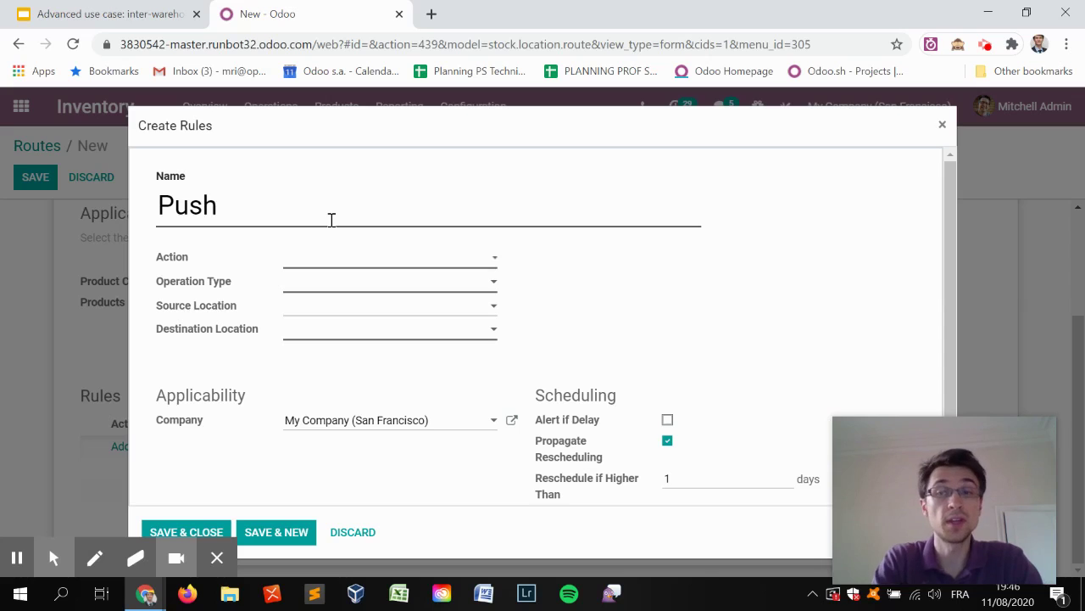
{"action": "type", "text": "to store 1"}
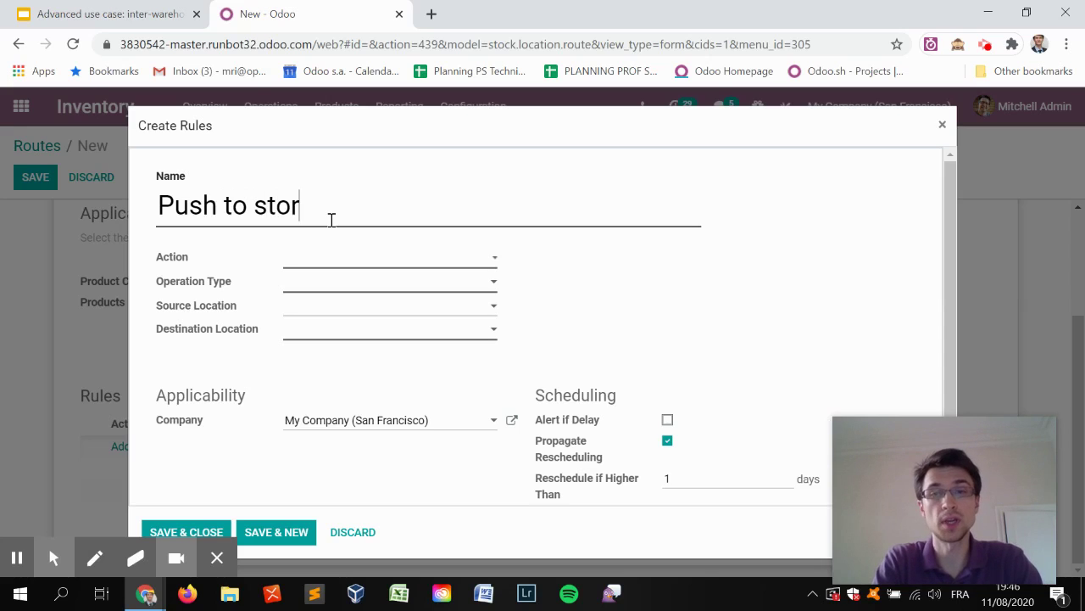
{"action": "left_click", "coordinate": [346, 262]}
{"action": "left_click", "coordinate": [347, 290]}
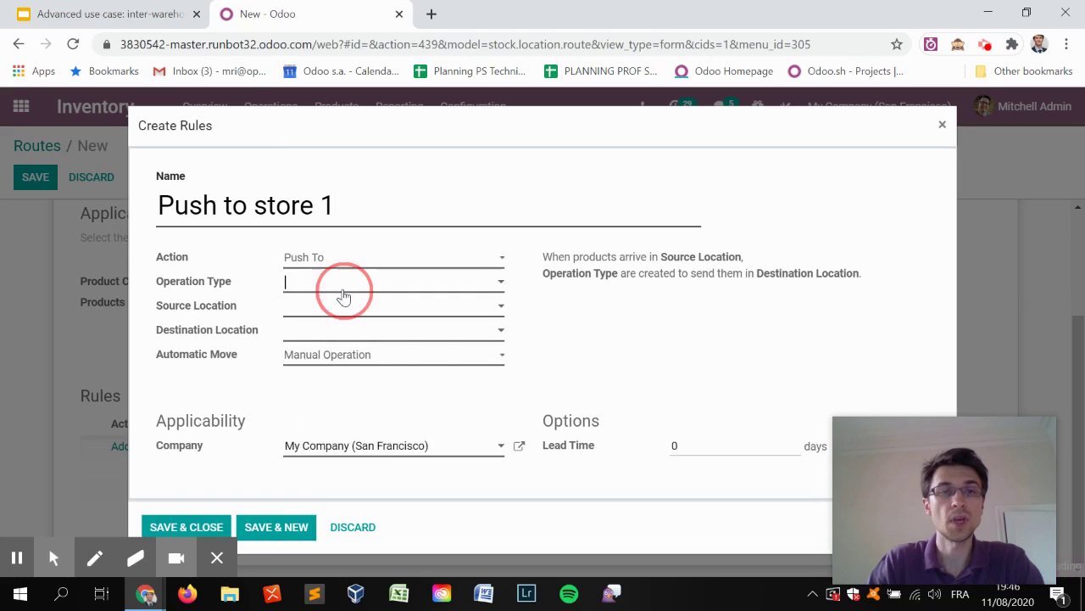
- Set the rule's operation type to Store 1: Receipts
{"action": "left_click", "coordinate": [344, 286]}
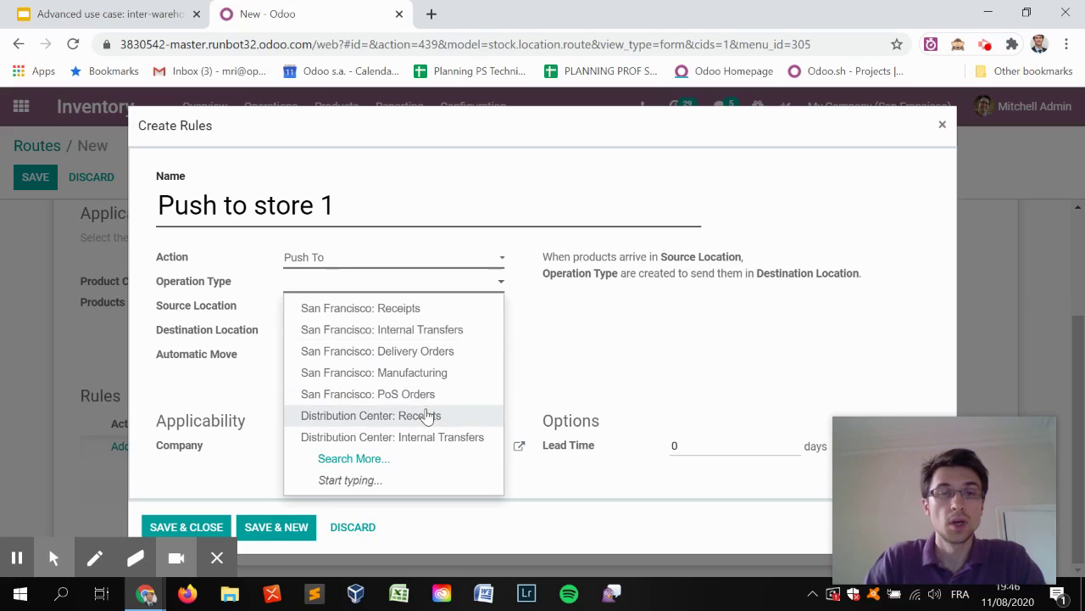
{"action": "type", "text": "inter"}
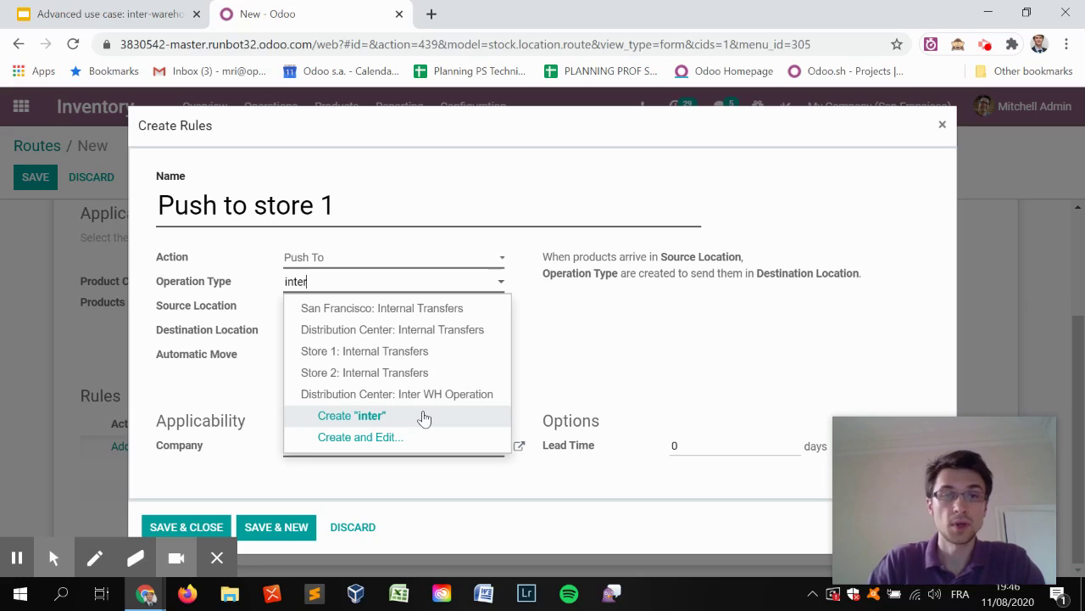
{"action": "key", "text": "BackSpace"}
{"action": "key", "text": "BackSpace"}
{"action": "key", "text": "BackSpace"}
{"action": "key", "text": "BackSpace"}
{"action": "key", "text": "BackSpace"}
{"action": "type", "text": "re 1: Receipt"}
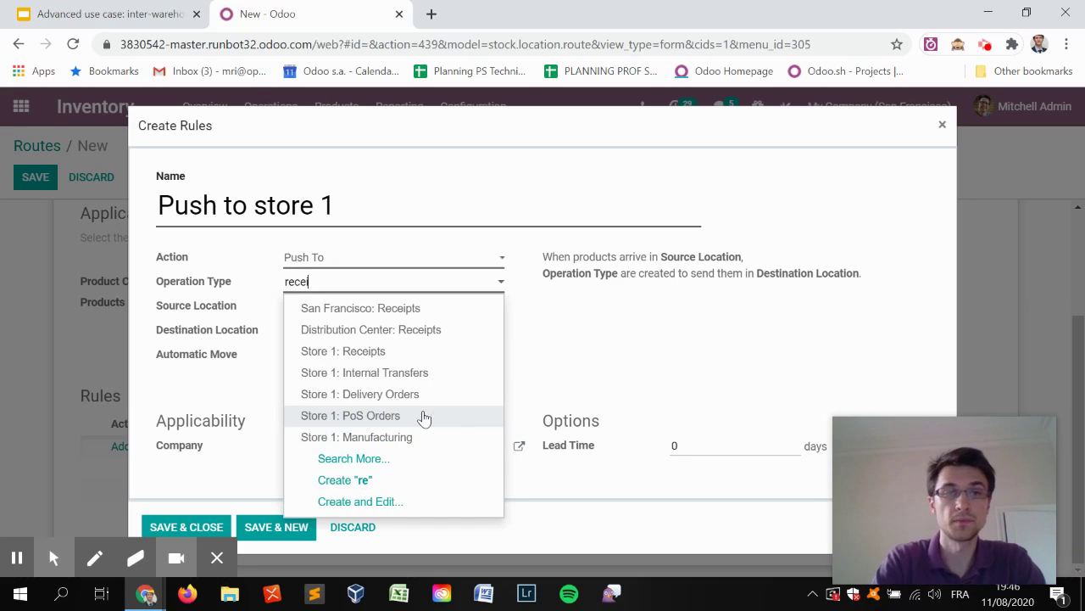
{"action": "left_click", "coordinate": [368, 353]}
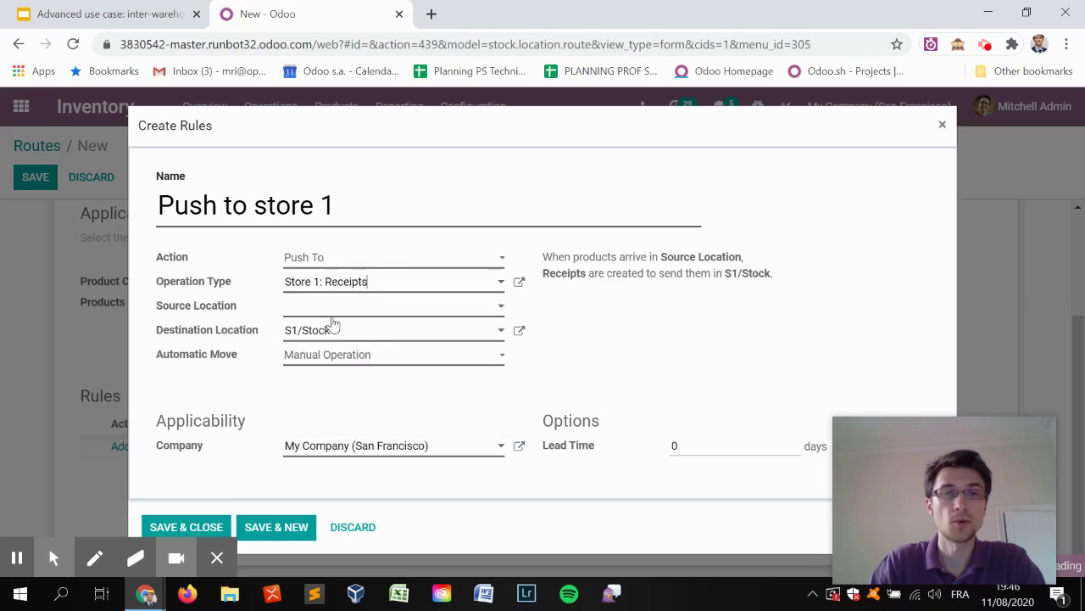
- Set the rule's source location to Physical Locations/Inter-warehouse transit/Transit to Store 1, save it and open another new rule
{"action": "left_click", "coordinate": [332, 310]}
{"action": "type", "text": "transit"}
{"action": "key", "text": "Down"}
{"action": "key", "text": "Return"}
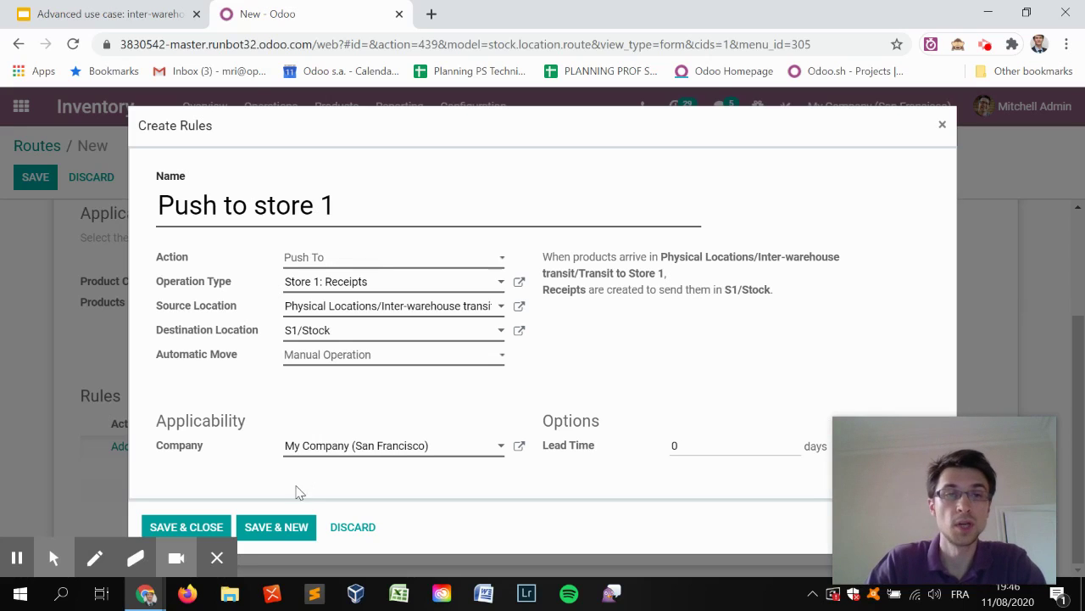
{"action": "left_click", "coordinate": [294, 525]}
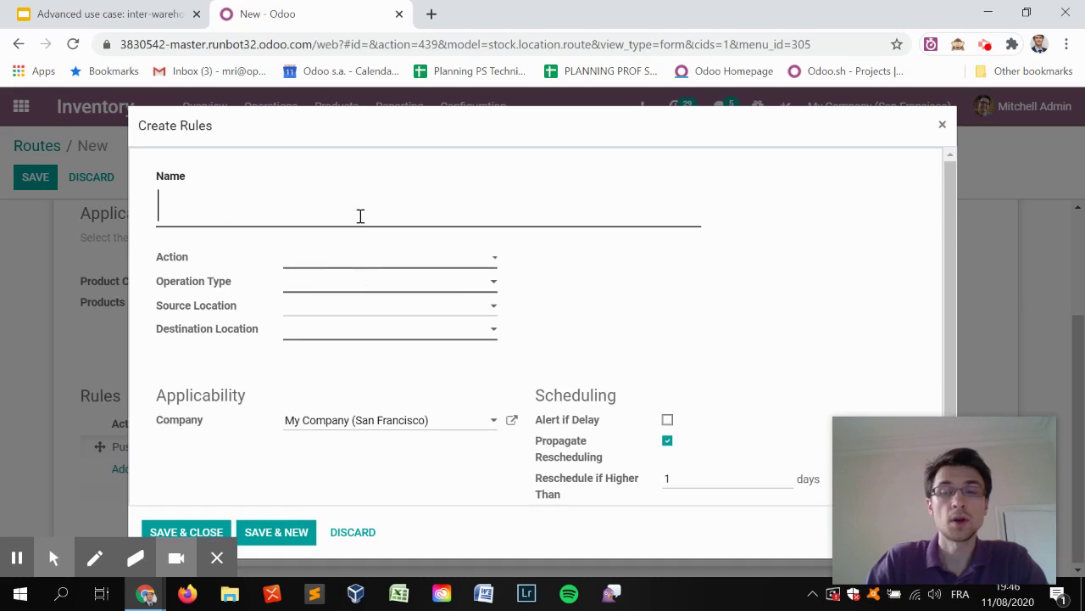
- Name the new rule Push to store 2, with the action Push To and the operation type Store 2: Receipts
{"action": "type", "text": "Push to store 2"}
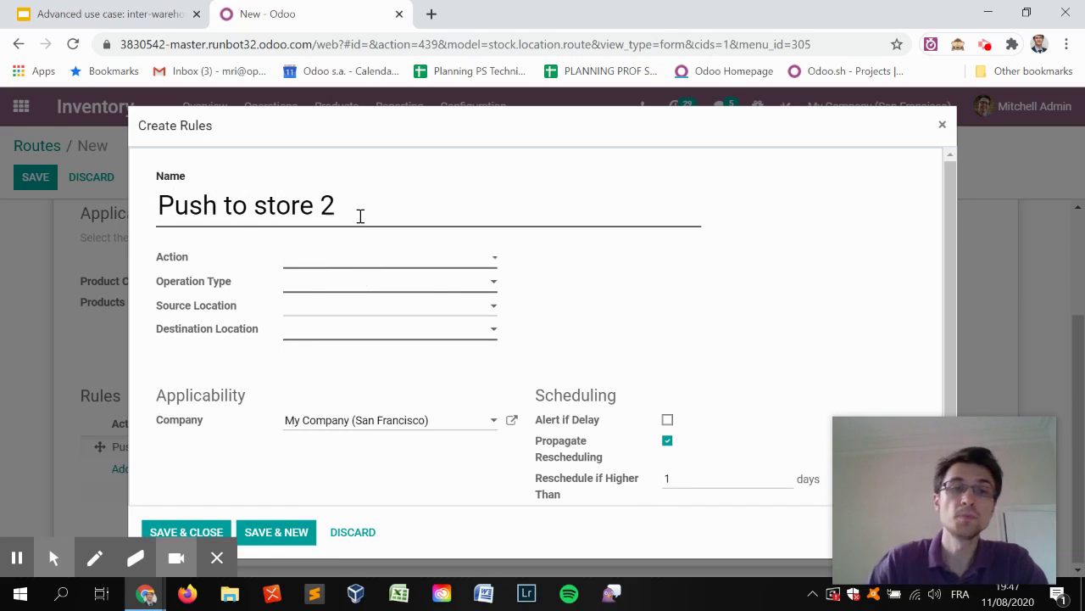
{"action": "left_click", "coordinate": [326, 257]}
{"action": "left_click", "coordinate": [320, 286]}
{"action": "left_click", "coordinate": [323, 286]}
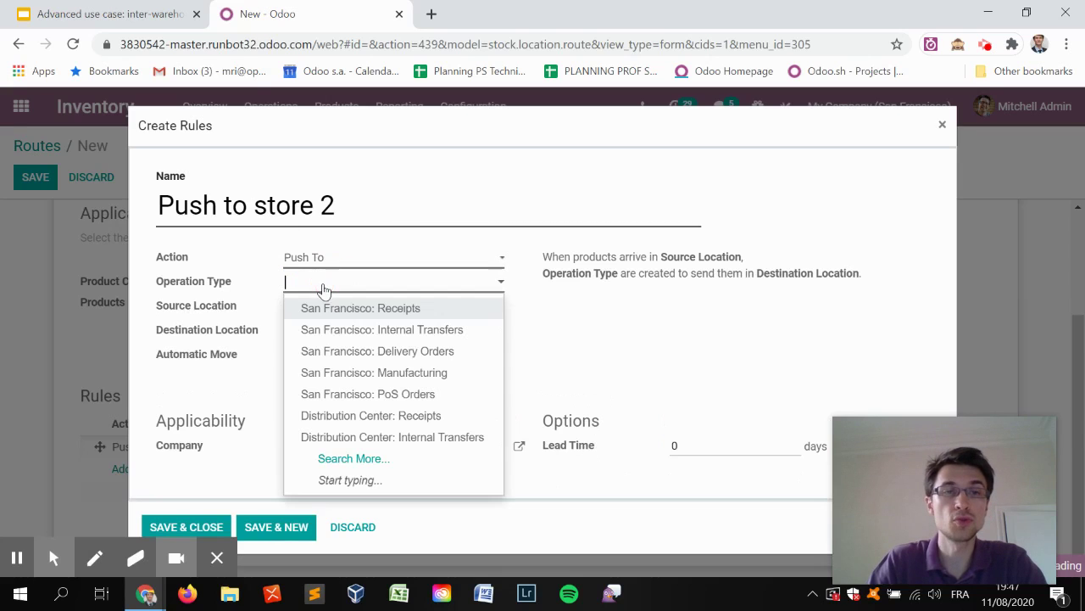
{"action": "type", "text": "receipt"}
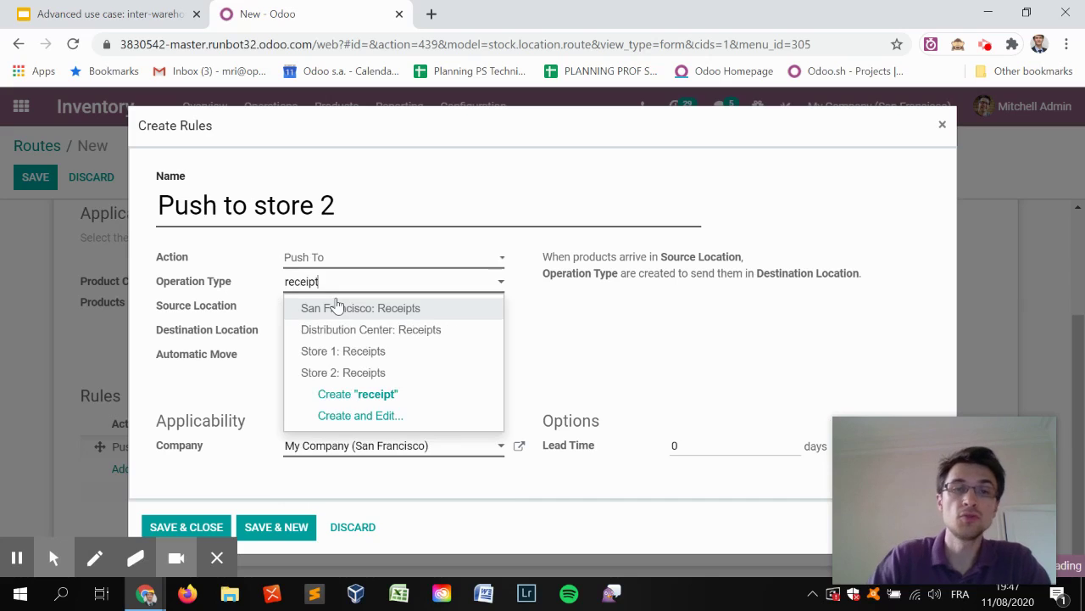
{"action": "left_click", "coordinate": [365, 372]}
- Set the rule's source location to Physical Locations/Inter-warehouse transit/Transit to Store 2, then save the rule and the route
{"action": "left_click", "coordinate": [348, 308]}
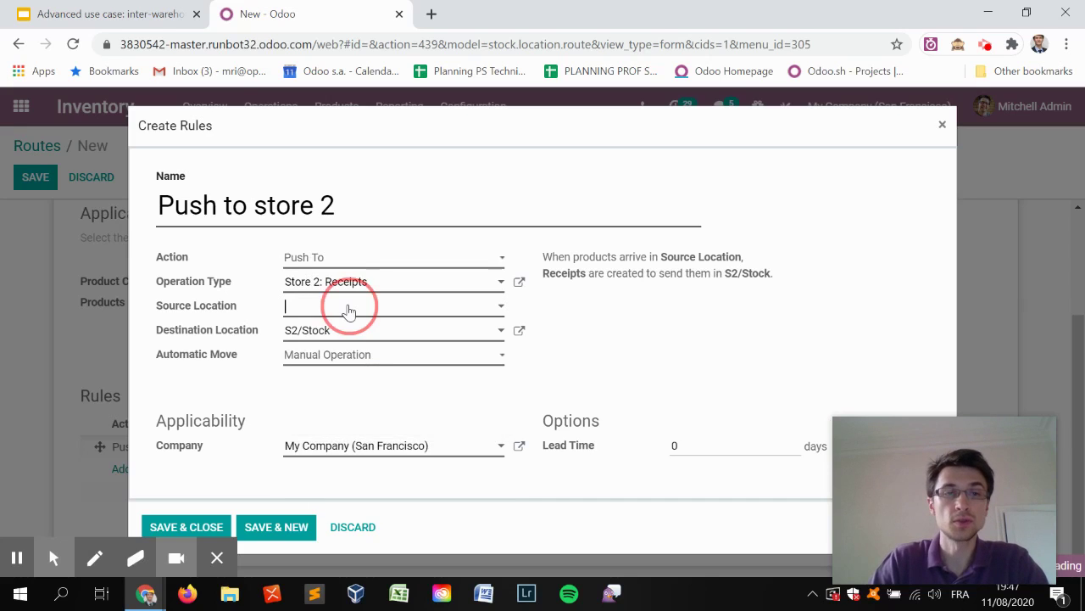
{"action": "type", "text": "transit"}
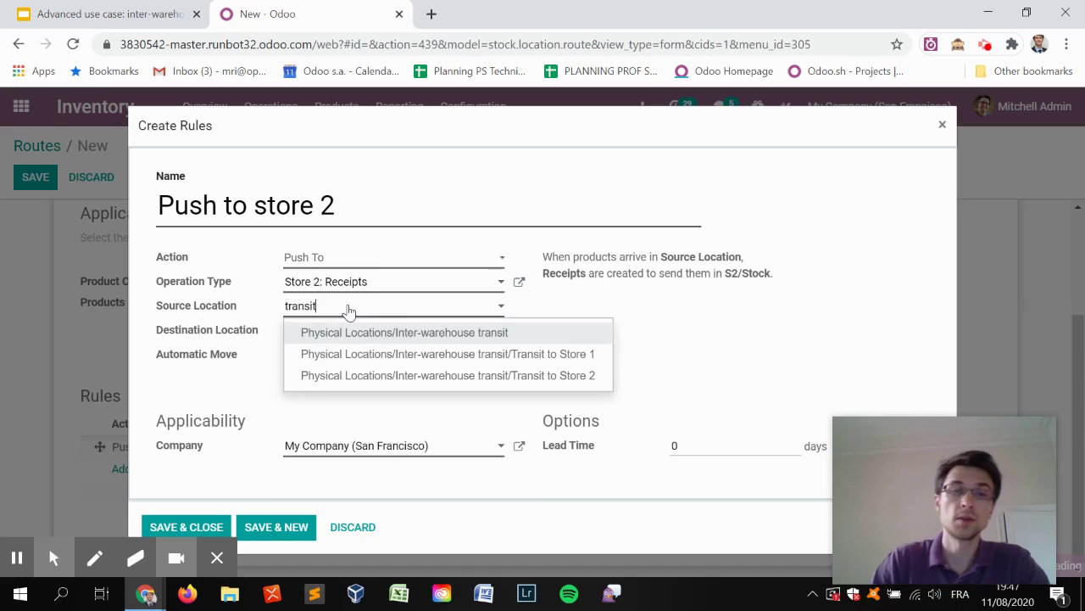
{"action": "left_click", "coordinate": [397, 378]}
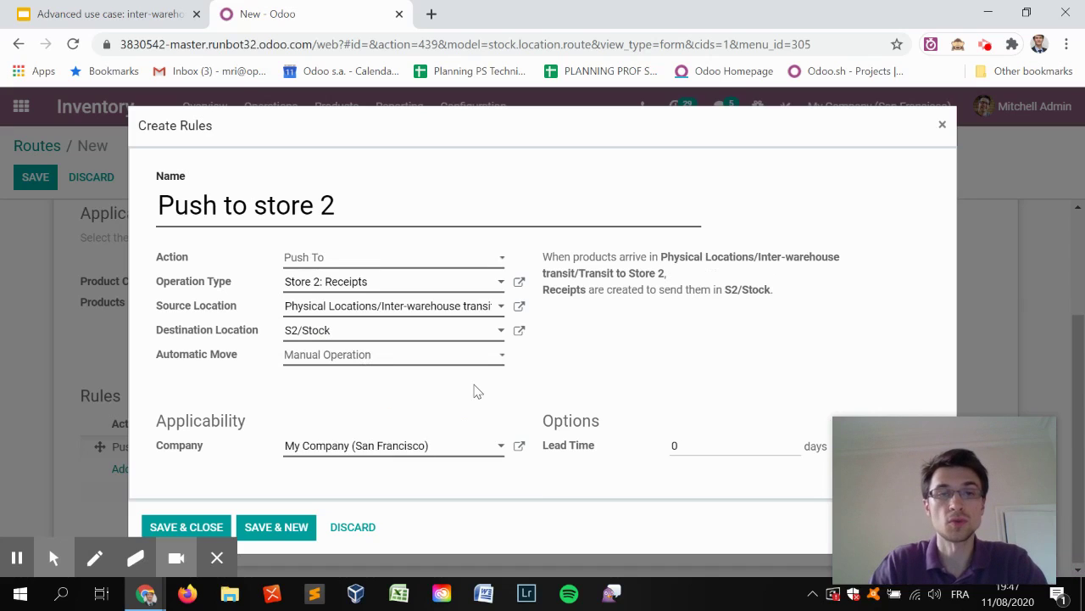
{"action": "left_click", "coordinate": [188, 527]}
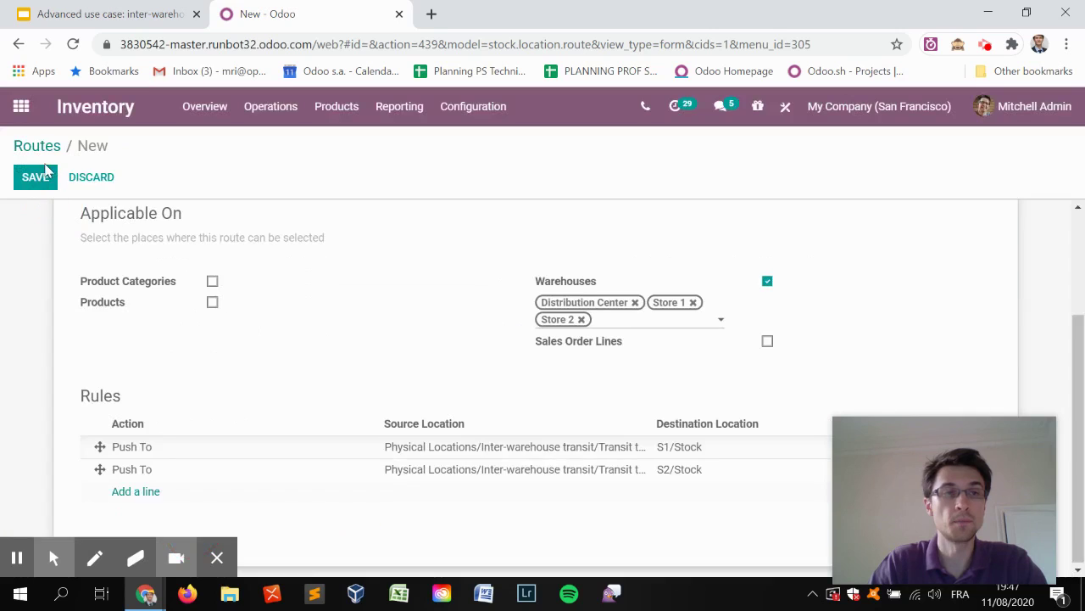
{"action": "key", "text": "alt+s"}
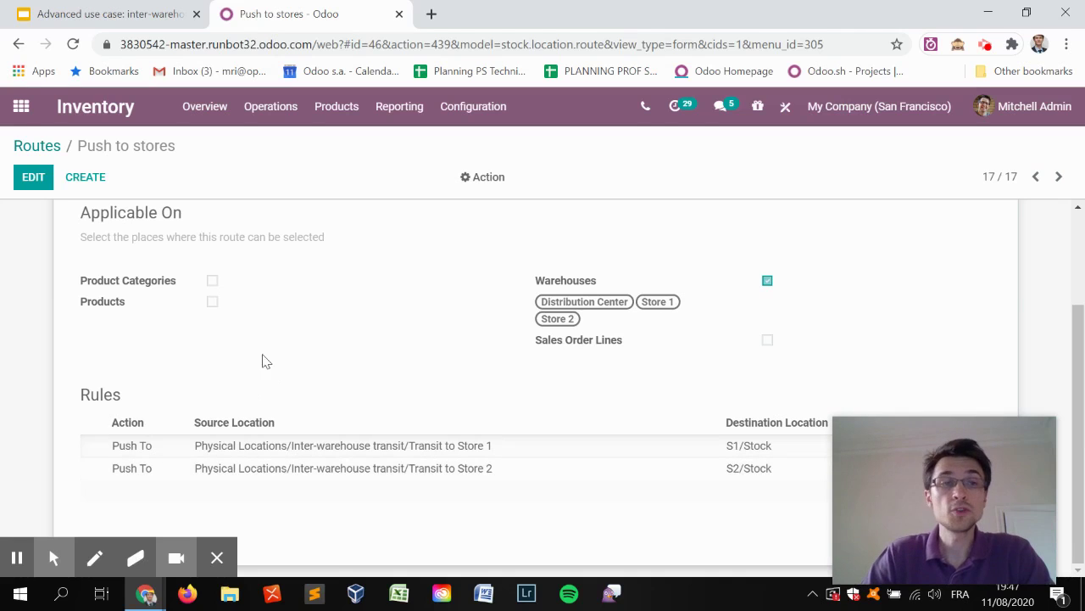
- Create a new product named test product in Inventory
{"action": "left_click", "coordinate": [21, 106]}
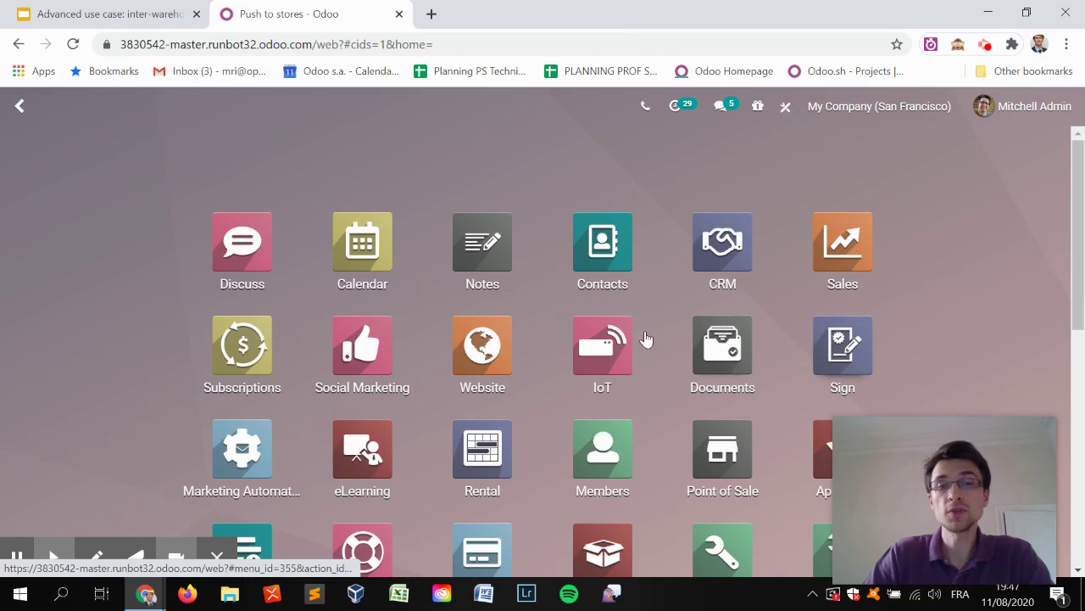
{"action": "scroll", "coordinate": [650, 341], "scroll_direction": "down", "scroll_amount": 2}
{"action": "left_click", "coordinate": [619, 376]}
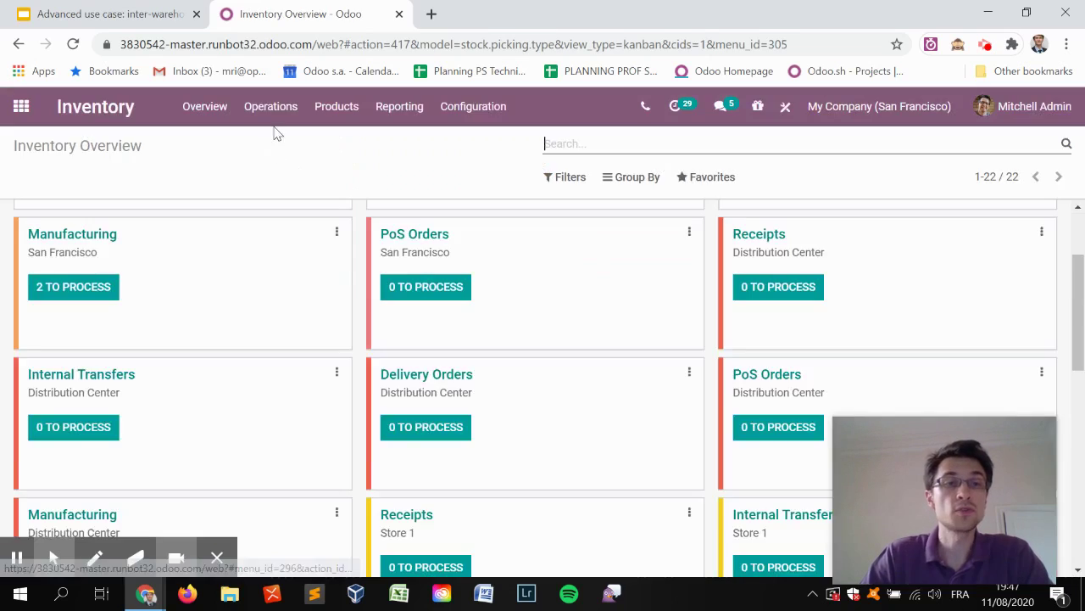
{"action": "left_click", "coordinate": [337, 106]}
{"action": "left_click", "coordinate": [340, 139]}
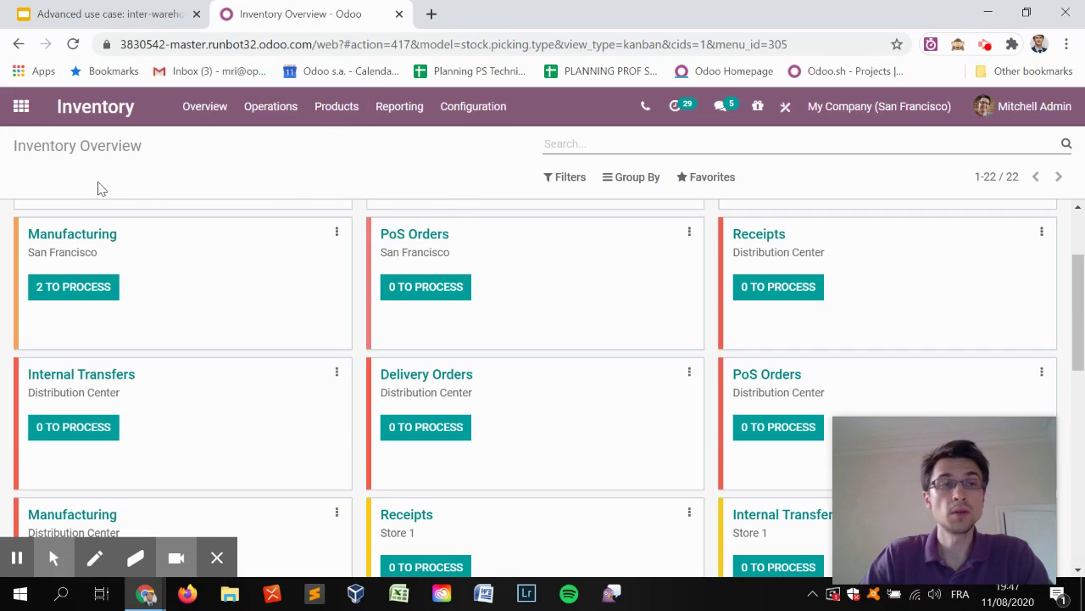
{"action": "left_click", "coordinate": [68, 183]}
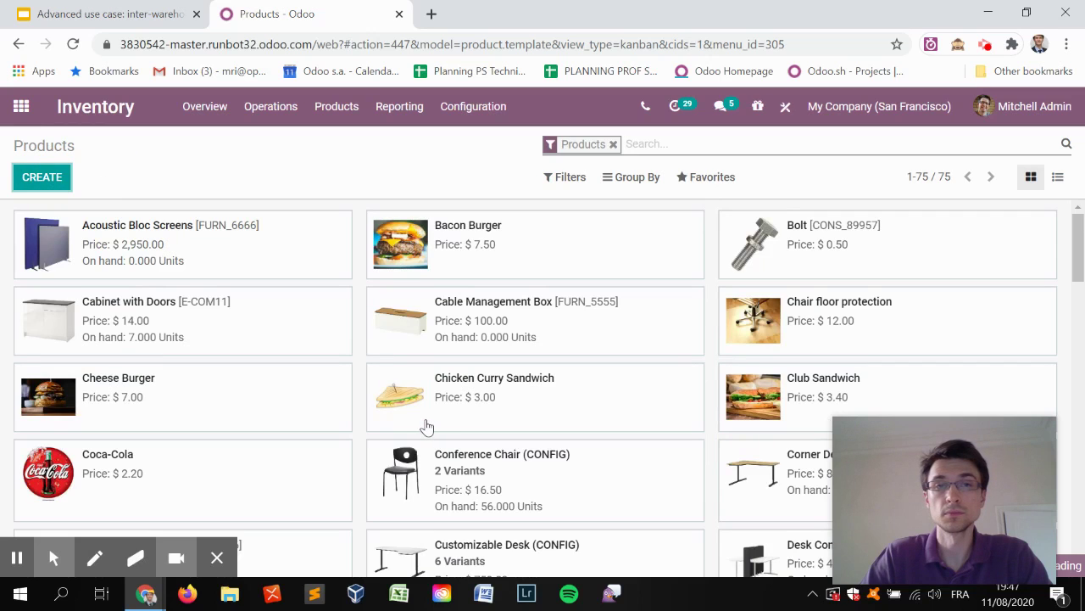
{"action": "type", "text": "test product"}
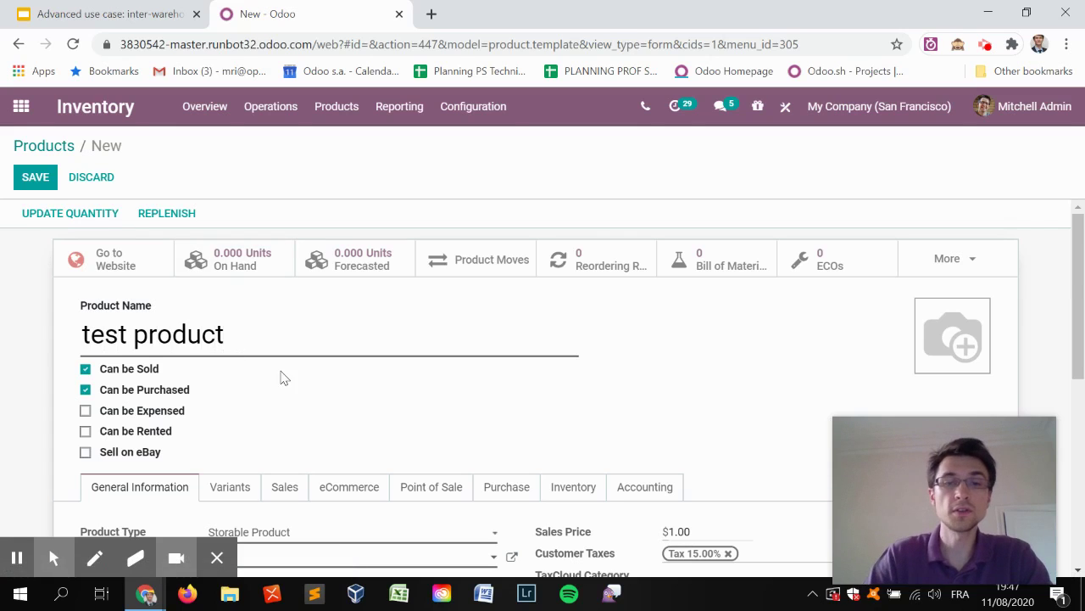
- Add Azure Interior as a vendor of the product and save the product
{"action": "scroll", "coordinate": [492, 409], "scroll_direction": "down", "scroll_amount": 2}
{"action": "left_click", "coordinate": [573, 316]}
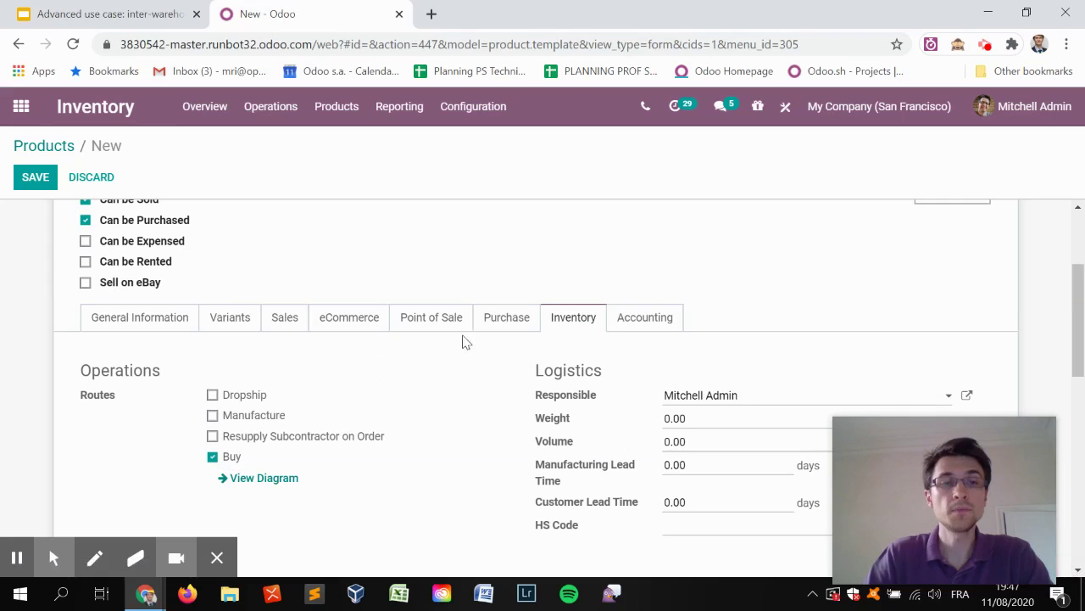
{"action": "left_click", "coordinate": [501, 331]}
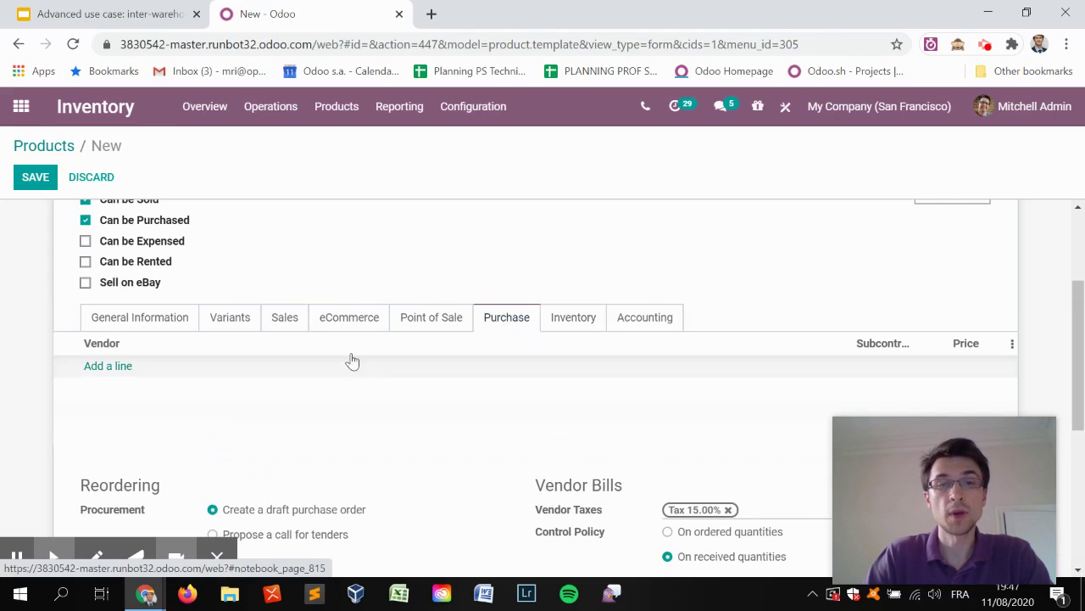
{"action": "left_click", "coordinate": [101, 366]}
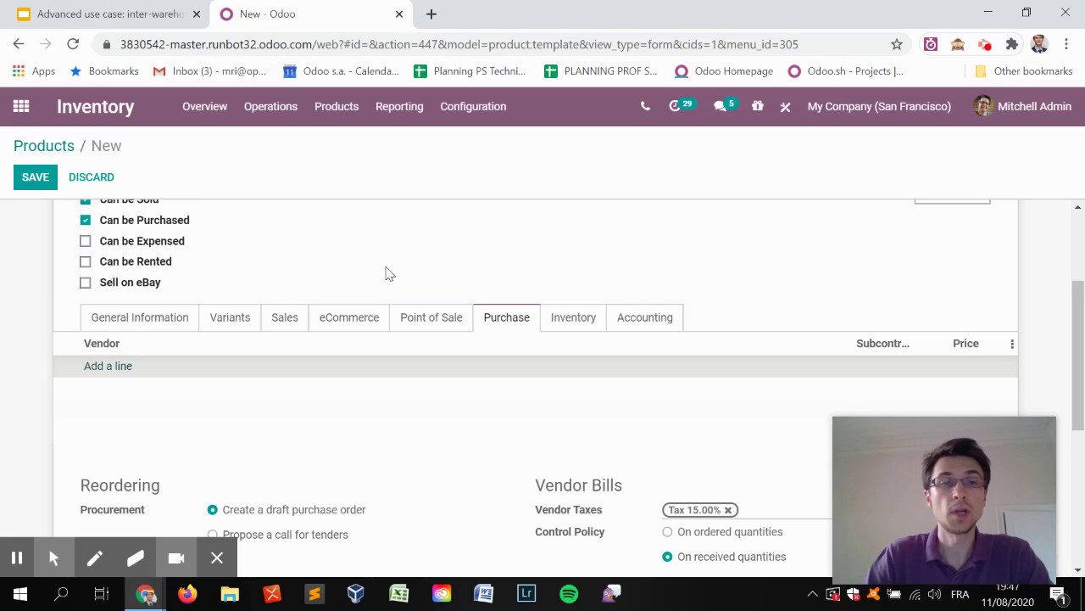
{"action": "type", "text": "az"}
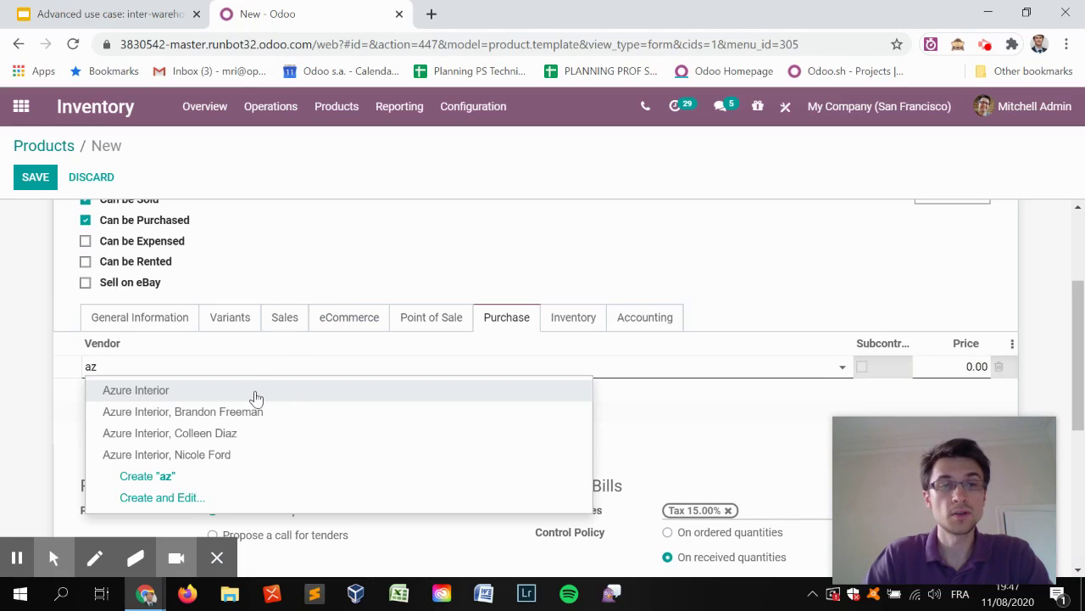
{"action": "left_click", "coordinate": [251, 390]}
{"action": "left_click", "coordinate": [35, 176]}
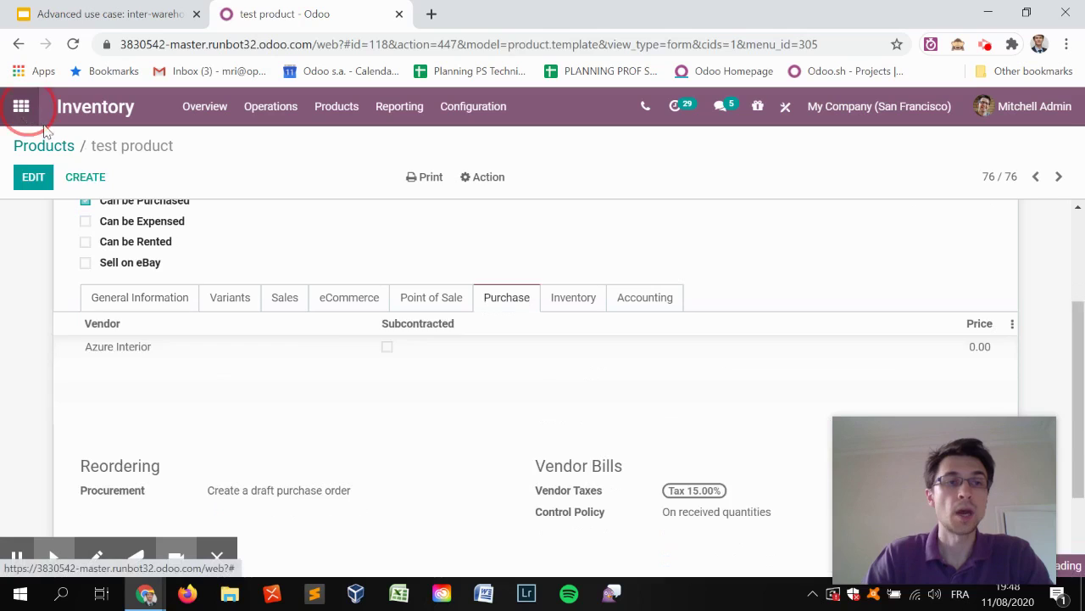
- Switch to Purchase and create a request for quotation with Azure Interior as the vendor
{"action": "left_click", "coordinate": [21, 106]}
{"action": "scroll", "coordinate": [434, 443], "scroll_direction": "down", "scroll_amount": 2}
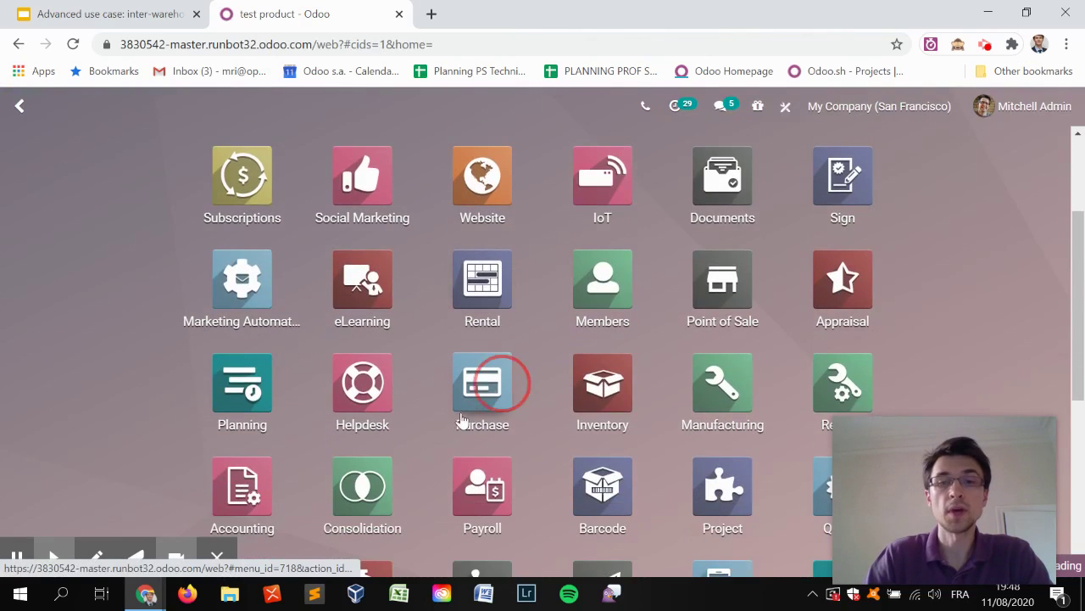
{"action": "key", "text": "Return"}
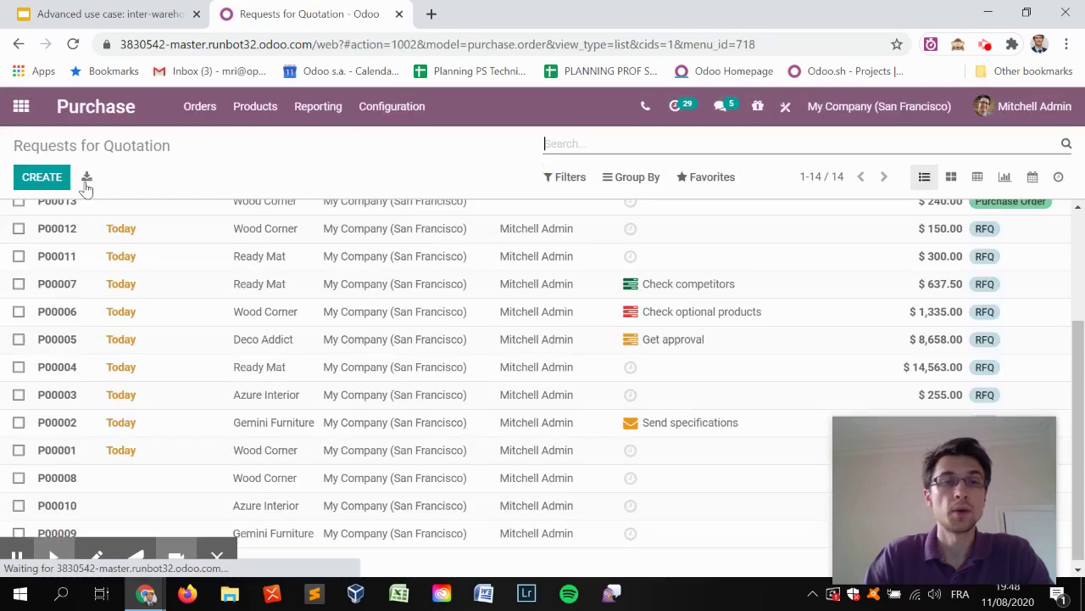
{"action": "left_click", "coordinate": [53, 182]}
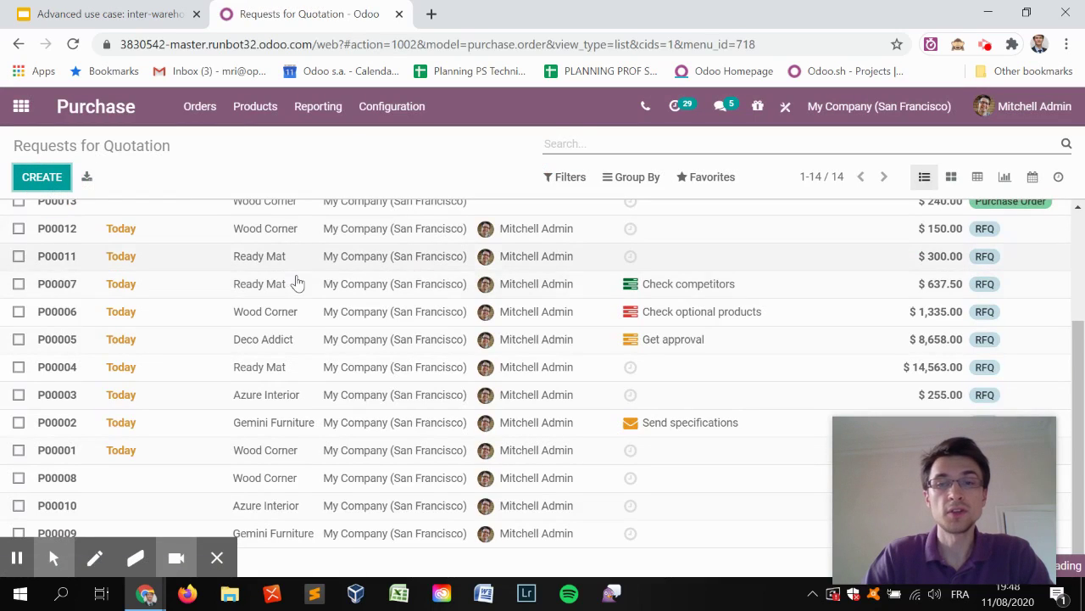
{"action": "left_click", "coordinate": [272, 349]}
{"action": "type", "text": "az"}
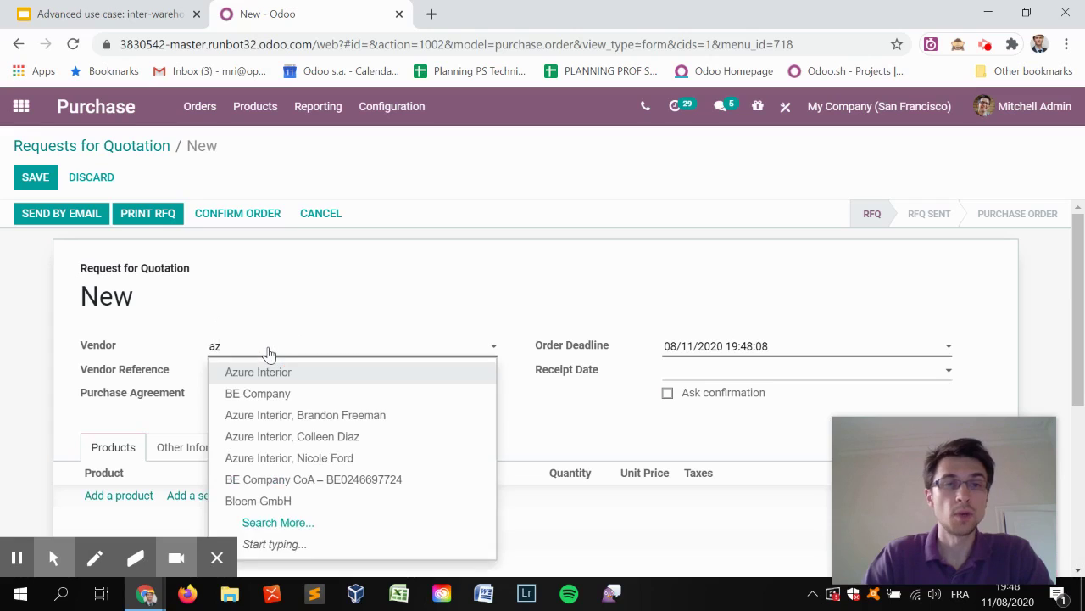
{"action": "key", "text": "Return"}
- Add test product to the request for quotation with a quantity of 50
{"action": "left_click", "coordinate": [119, 495]}
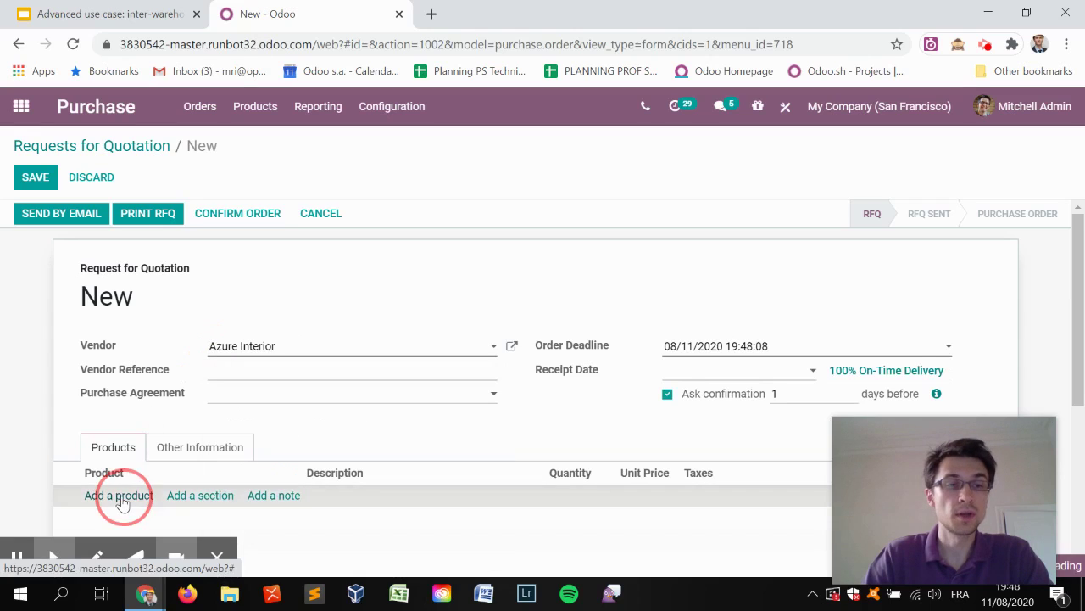
{"action": "type", "text": "test produc"}
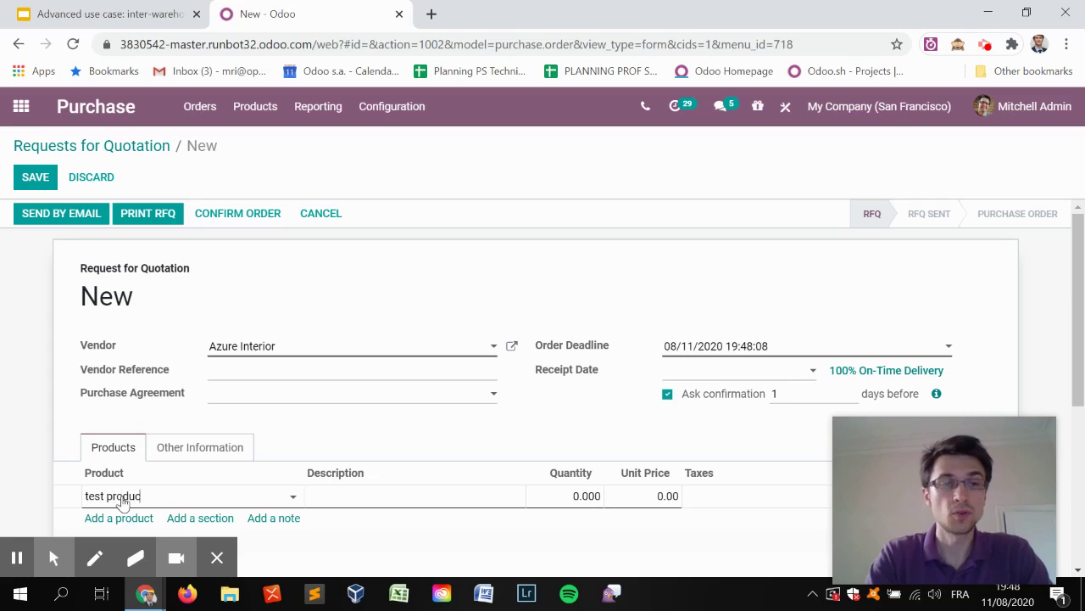
{"action": "type", "text": "t"}
{"action": "left_click", "coordinate": [134, 521]}
{"action": "left_click", "coordinate": [584, 493]}
{"action": "type", "text": "50"}
{"action": "double_click", "coordinate": [583, 492]}
{"action": "type", "text": "5"}
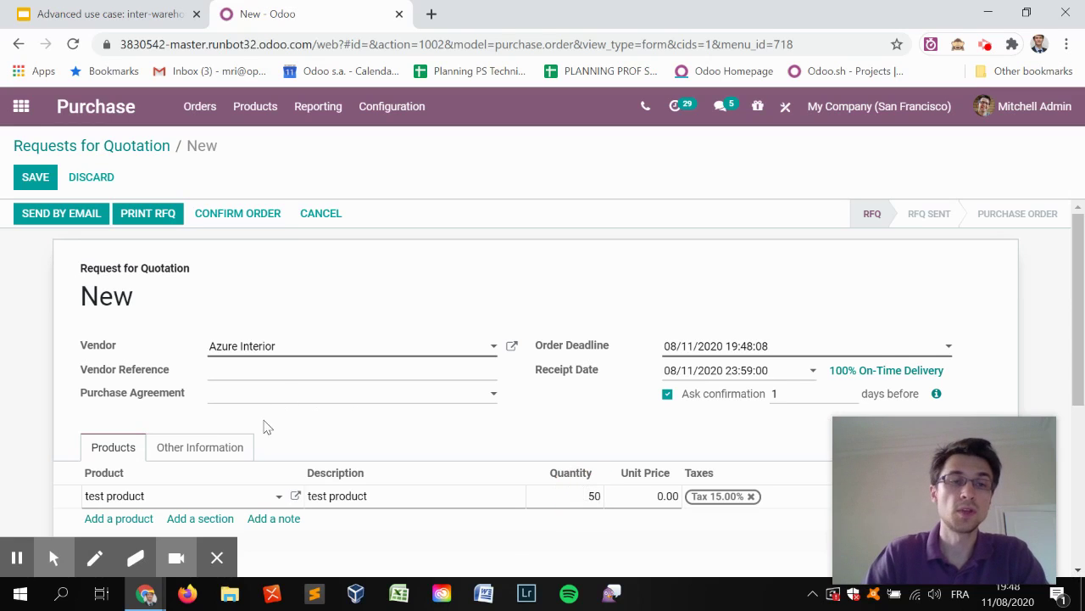
- Set the order's delivery operation to Distribution Center: Receipts, save it and return to the product lines
{"action": "left_click", "coordinate": [235, 441]}
{"action": "scroll", "coordinate": [343, 475], "scroll_direction": "down", "scroll_amount": 2}
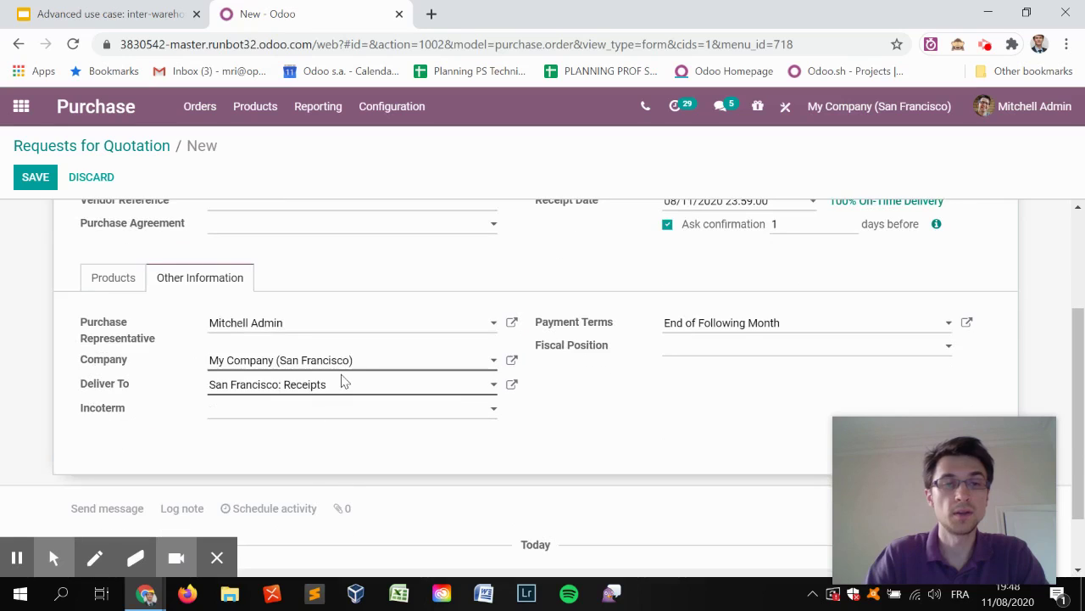
{"action": "left_click", "coordinate": [342, 386]}
{"action": "type", "text": "distri"}
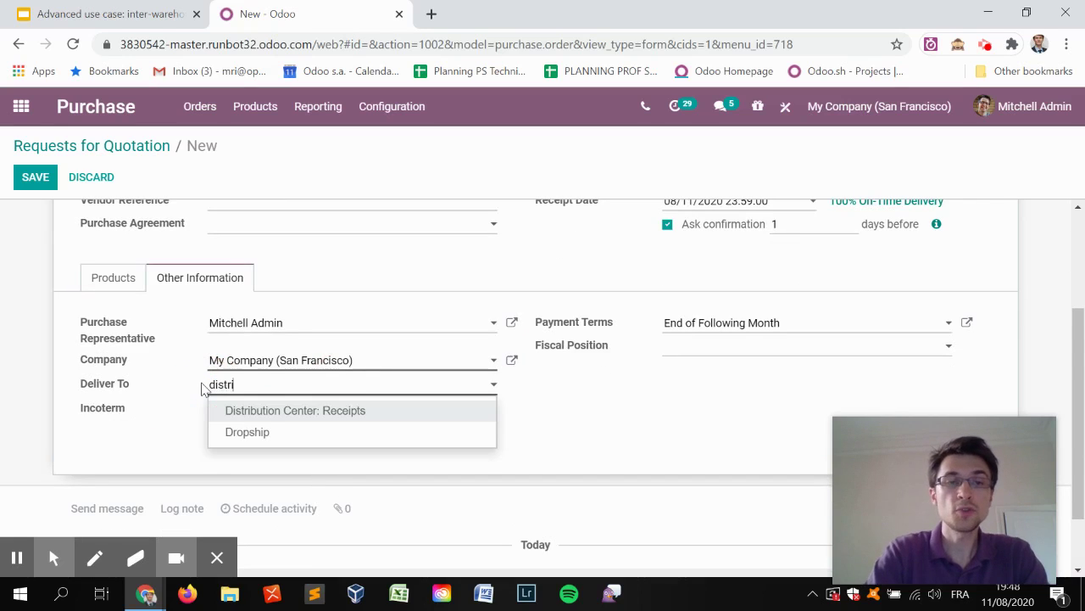
{"action": "left_click", "coordinate": [236, 411]}
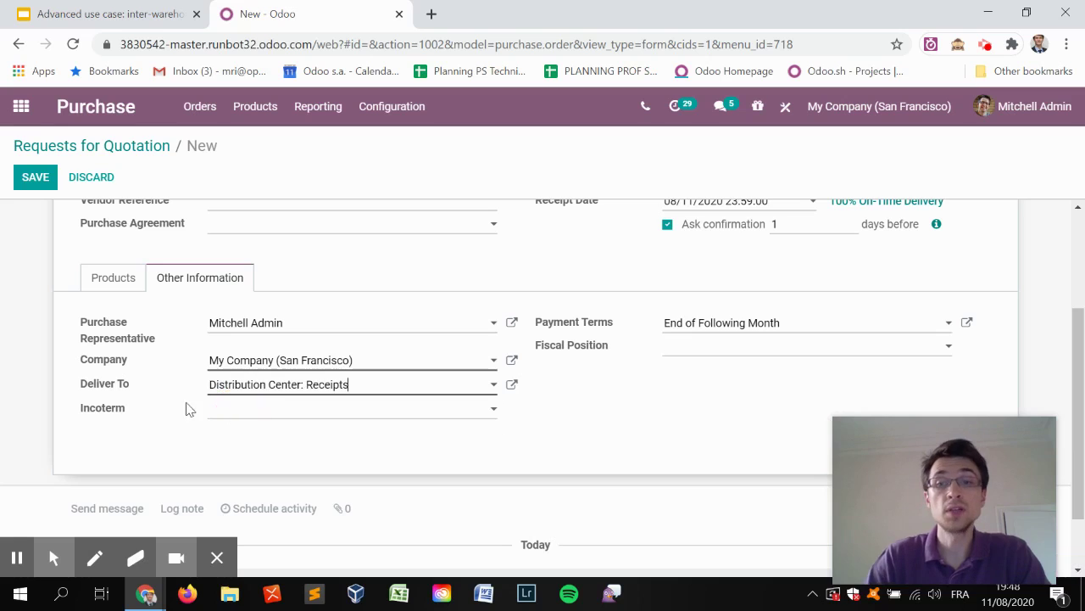
{"action": "key", "text": "alt+s"}
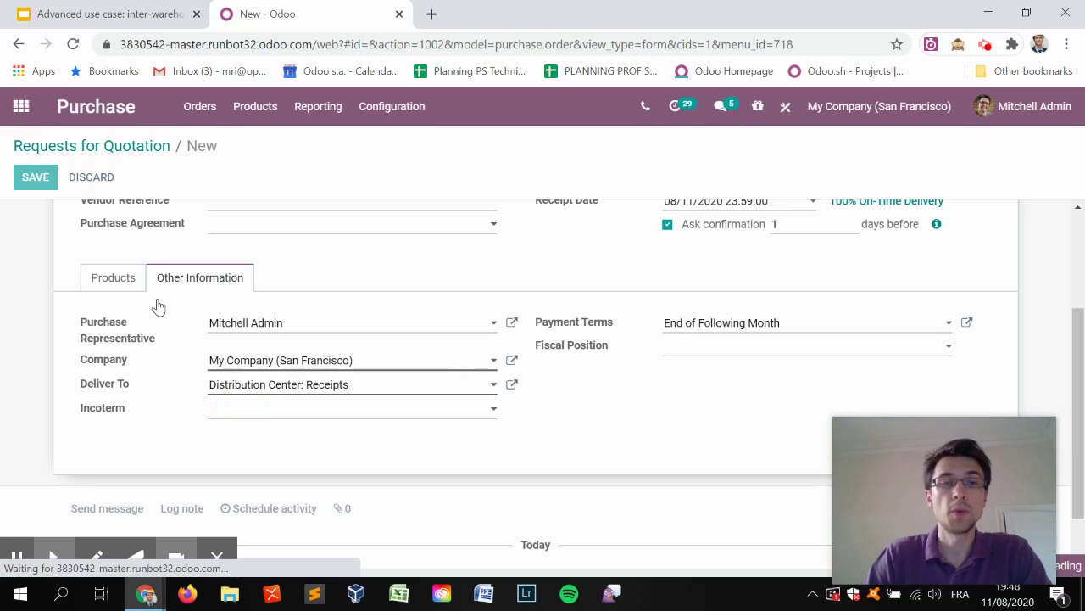
{"action": "left_click", "coordinate": [113, 438]}
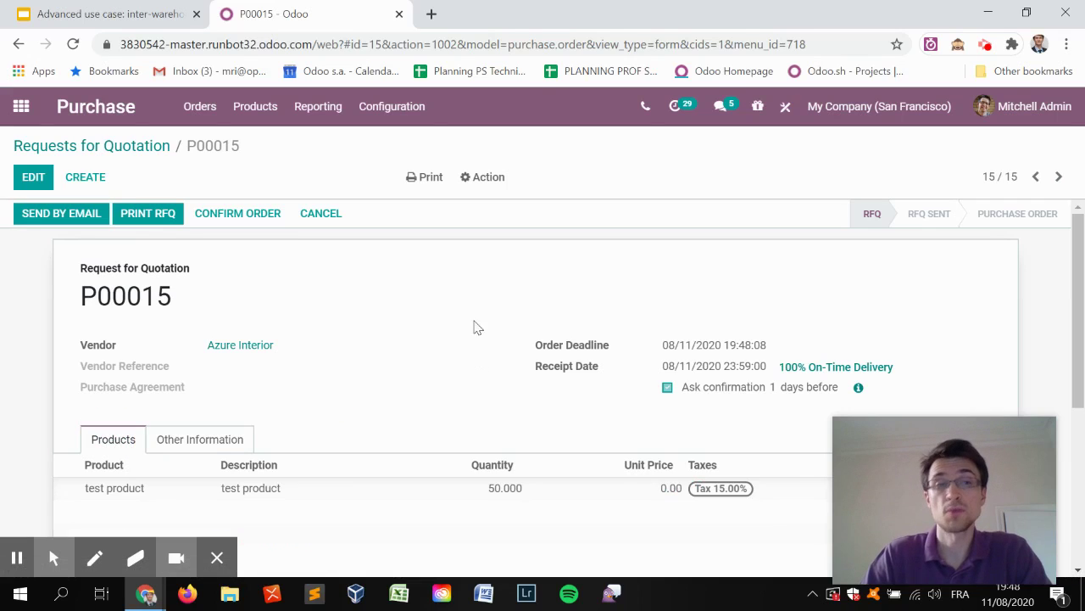
- Confirm the purchase order and validate its receipt, processing all quantities immediately
{"action": "left_click", "coordinate": [217, 213]}
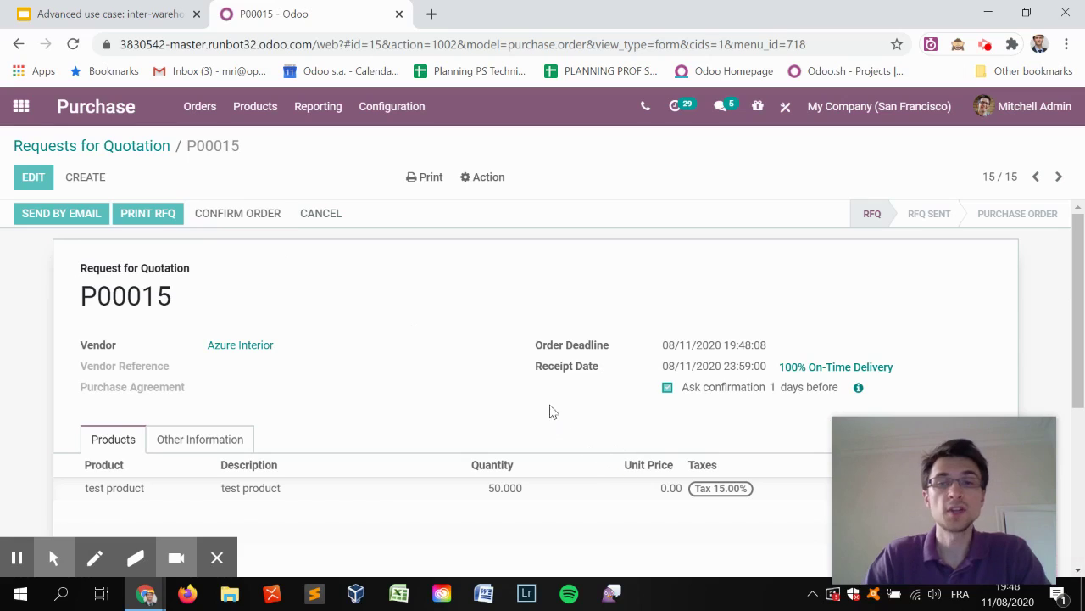
{"action": "left_click", "coordinate": [920, 260]}
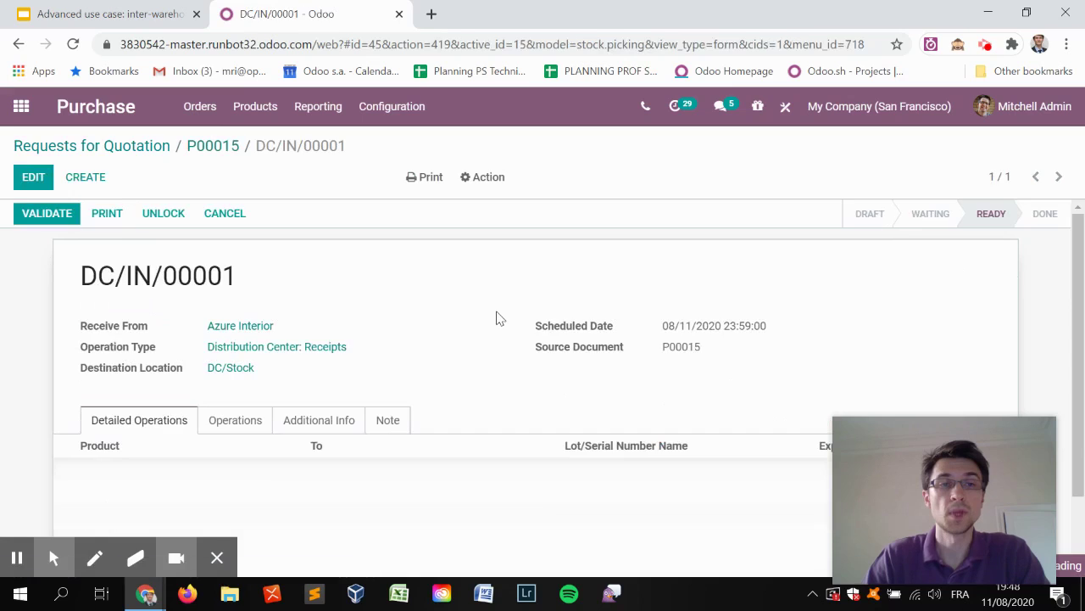
{"action": "left_click", "coordinate": [47, 222]}
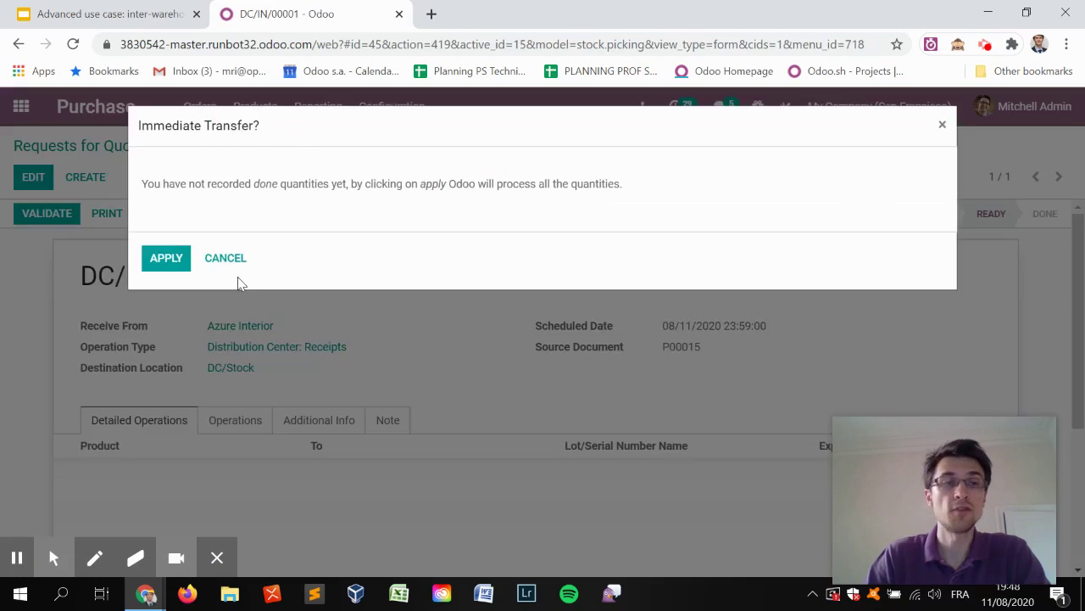
{"action": "left_click", "coordinate": [158, 257]}
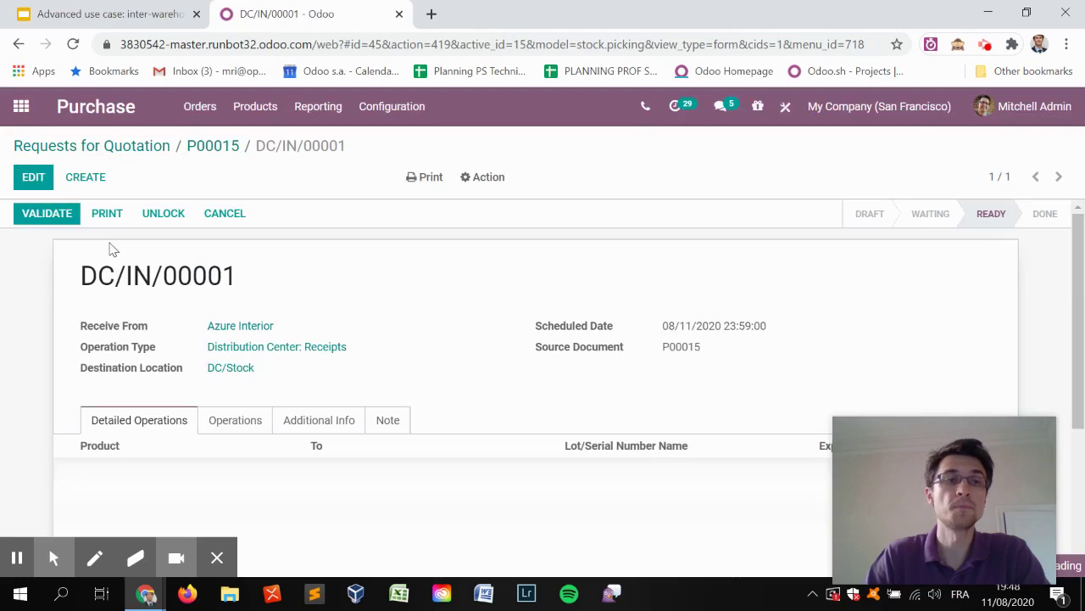
- Switch to Inventory, filter the stock on hand report by product test and expand test product down to its stock location
{"action": "left_click", "coordinate": [21, 106]}
{"action": "left_click", "coordinate": [618, 551]}
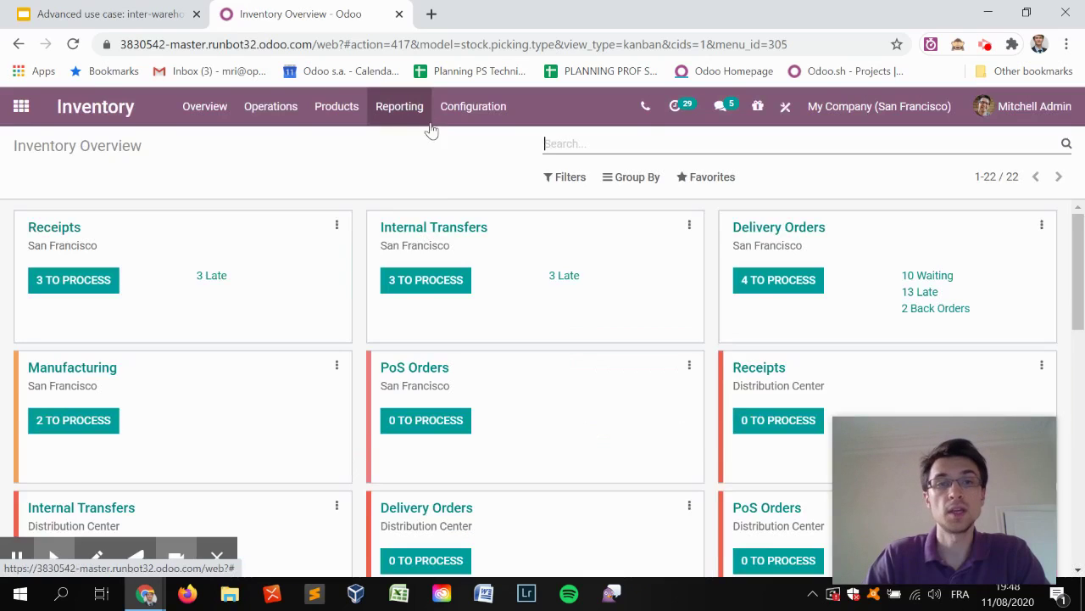
{"action": "left_click", "coordinate": [413, 110]}
{"action": "left_click", "coordinate": [427, 165]}
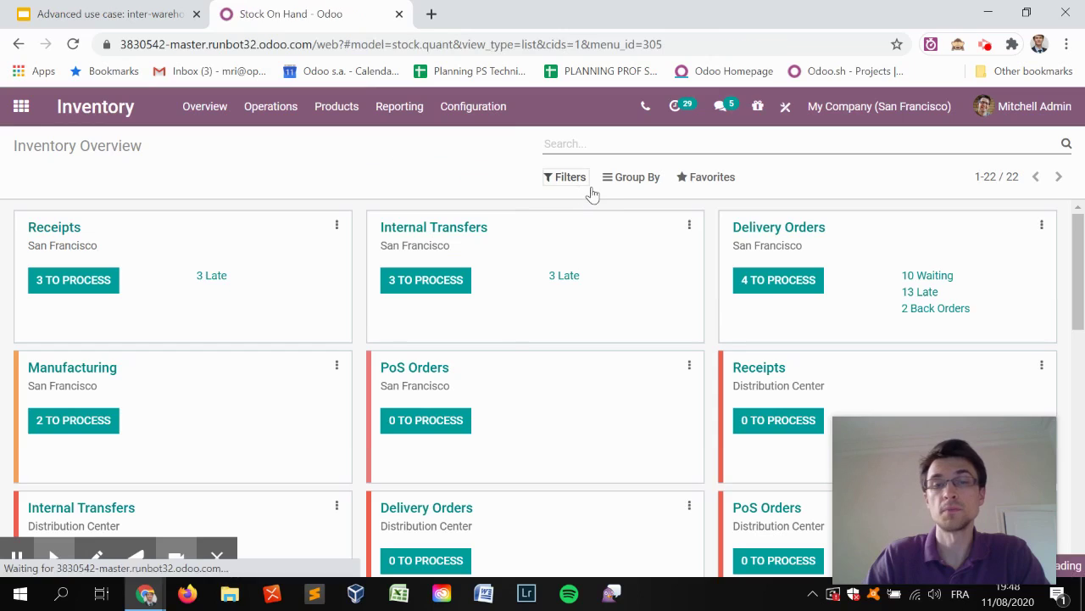
{"action": "type", "text": "tes"}
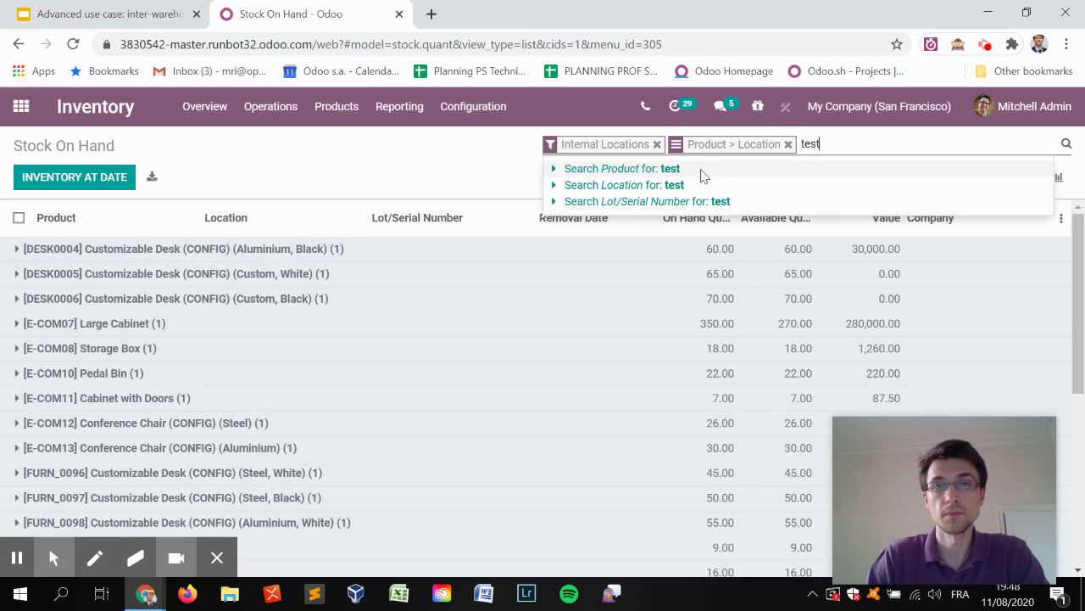
{"action": "type", "text": "t"}
{"action": "left_click", "coordinate": [700, 172]}
{"action": "left_click", "coordinate": [317, 257]}
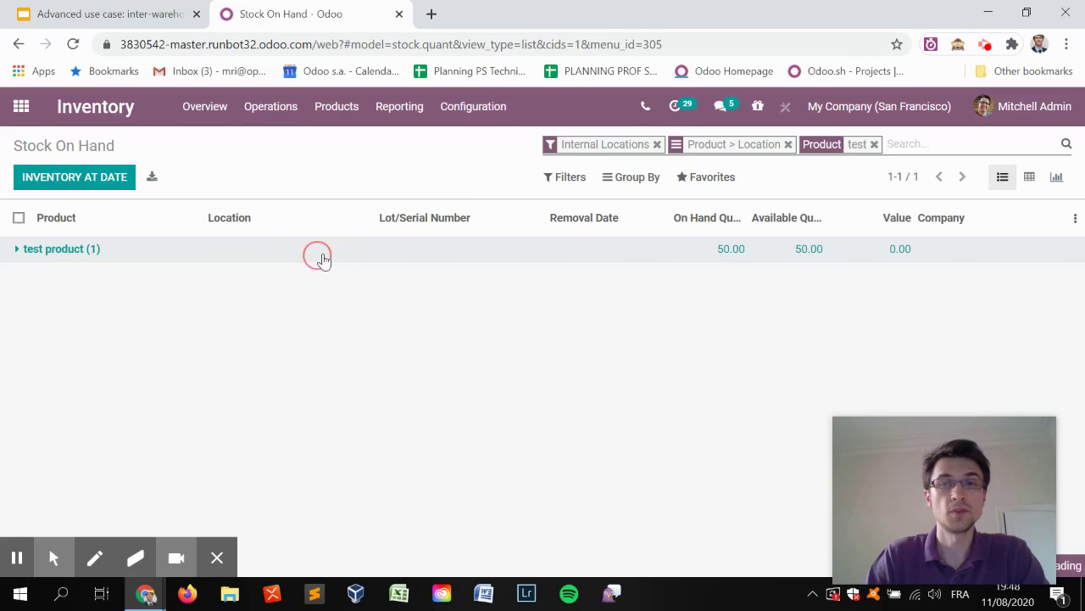
{"action": "left_click", "coordinate": [343, 280]}
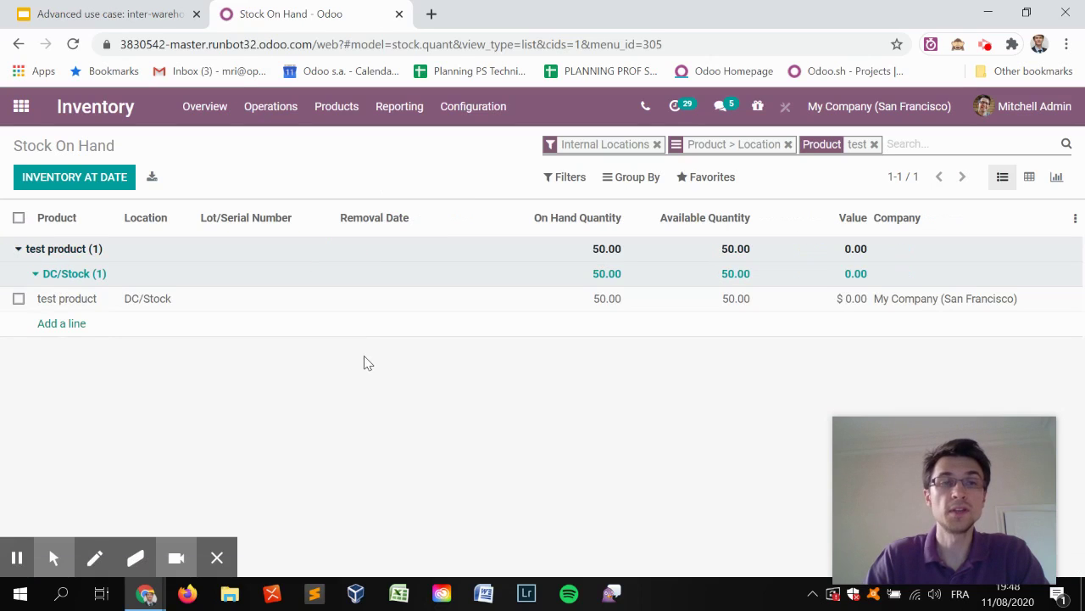
- Filter the inventory overview by operation type inter and start a new planned transfer for the Distribution Center's Inter WH Operation
{"action": "left_click", "coordinate": [208, 109]}
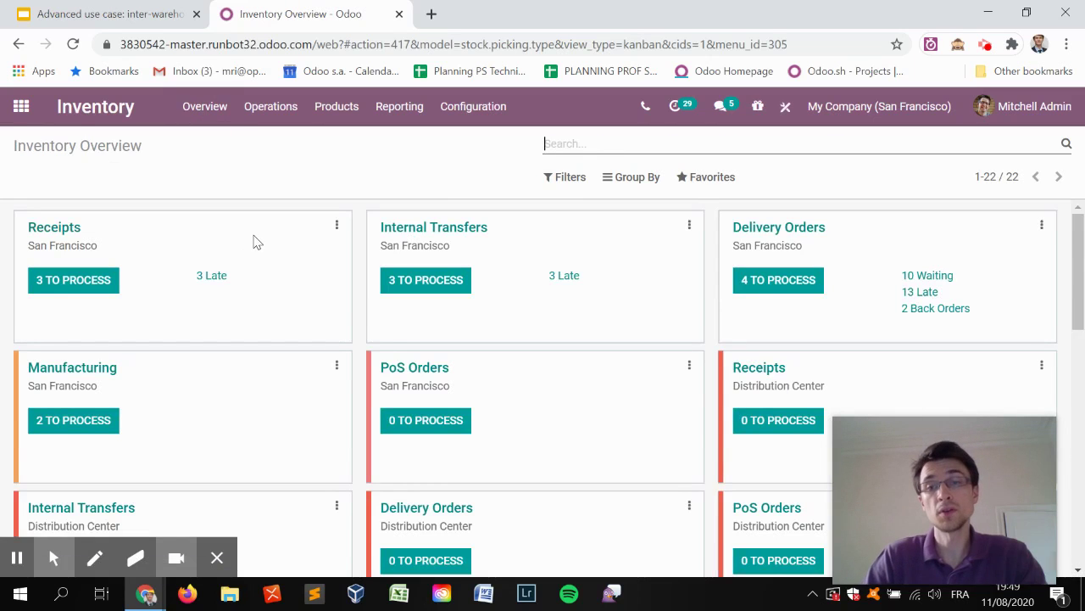
{"action": "type", "text": "int"}
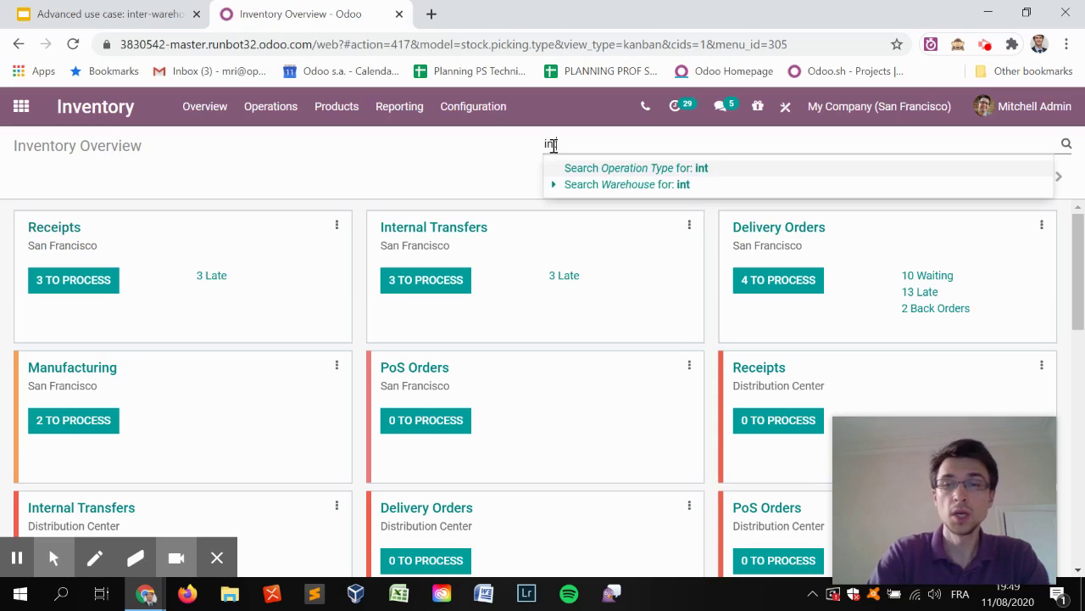
{"action": "key", "text": "Return"}
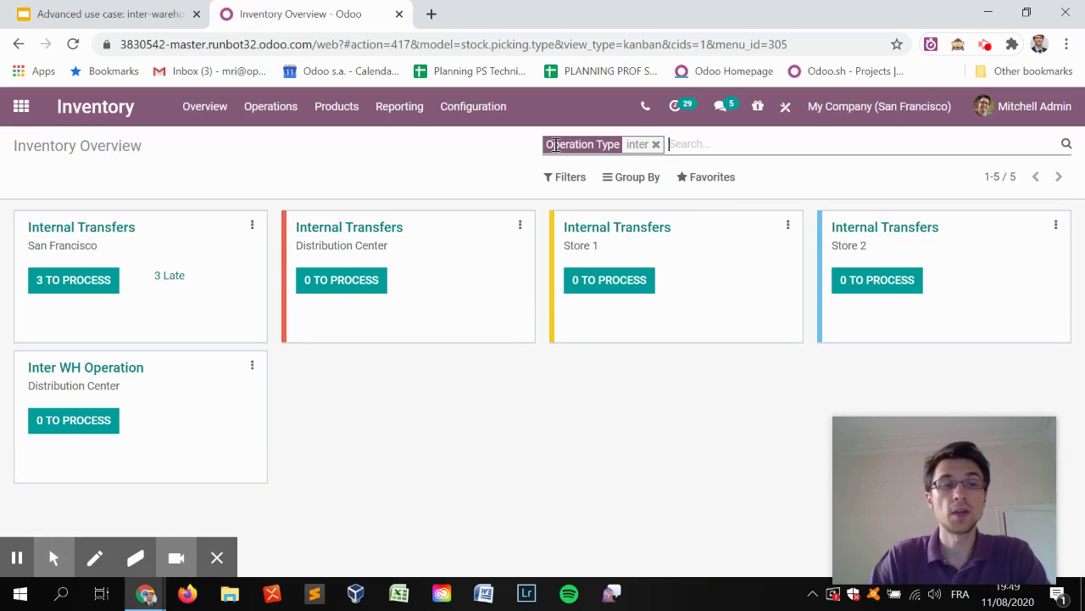
{"action": "left_click", "coordinate": [259, 365]}
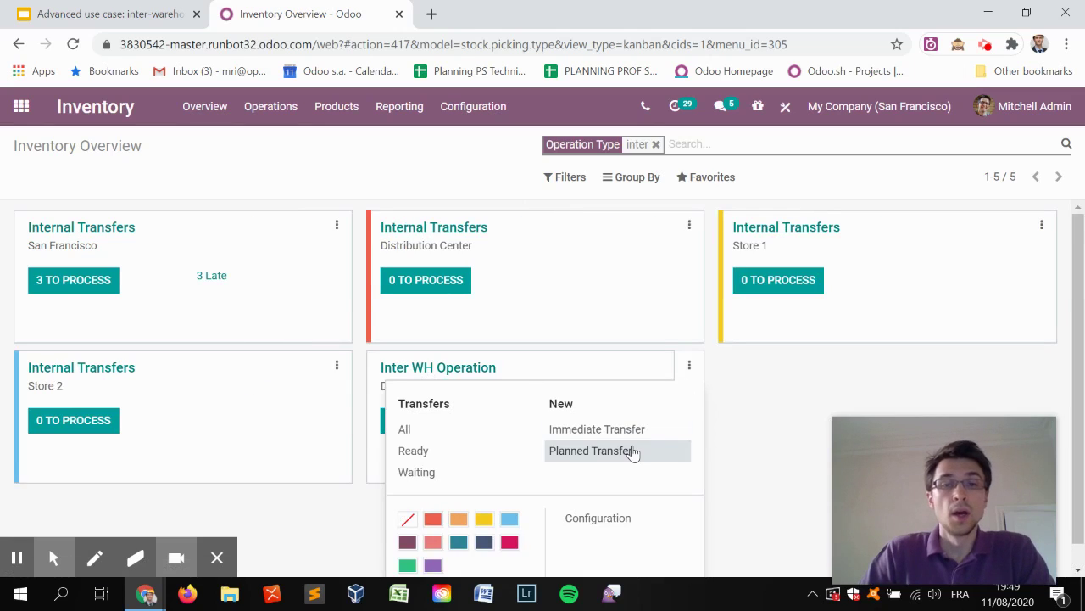
{"action": "left_click", "coordinate": [670, 449]}
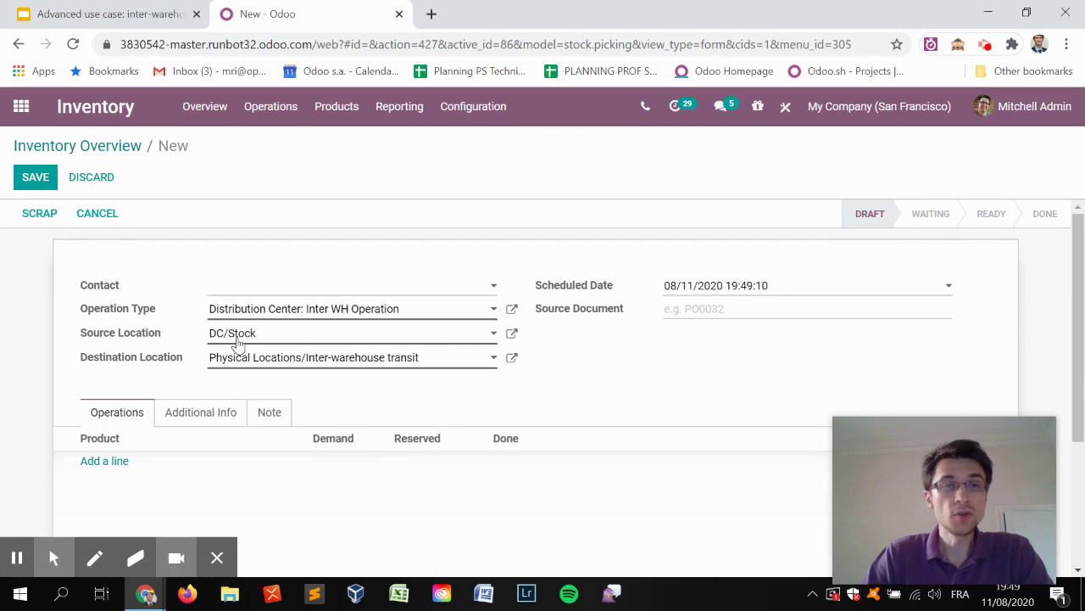
- Set the transfer's destination location to Physical Locations/Inter-warehouse transit/Transit to Store 1
{"action": "left_click", "coordinate": [440, 368]}
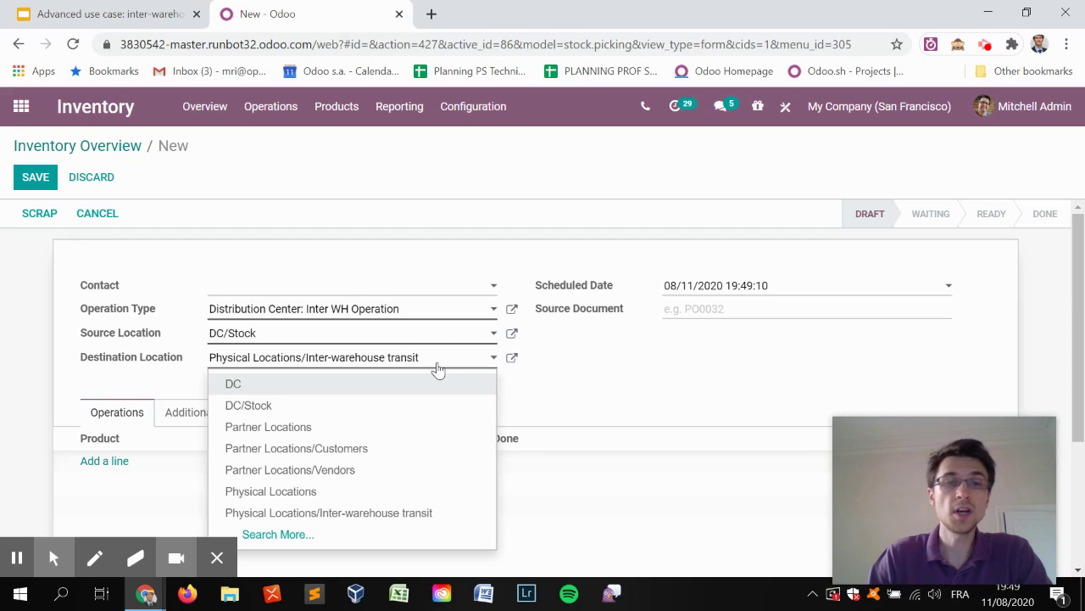
{"action": "type", "text": "/tran"}
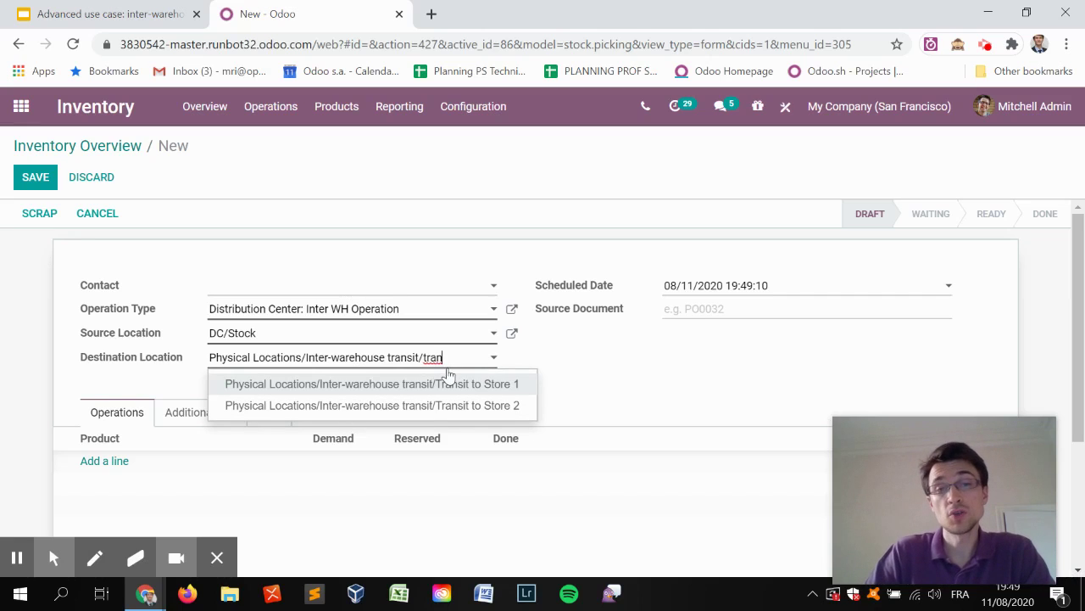
{"action": "left_click", "coordinate": [447, 384]}
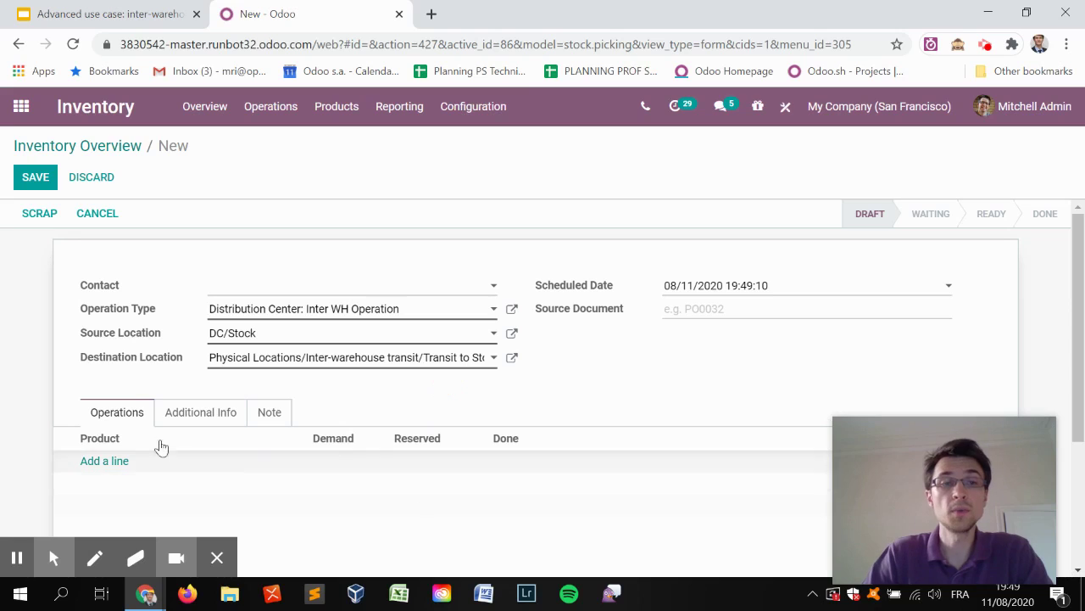
- Add test product to the transfer with a demand of 30
{"action": "left_click", "coordinate": [126, 439]}
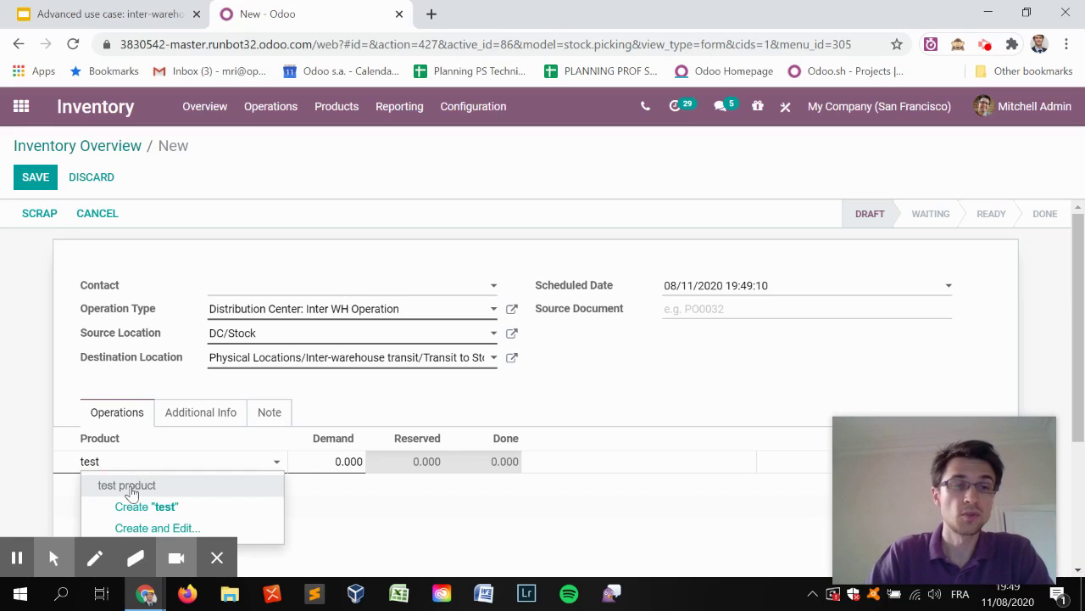
{"action": "left_click", "coordinate": [131, 485]}
{"action": "left_click", "coordinate": [337, 460]}
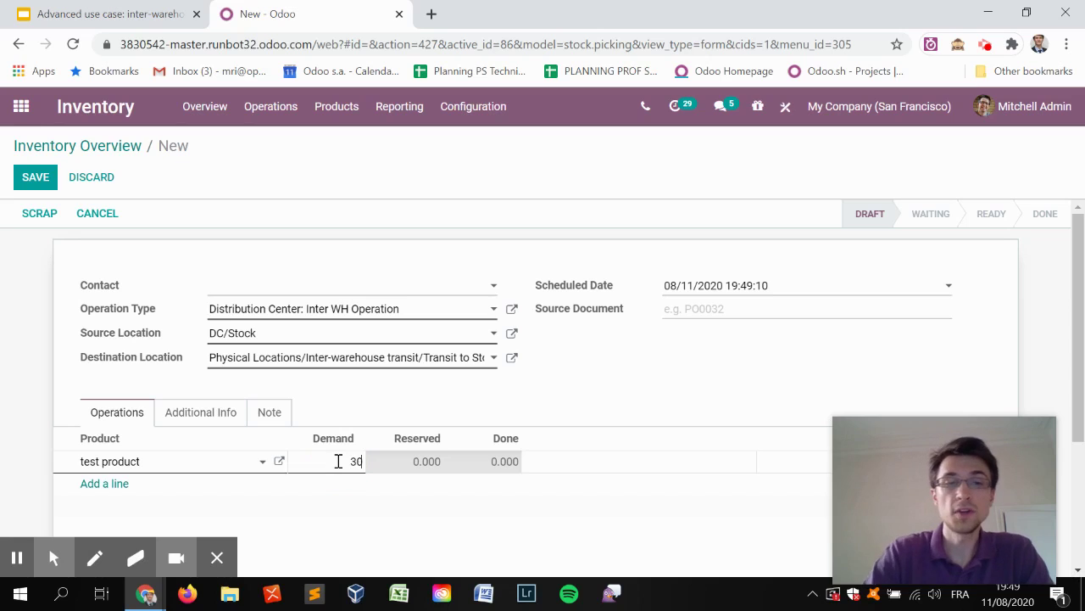
{"action": "left_click", "coordinate": [225, 253]}
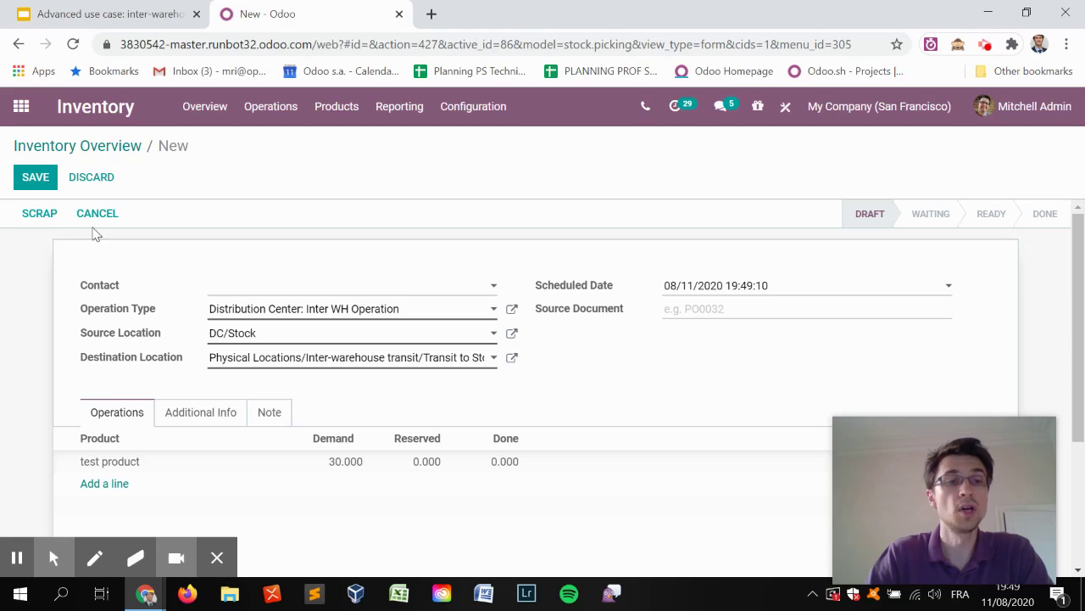
- Save the planned transfer, mark it as to do and review its operations
{"action": "left_click", "coordinate": [37, 182]}
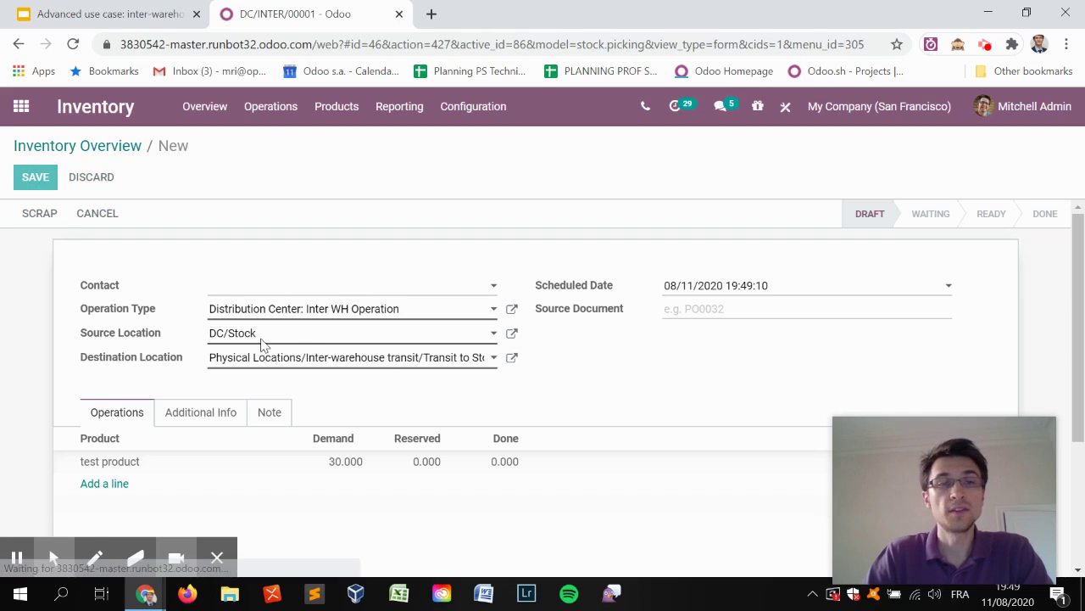
{"action": "left_click", "coordinate": [34, 216]}
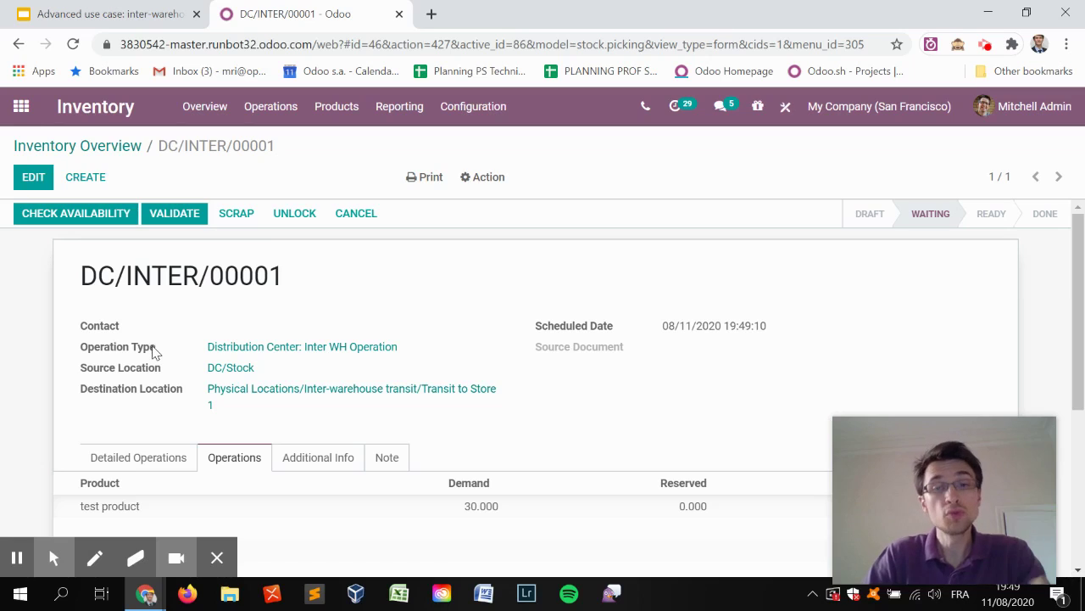
{"action": "left_click", "coordinate": [164, 462]}
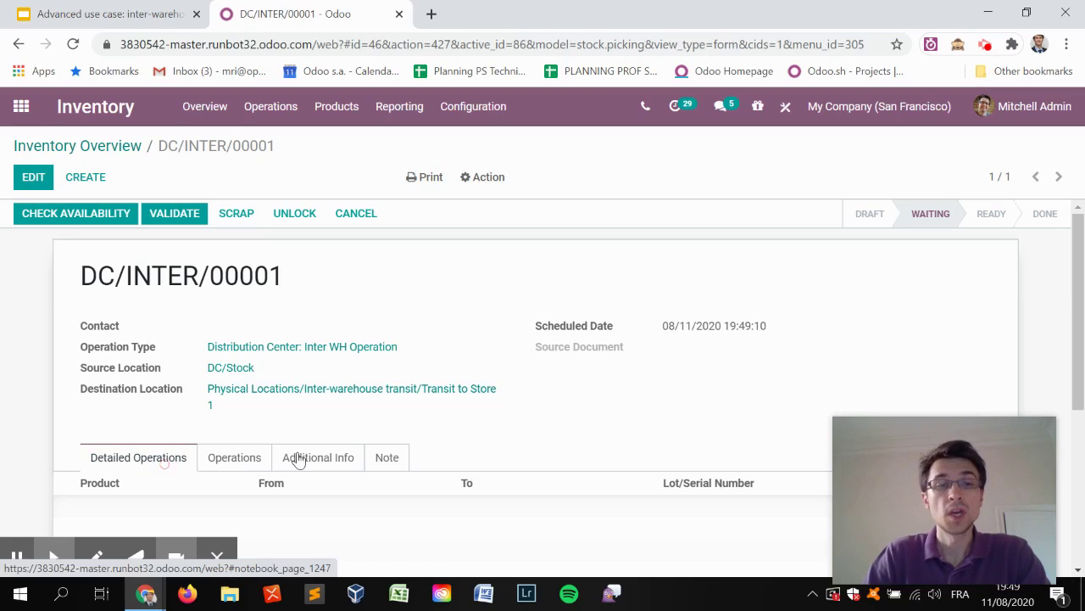
{"action": "left_click", "coordinate": [229, 460]}
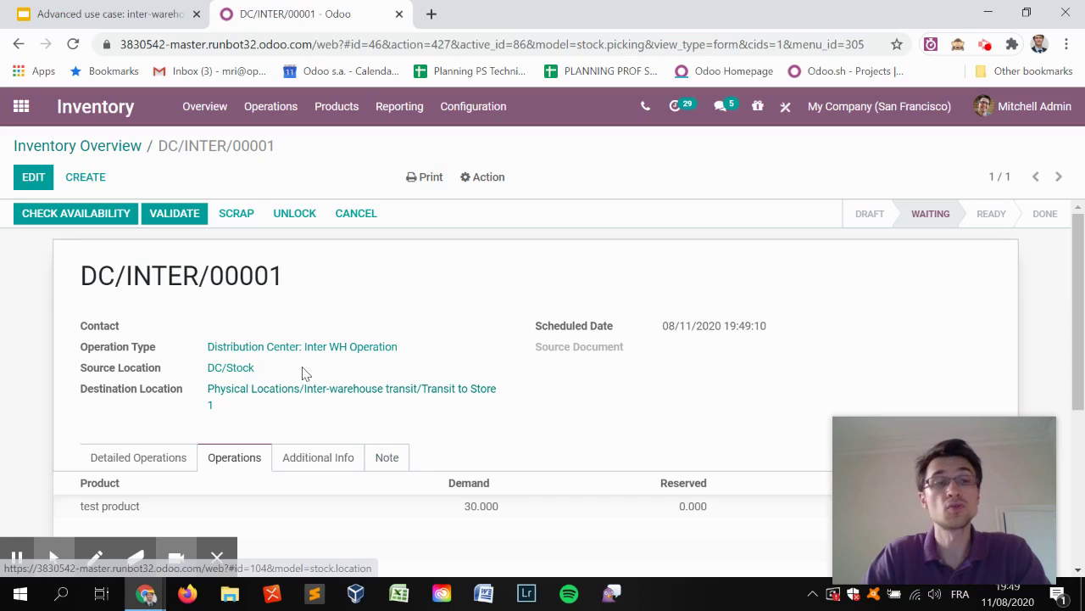
- Filter the inventory overview by operation type receipt, open Store 1's waiting receipt and examine its operations and status
{"action": "left_click", "coordinate": [106, 149]}
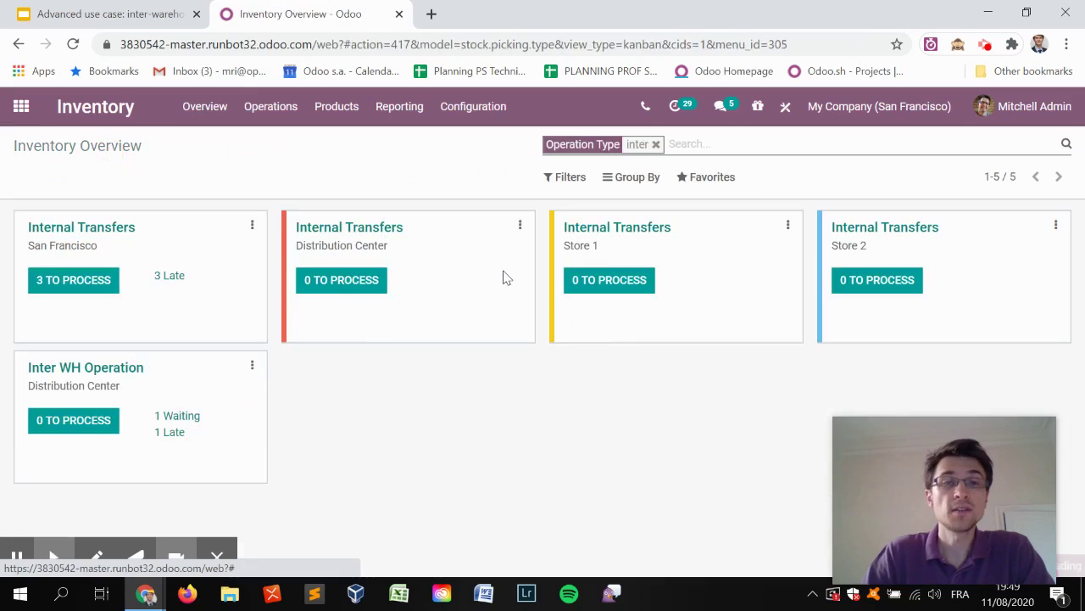
{"action": "left_click", "coordinate": [669, 151]}
{"action": "key", "text": "BackSpace"}
{"action": "type", "text": "recei"}
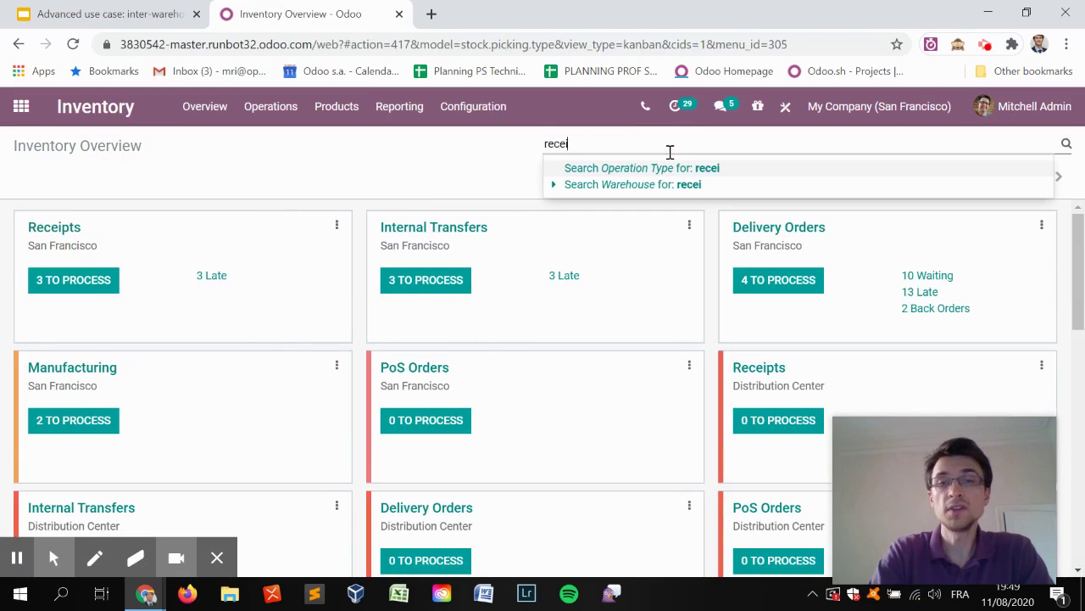
{"action": "type", "text": "pt"}
{"action": "key", "text": "Return"}
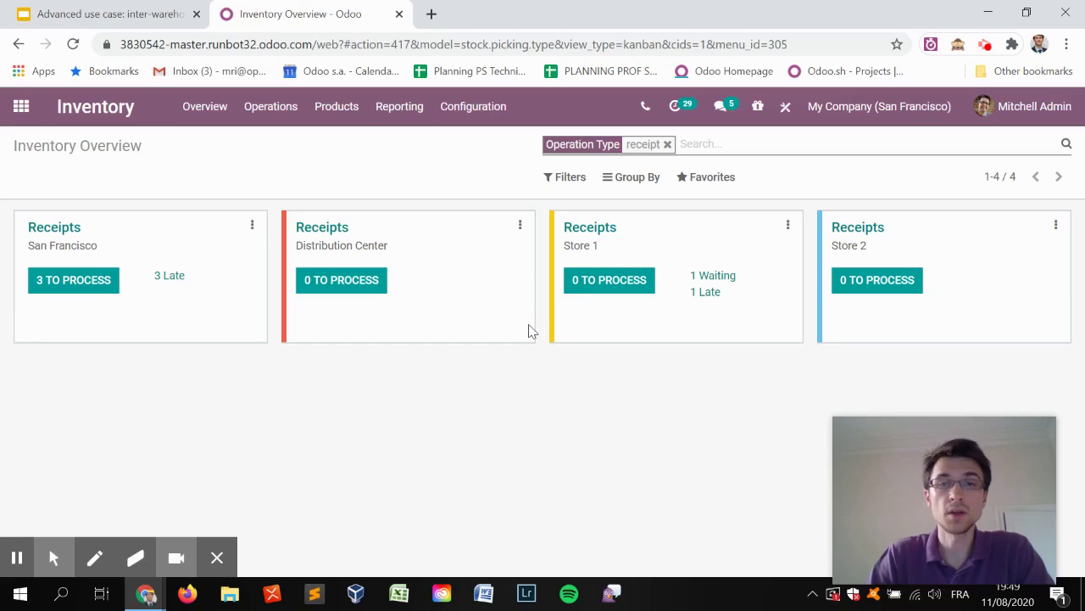
{"action": "left_click", "coordinate": [727, 278]}
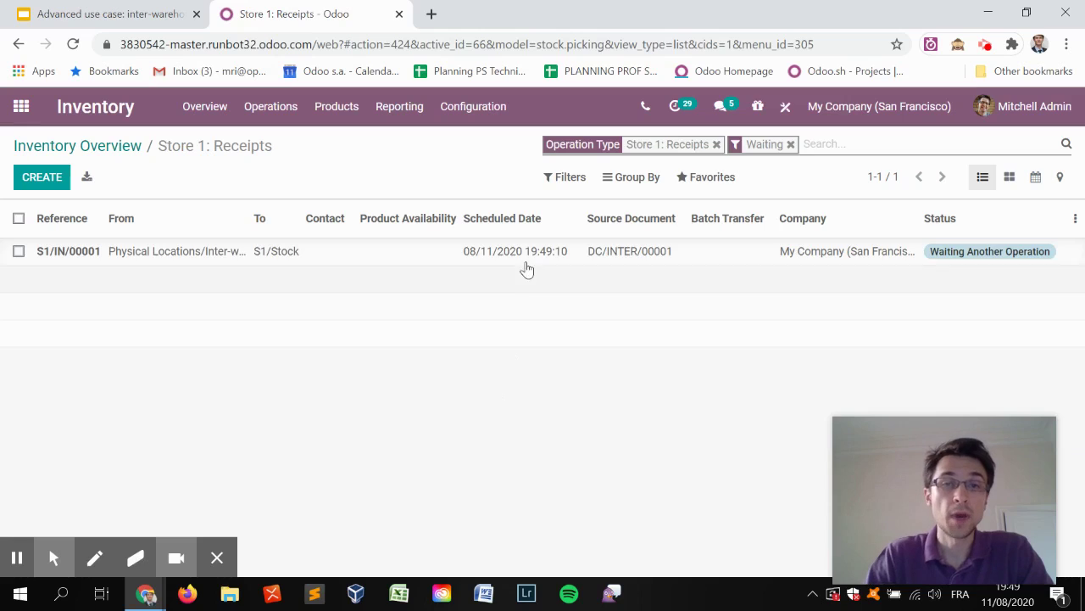
{"action": "left_click", "coordinate": [521, 254]}
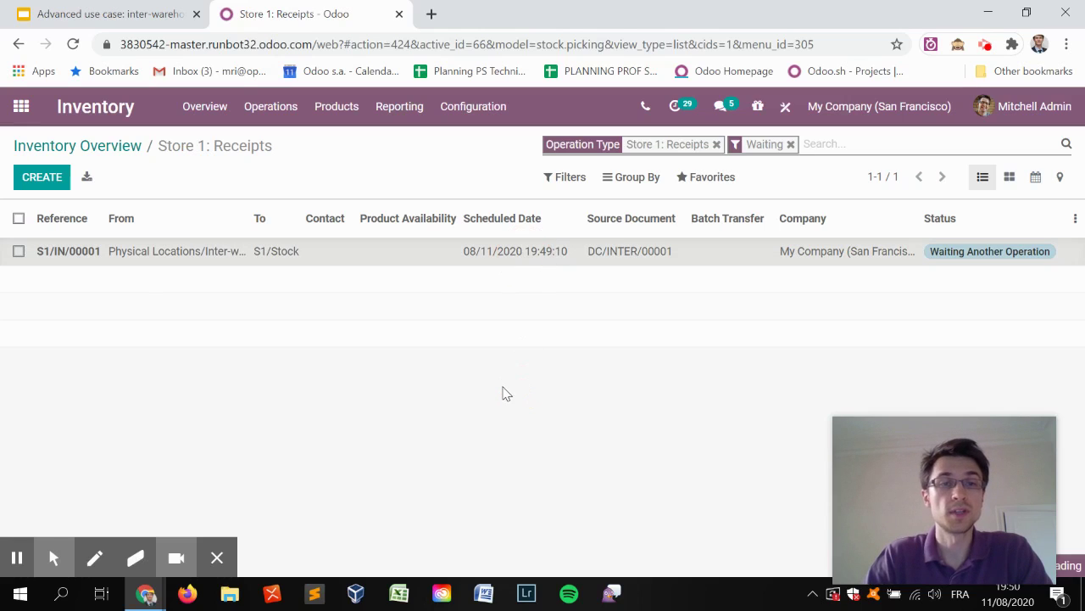
{"action": "left_click", "coordinate": [216, 419]}
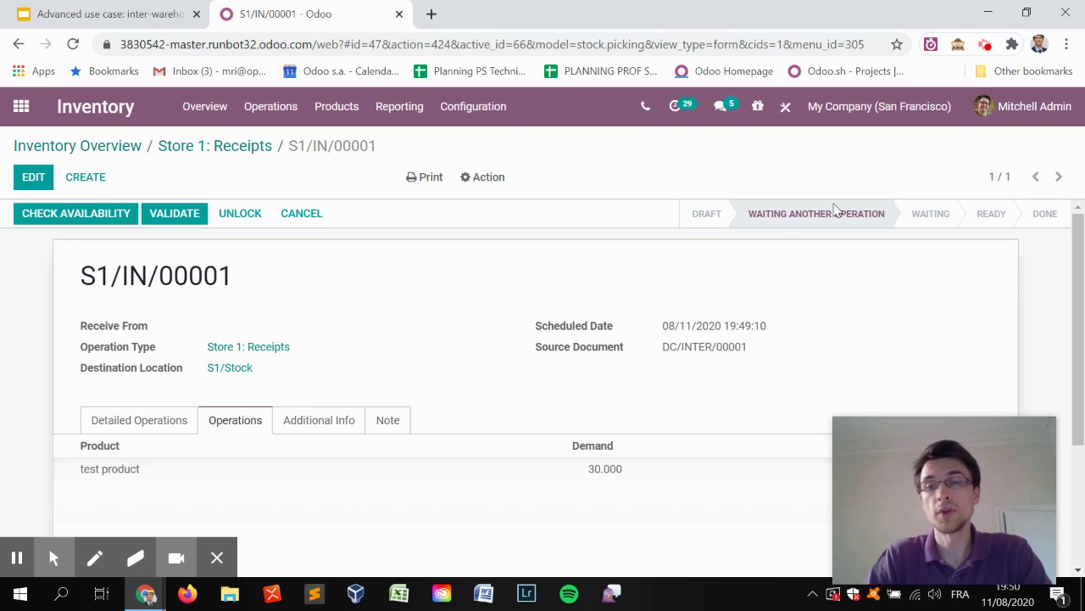
{"action": "mouse_move", "coordinate": [836, 209]}
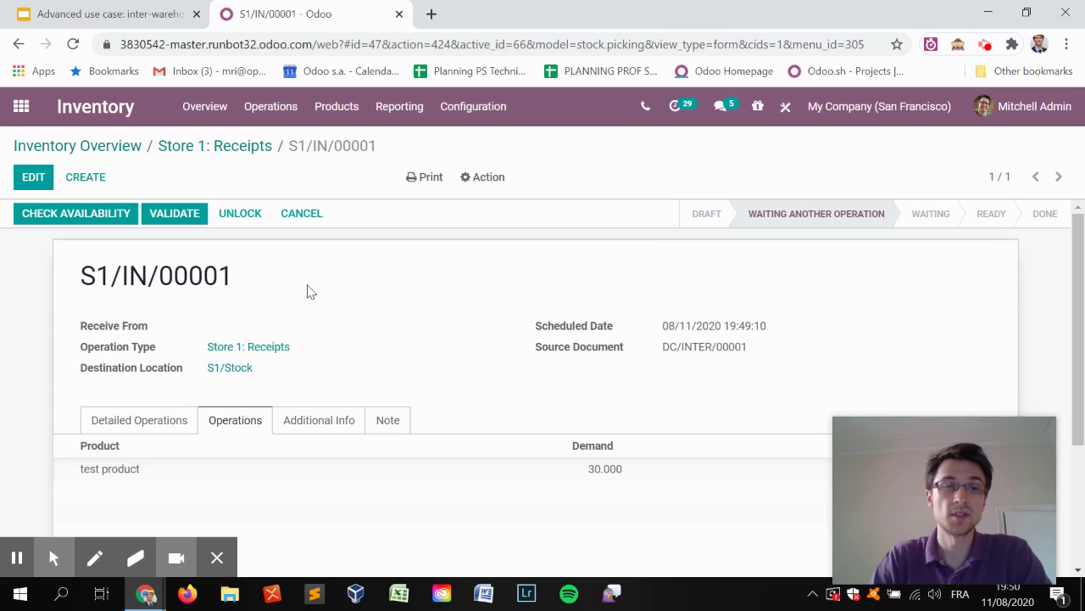
- Reopen the waiting Inter WH Operation transfer, check its availability and validate it, processing all quantities immediately
{"action": "left_click", "coordinate": [114, 153]}
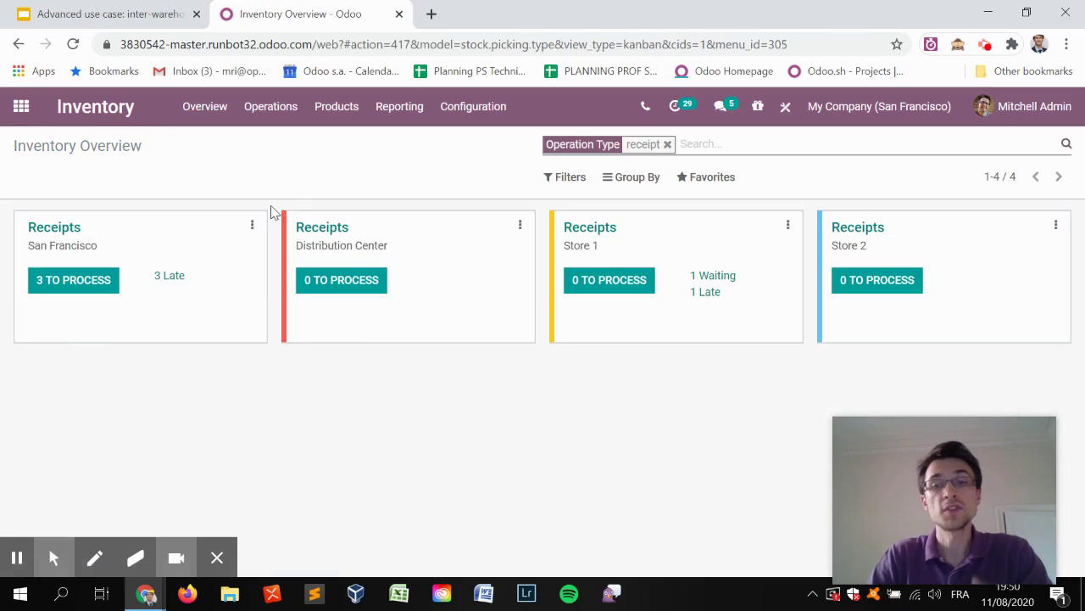
{"action": "left_click", "coordinate": [668, 145]}
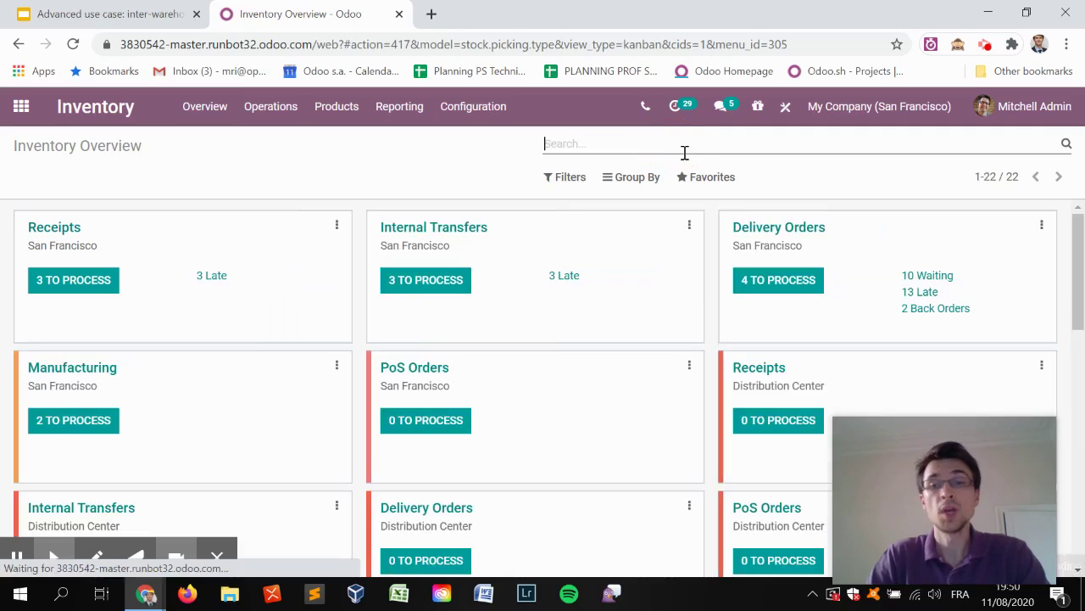
{"action": "type", "text": "inter"}
{"action": "key", "text": "Return"}
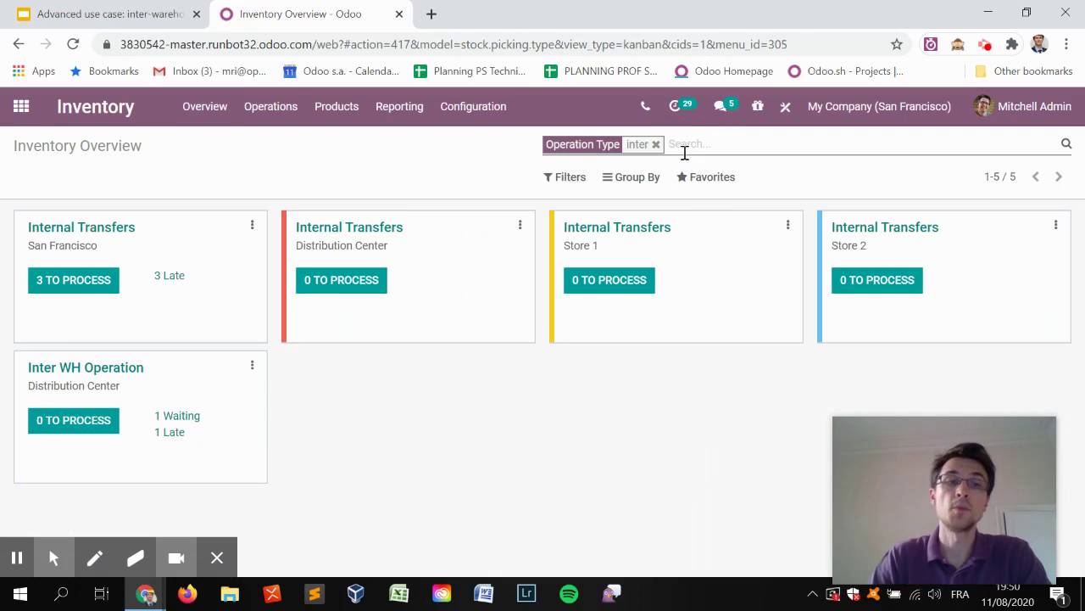
{"action": "left_click", "coordinate": [170, 416]}
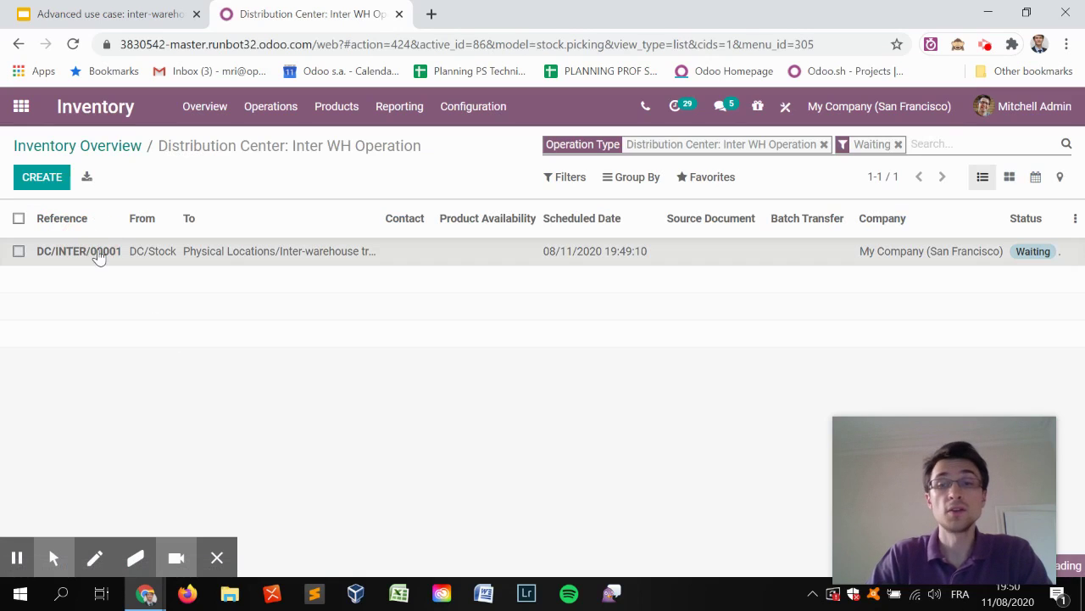
{"action": "left_click", "coordinate": [99, 254]}
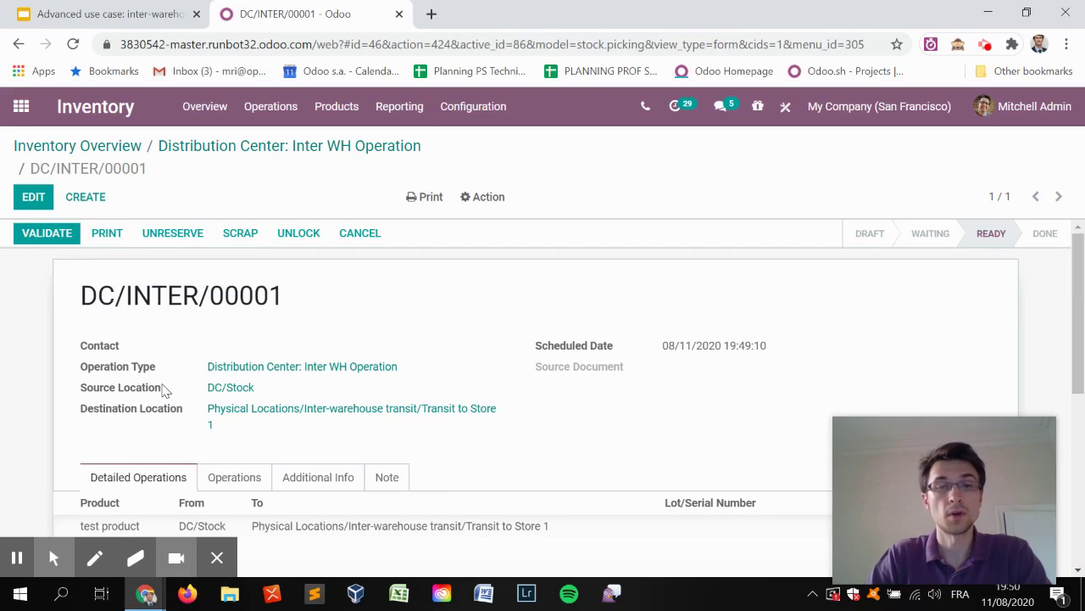
{"action": "left_click", "coordinate": [48, 236]}
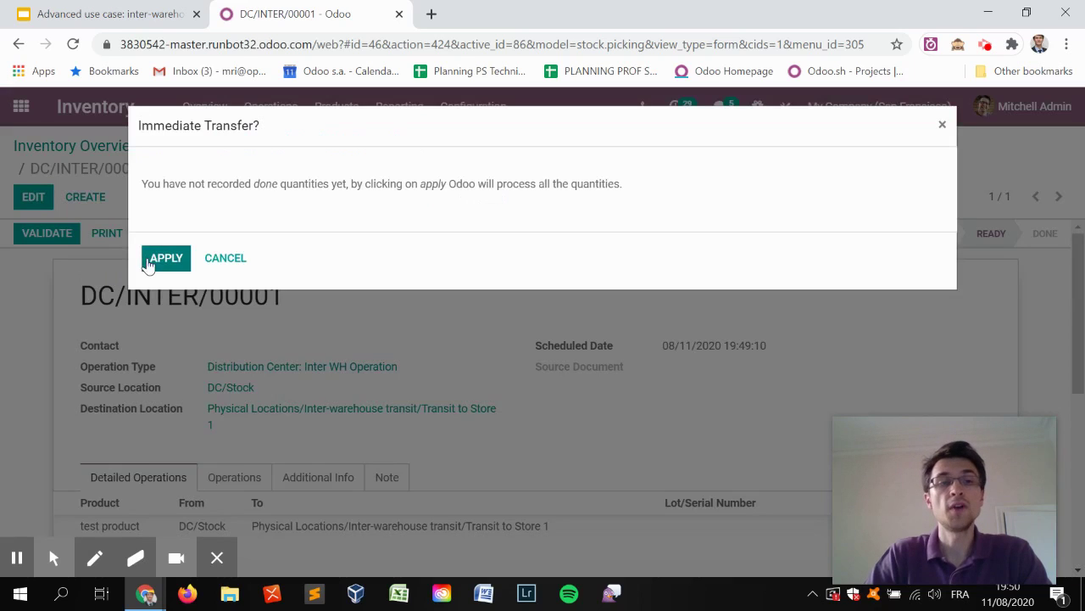
{"action": "left_click", "coordinate": [147, 264]}
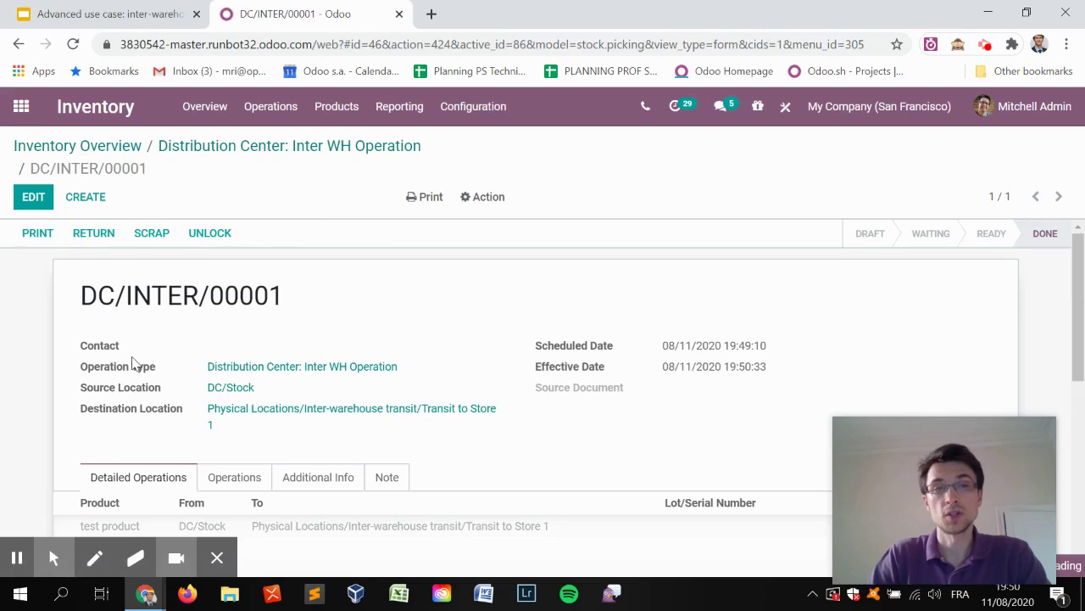
- Look up test product in the inventory report, expand its stock by location, and include non-internal locations to examine stock in transit
{"action": "left_click", "coordinate": [402, 108]}
{"action": "left_click", "coordinate": [424, 164]}
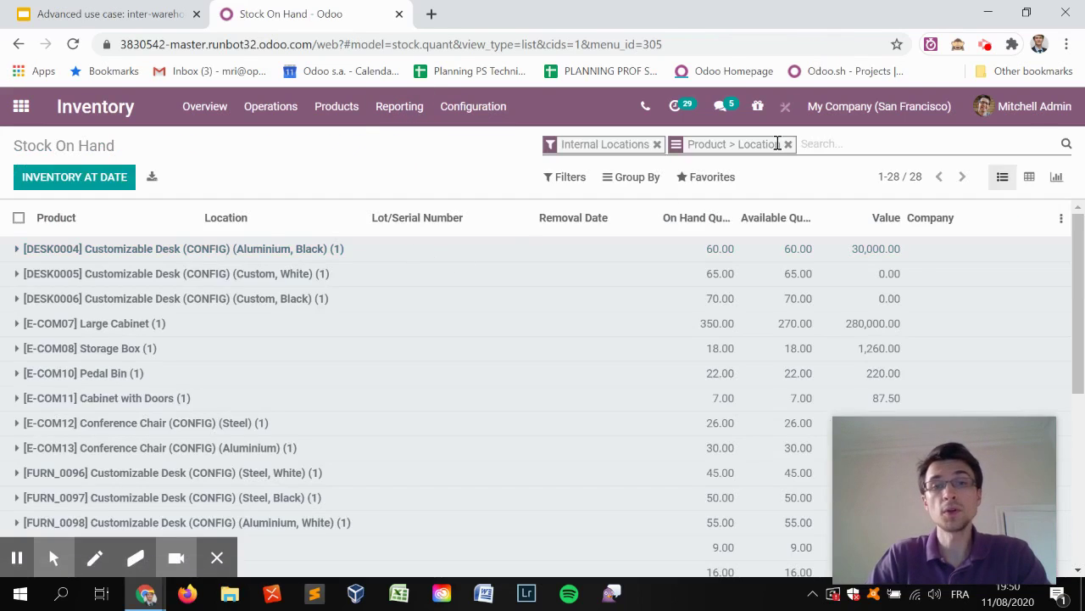
{"action": "left_click", "coordinate": [812, 145]}
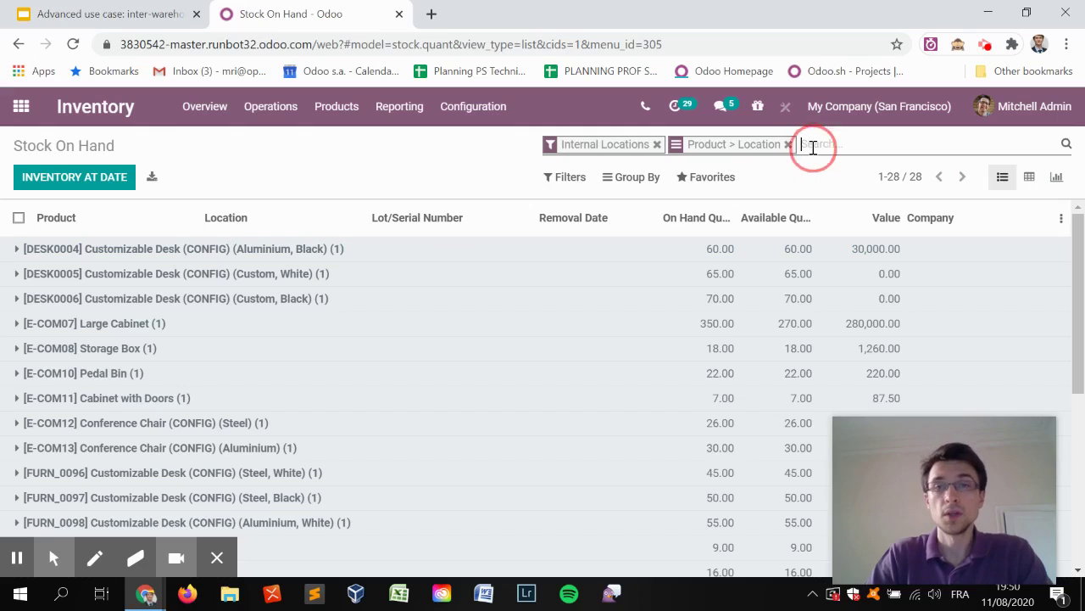
{"action": "type", "text": "test"}
{"action": "key", "text": "Return"}
{"action": "left_click", "coordinate": [181, 251]}
{"action": "left_click", "coordinate": [189, 275]}
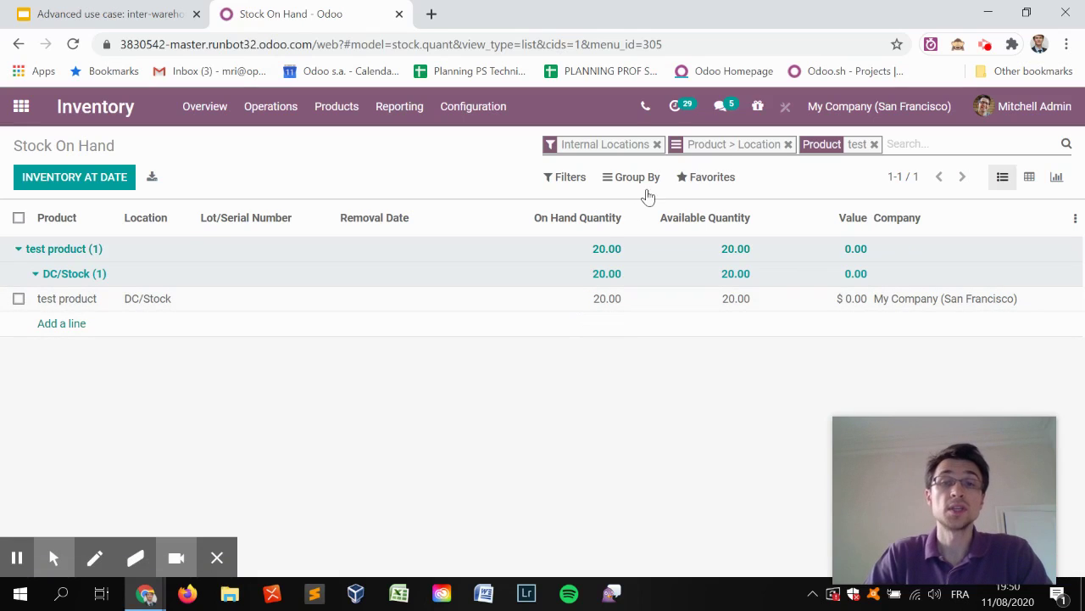
{"action": "left_click", "coordinate": [657, 144]}
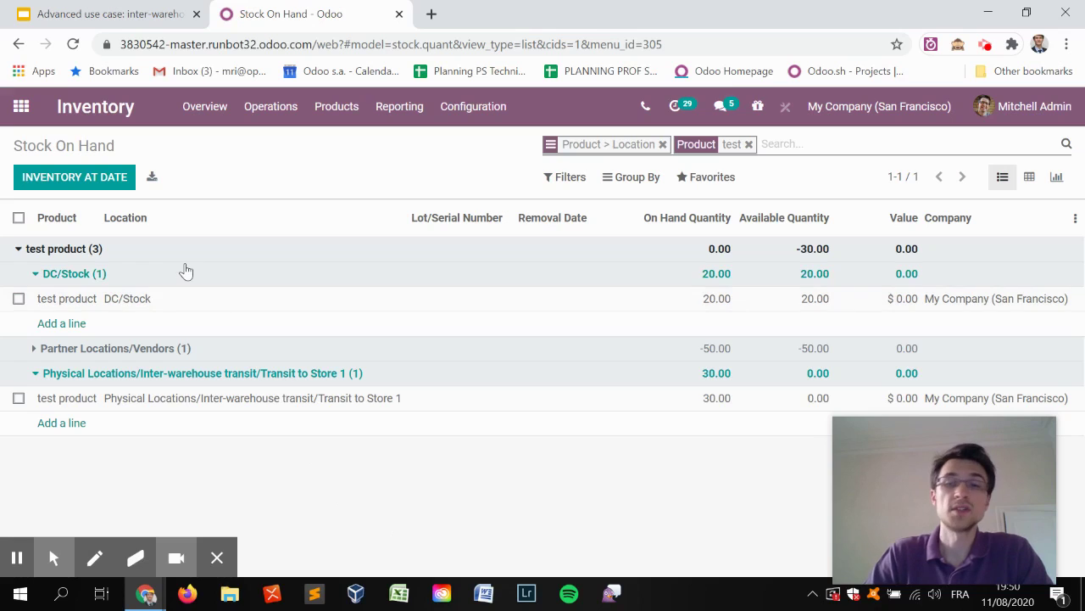
- Open Store 1's ready receipt from the inventory overview, validate it processing all quantities immediately, and return to the overview
{"action": "left_click", "coordinate": [208, 109]}
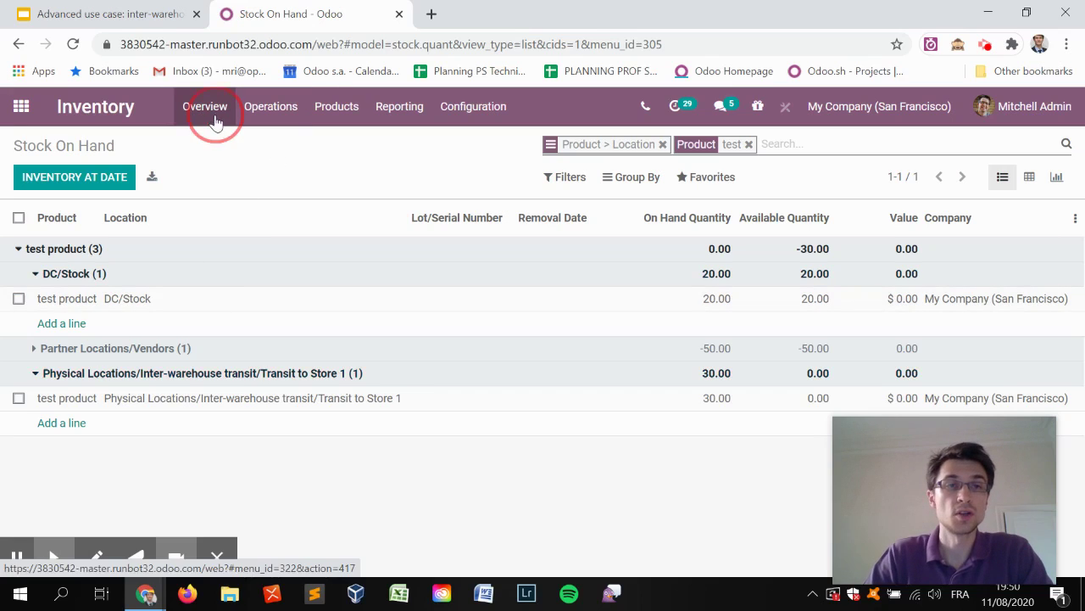
{"action": "left_click", "coordinate": [703, 141]}
{"action": "type", "text": "receipt"}
{"action": "key", "text": "Return"}
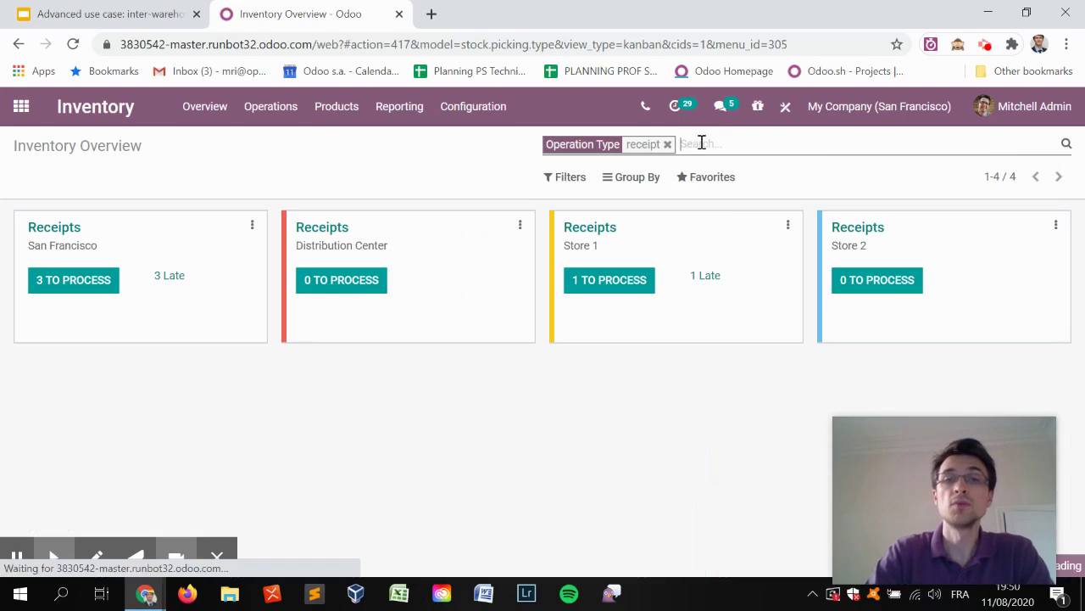
{"action": "left_click", "coordinate": [641, 281]}
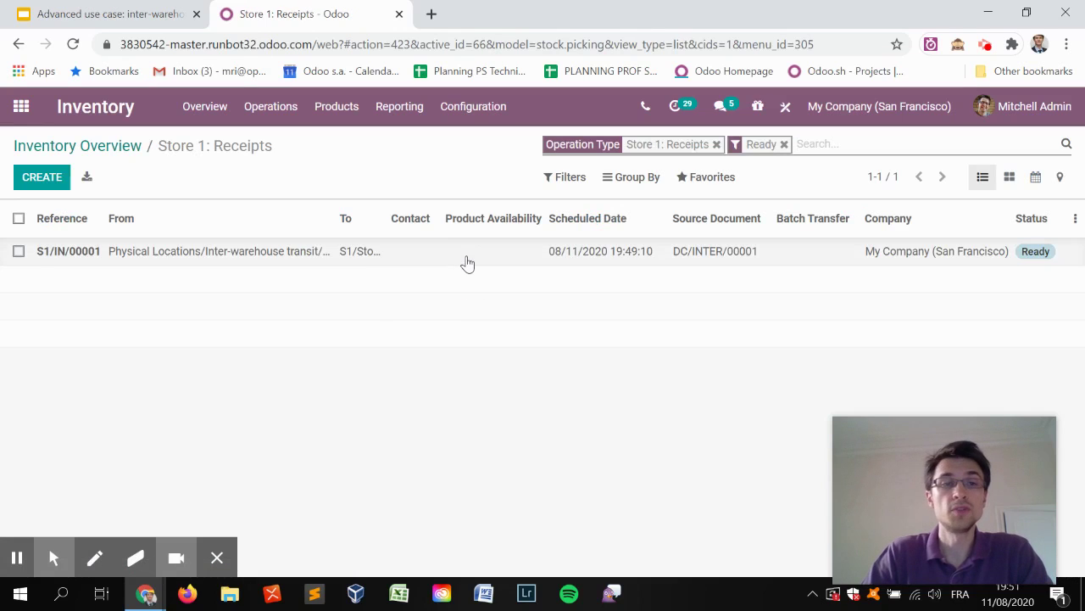
{"action": "left_click", "coordinate": [230, 251]}
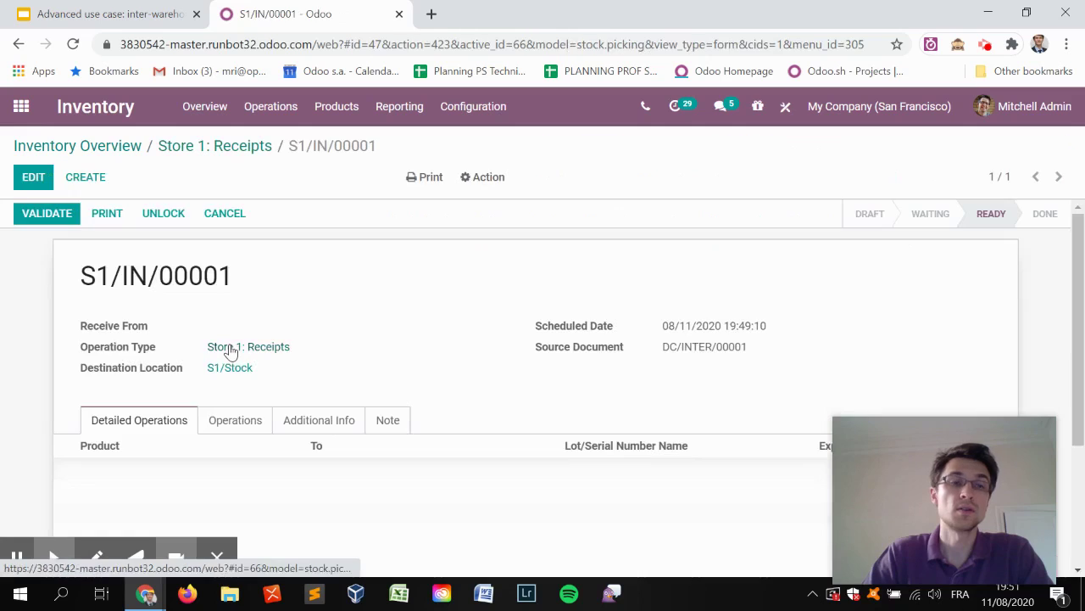
{"action": "left_click", "coordinate": [46, 215]}
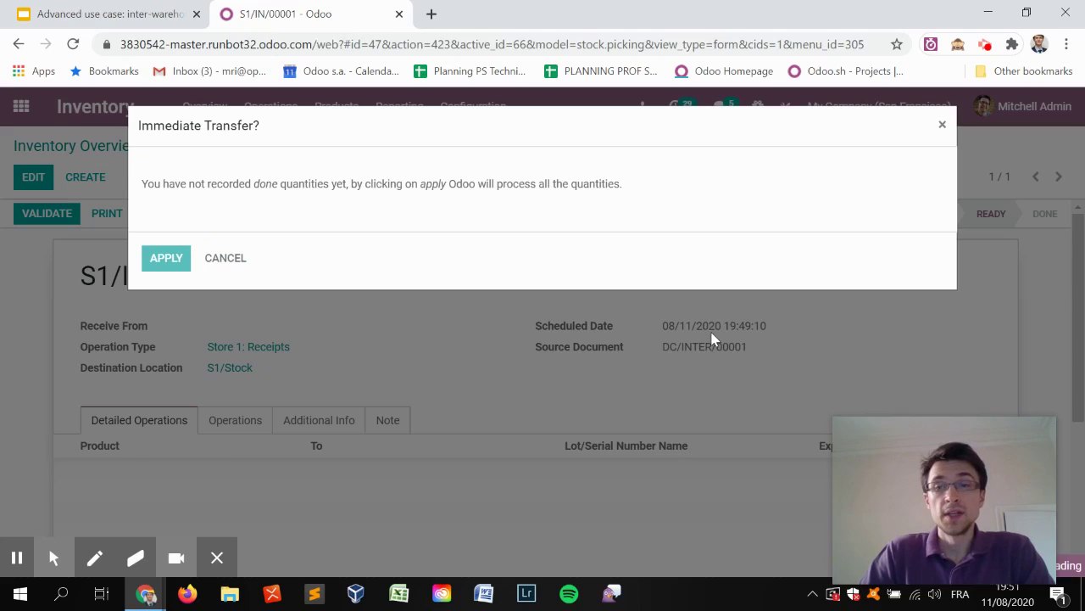
{"action": "key", "text": "Return"}
{"action": "left_click", "coordinate": [226, 149]}
{"action": "left_click", "coordinate": [121, 147]}
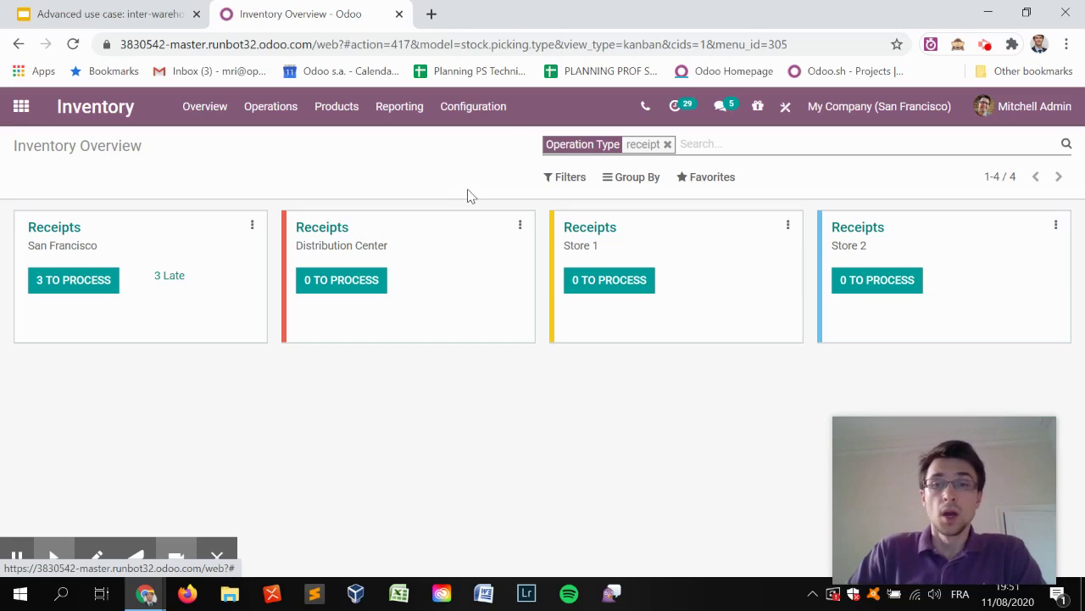
- Disable Resupply Subcontractors and Manufacture to Resupply on the Distribution Center warehouse, save it and return to the warehouse list
{"action": "left_click", "coordinate": [486, 118]}
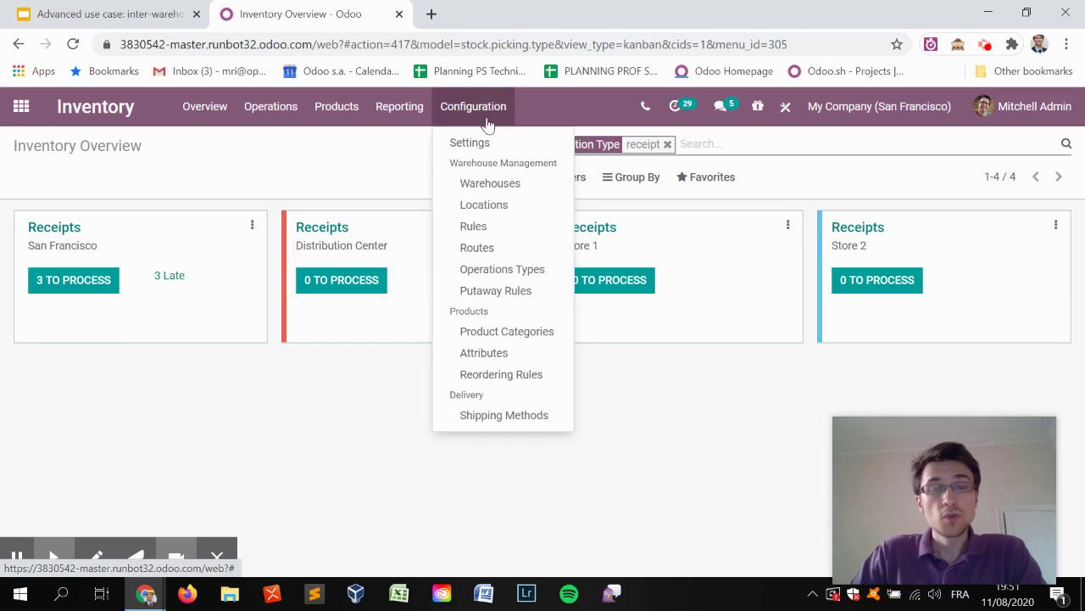
{"action": "left_click", "coordinate": [491, 184]}
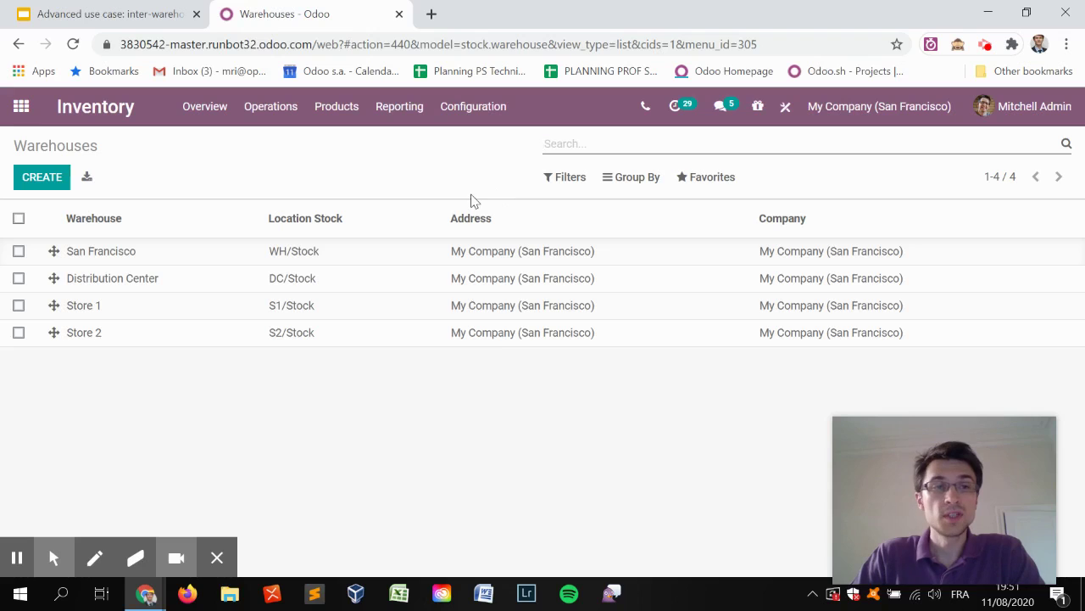
{"action": "left_click", "coordinate": [316, 280]}
{"action": "left_click", "coordinate": [33, 177]}
{"action": "scroll", "coordinate": [484, 288], "scroll_direction": "down", "scroll_amount": 3}
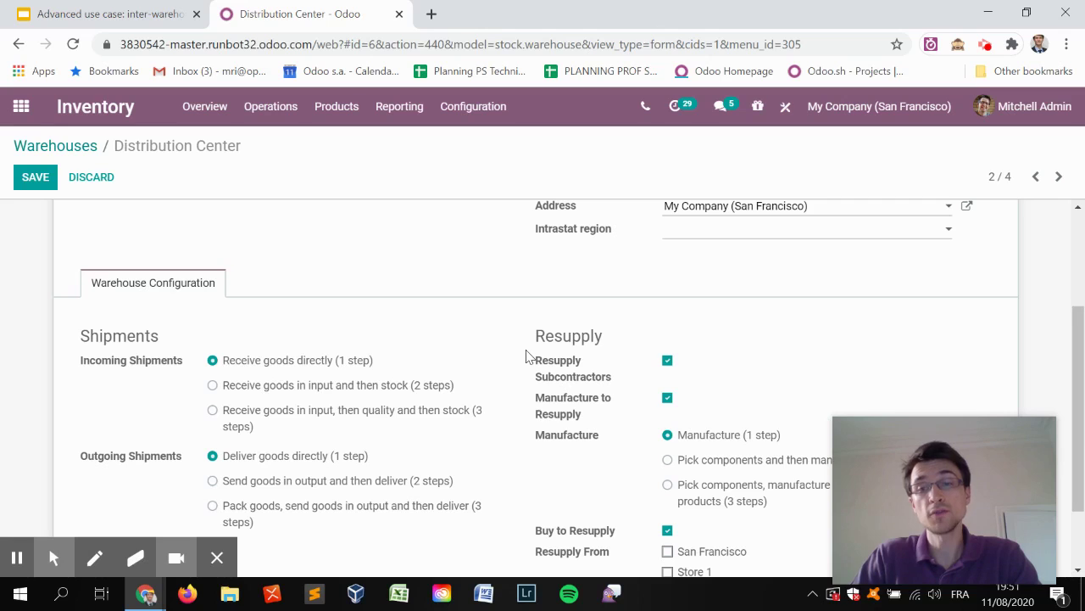
{"action": "scroll", "coordinate": [526, 355], "scroll_direction": "down", "scroll_amount": 1}
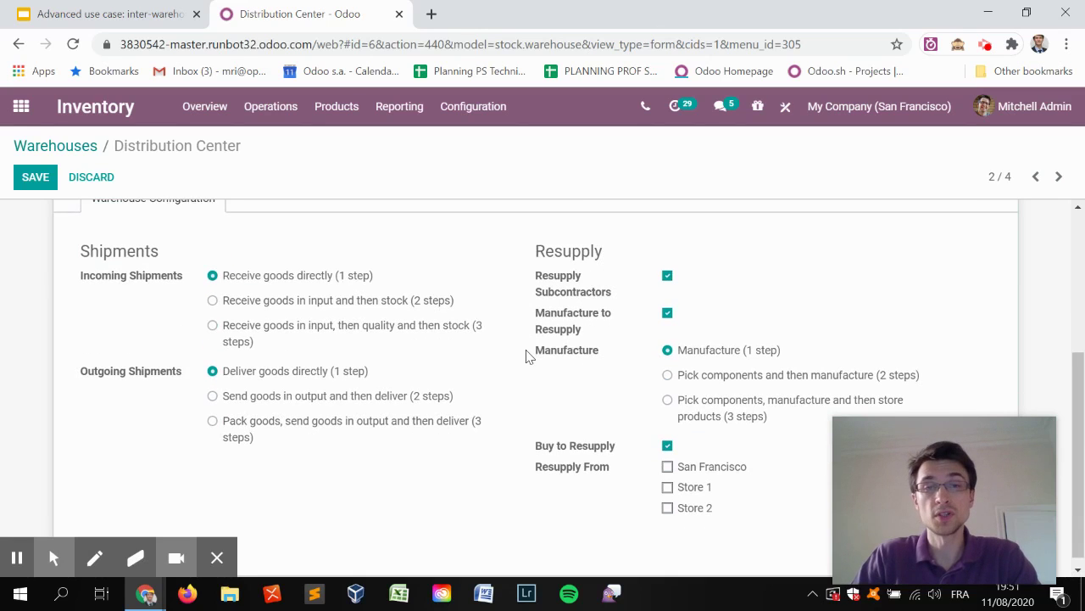
{"action": "left_click", "coordinate": [667, 277]}
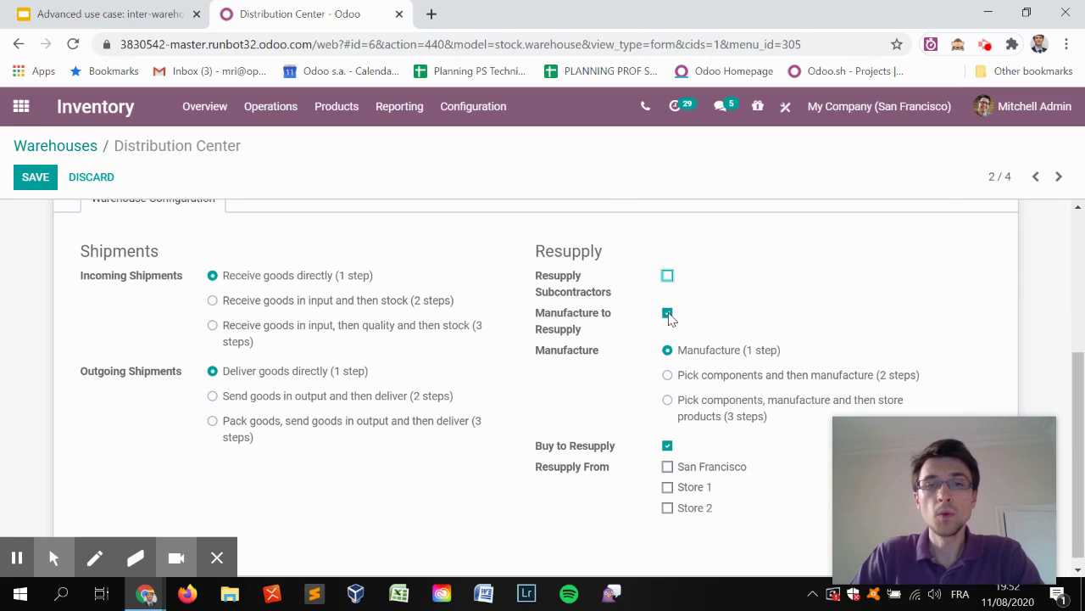
{"action": "left_click", "coordinate": [667, 313]}
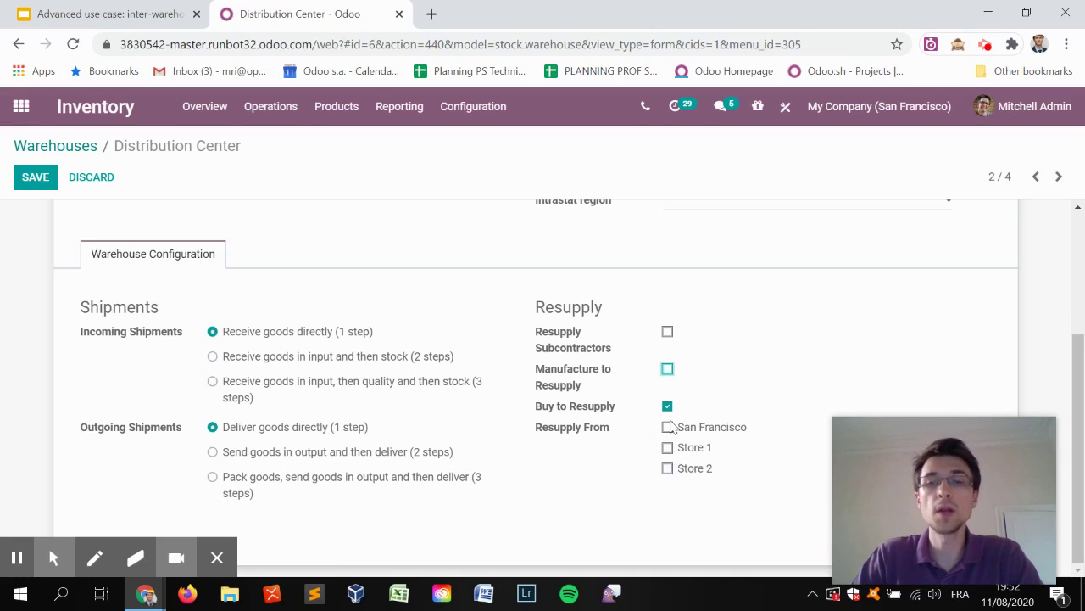
{"action": "left_click", "coordinate": [27, 178]}
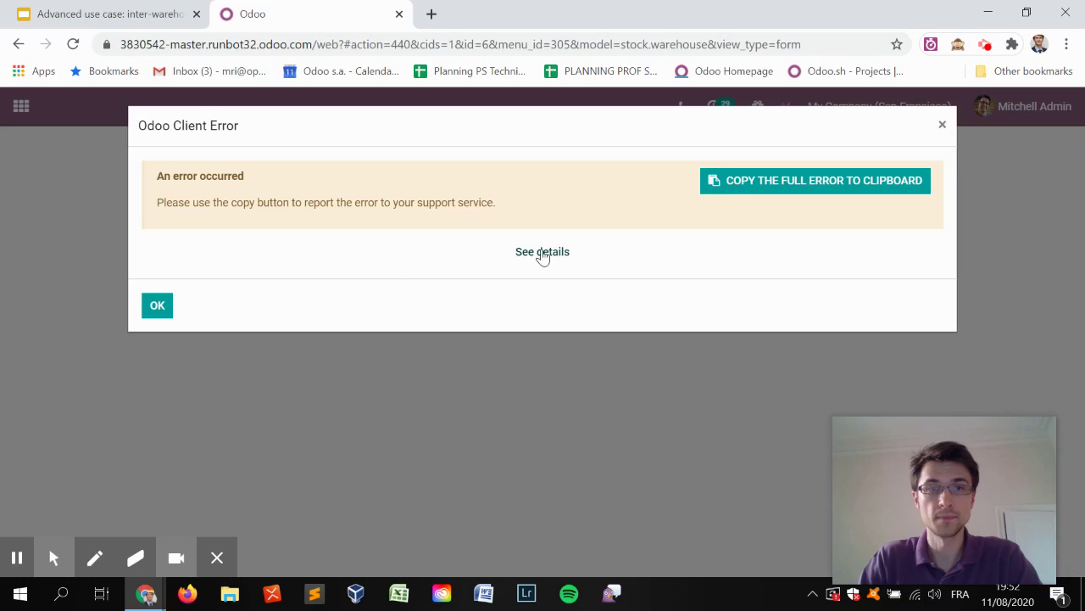
{"action": "left_click", "coordinate": [542, 252]}
{"action": "key", "text": "Escape"}
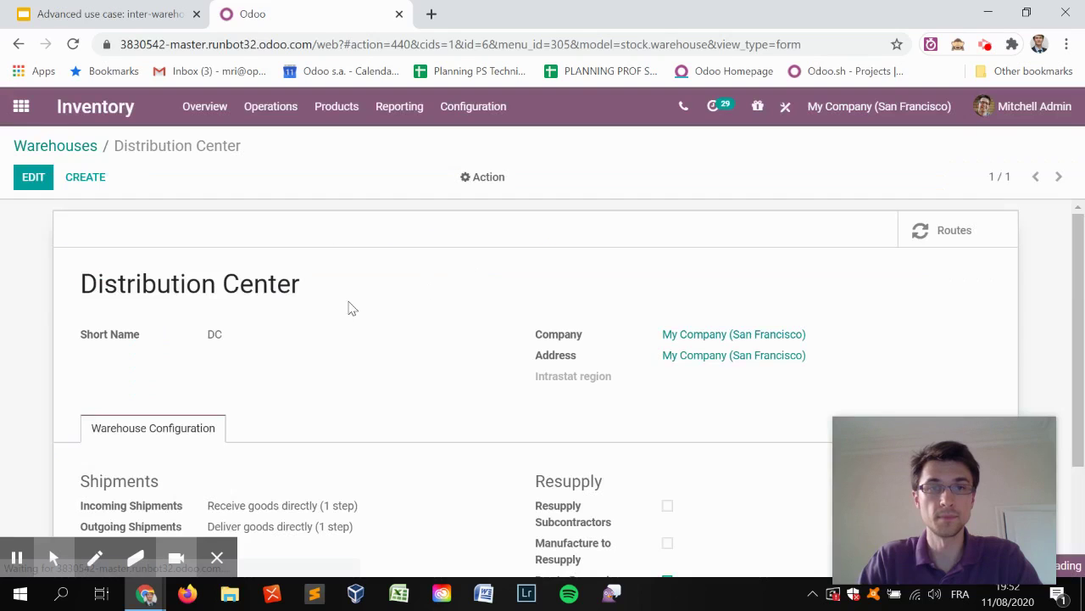
{"action": "left_click", "coordinate": [51, 146]}
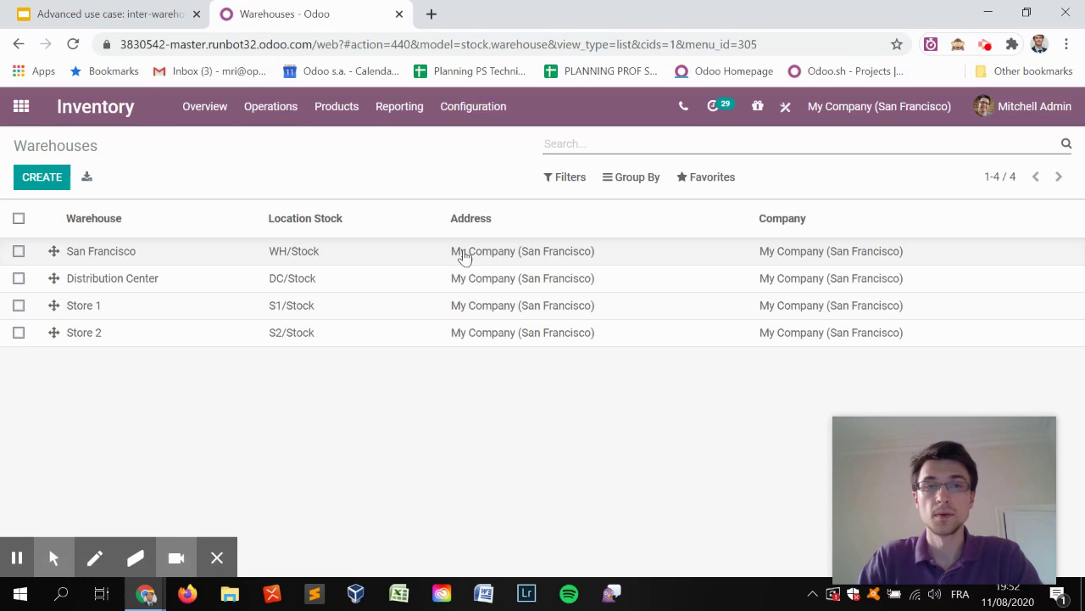
- Disable subcontractor, manufacture and buy resupply on the Store 1 warehouse, set it to resupply from Distribution Center, and save
{"action": "left_click", "coordinate": [189, 305]}
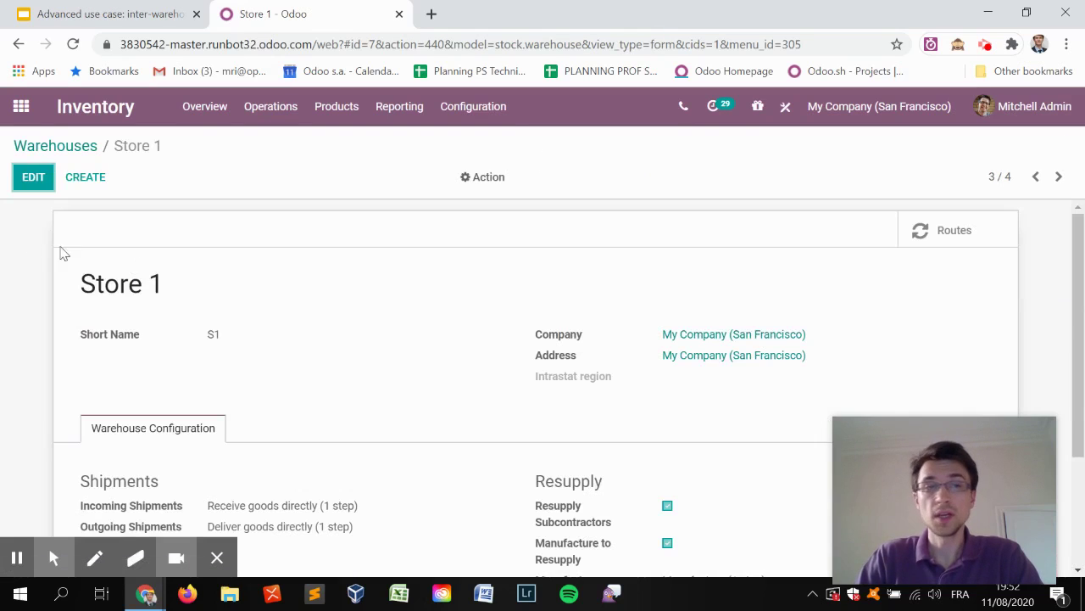
{"action": "scroll", "coordinate": [425, 296], "scroll_direction": "down", "scroll_amount": 1}
{"action": "left_click", "coordinate": [39, 182]}
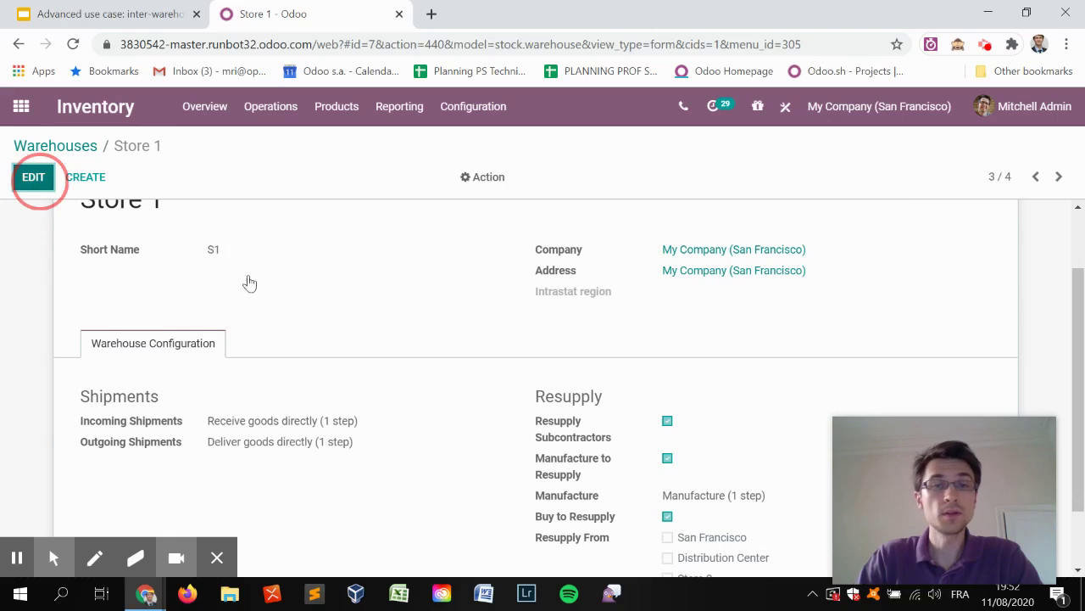
{"action": "scroll", "coordinate": [645, 310], "scroll_direction": "down", "scroll_amount": 2}
{"action": "left_click", "coordinate": [669, 276]}
{"action": "left_click", "coordinate": [668, 314]}
{"action": "left_click", "coordinate": [668, 406]}
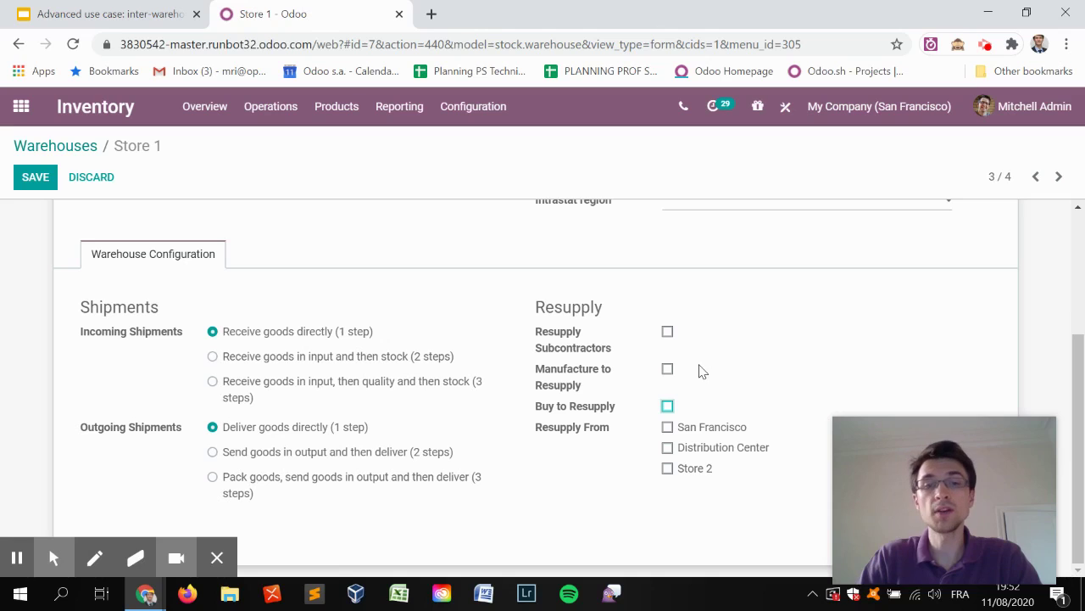
{"action": "left_click", "coordinate": [667, 447]}
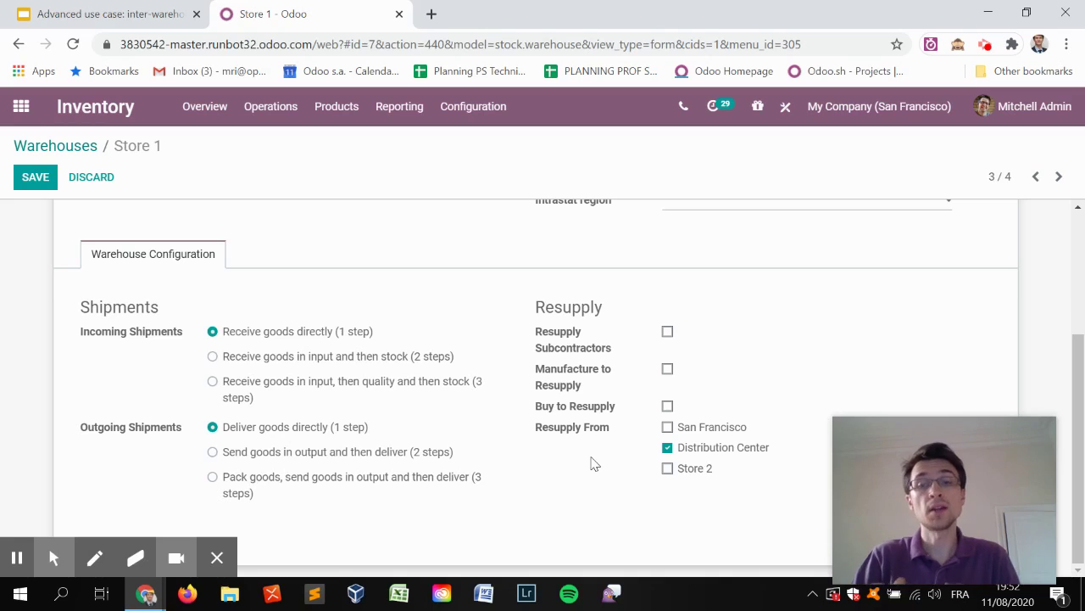
{"action": "left_click", "coordinate": [35, 182]}
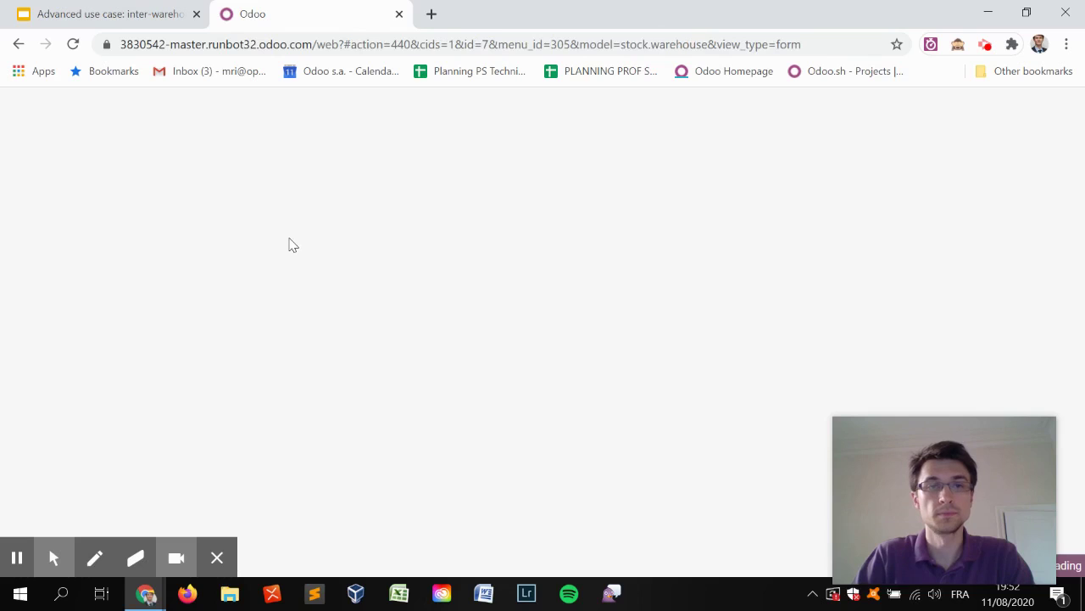
{"action": "left_click", "coordinate": [57, 150]}
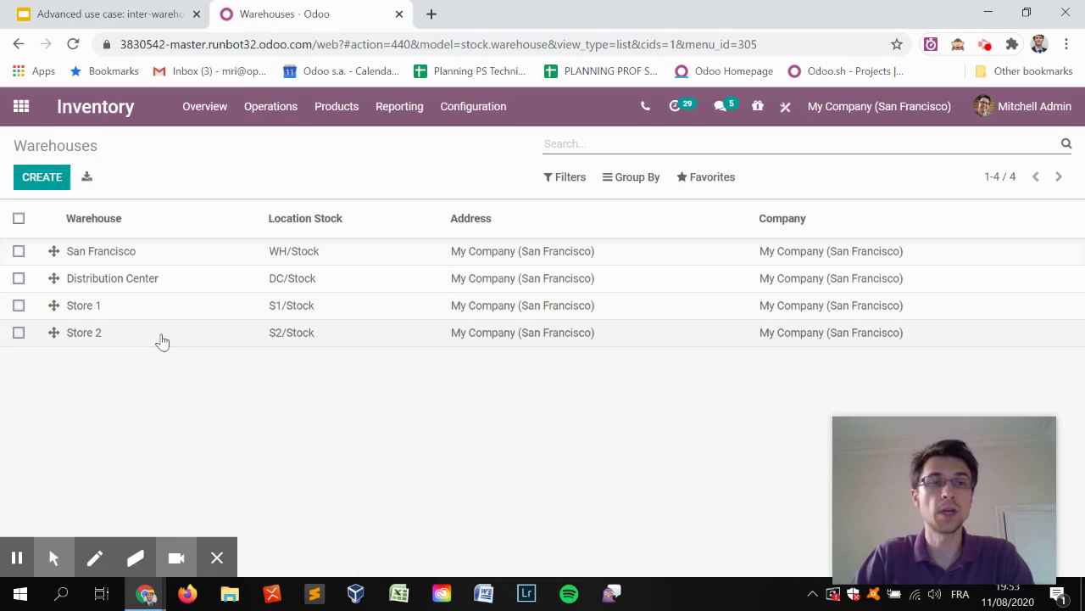
- Disable subcontractor, manufacture and buy resupply on the Store 2 warehouse, set it to resupply from Distribution Center, and save
{"action": "left_click", "coordinate": [161, 337]}
{"action": "left_click", "coordinate": [34, 180]}
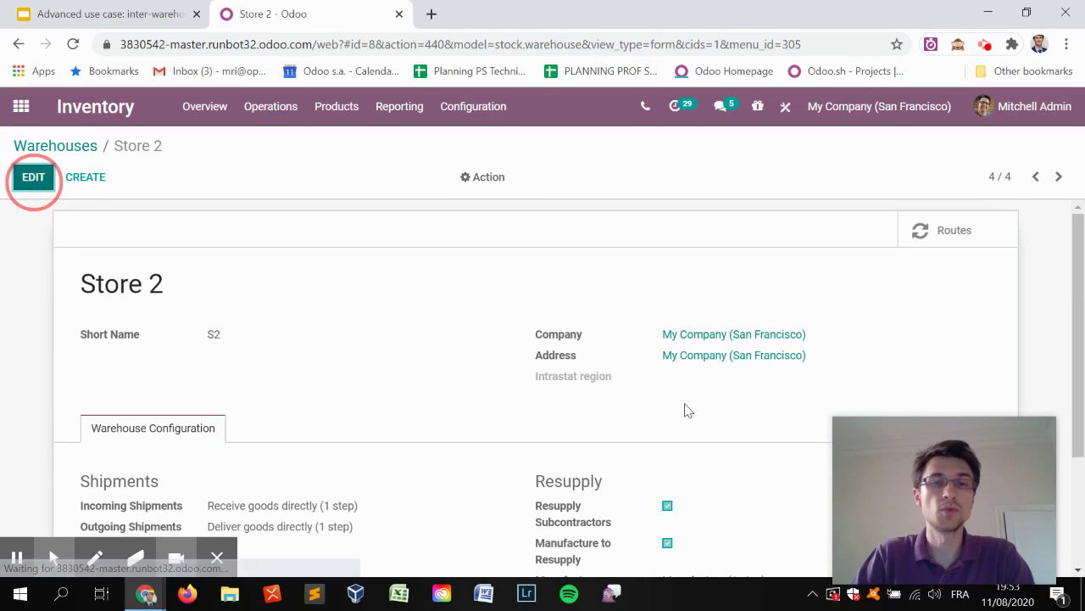
{"action": "scroll", "coordinate": [679, 381], "scroll_direction": "down", "scroll_amount": 2}
{"action": "left_click", "coordinate": [667, 360]}
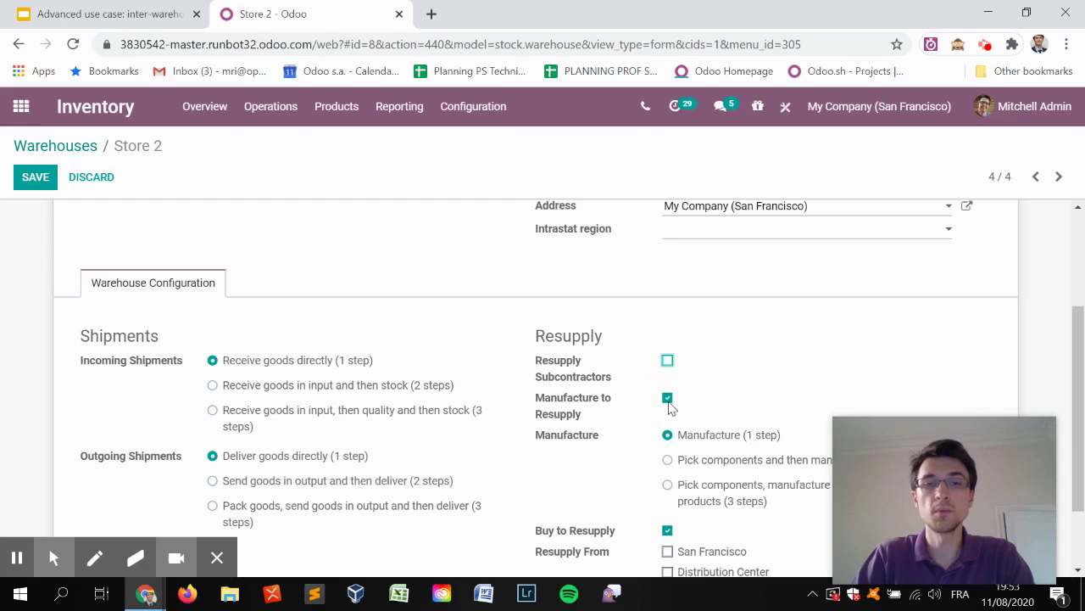
{"action": "left_click", "coordinate": [668, 397]}
{"action": "left_click", "coordinate": [668, 434]}
{"action": "left_click", "coordinate": [667, 476]}
{"action": "left_click", "coordinate": [34, 182]}
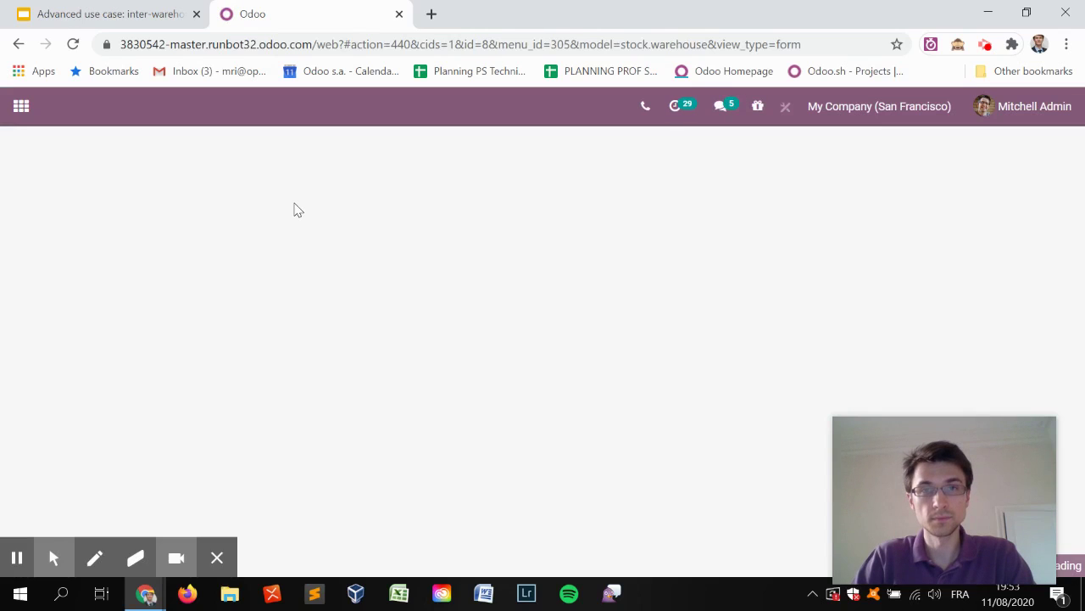
{"action": "left_click", "coordinate": [56, 145]}
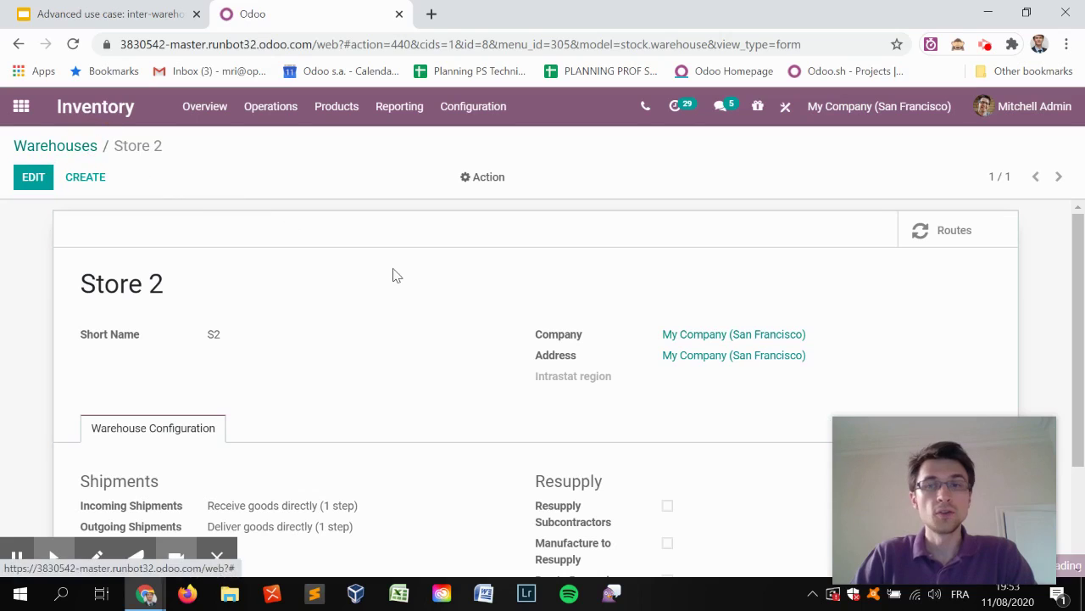
- Review the list of routes and examine the rules of the Buy route
{"action": "left_click", "coordinate": [460, 111]}
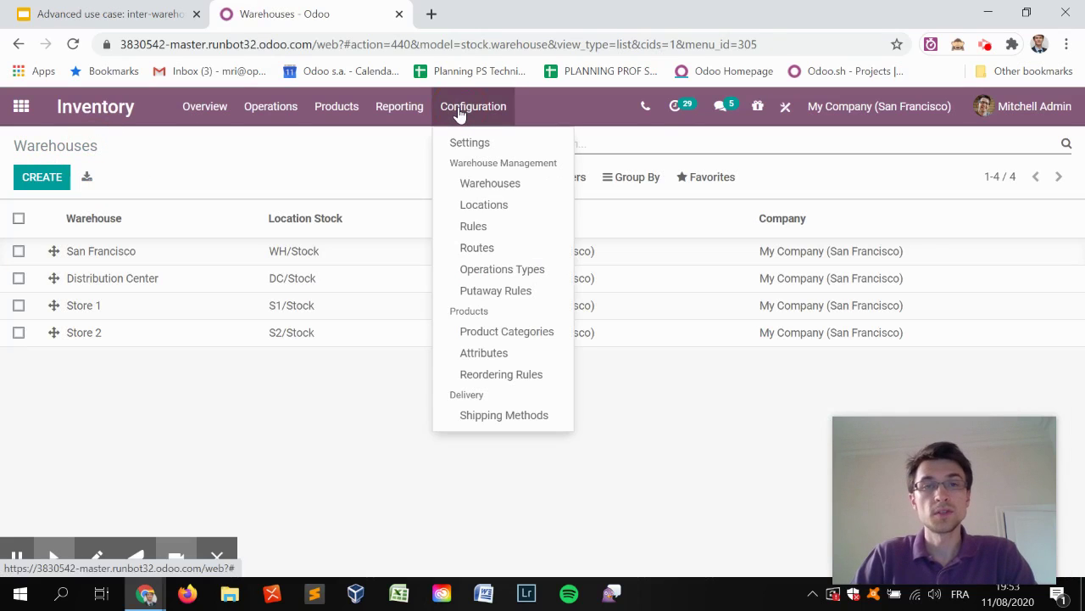
{"action": "left_click", "coordinate": [477, 247]}
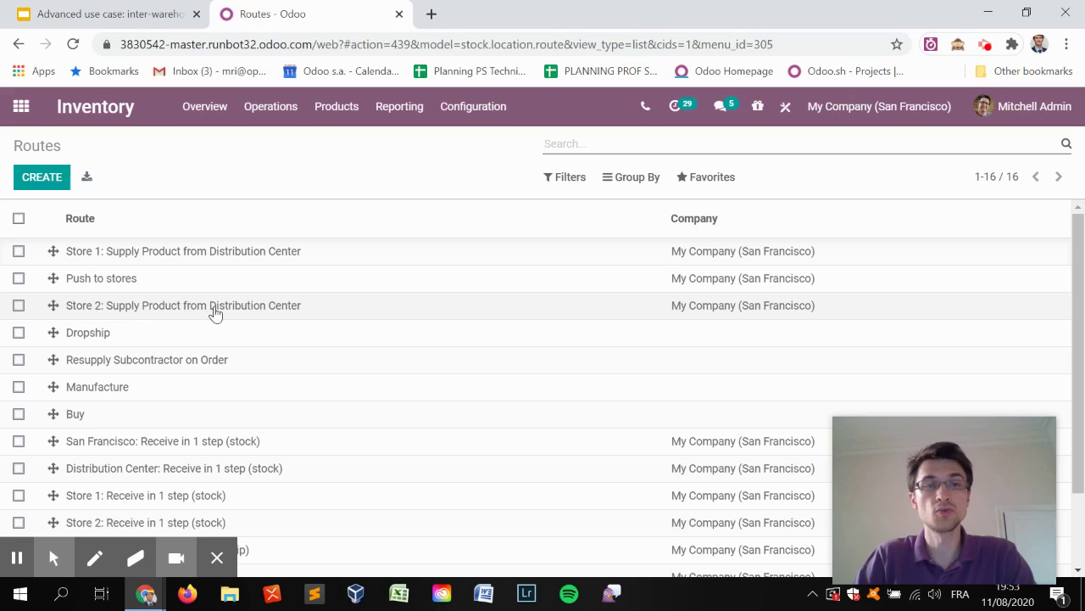
{"action": "left_click", "coordinate": [172, 413]}
{"action": "scroll", "coordinate": [390, 467], "scroll_direction": "down", "scroll_amount": 2}
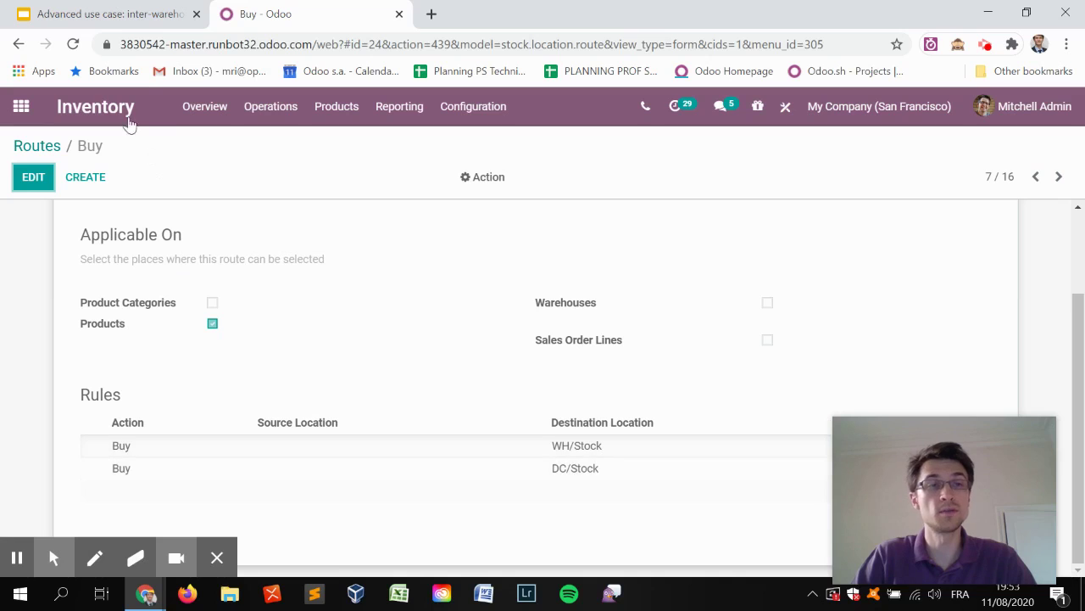
{"action": "left_click", "coordinate": [52, 146]}
- In the Store 1 supply route, set the operation type of the DC/Stock pull rule to Distribution Center: Inter WH Operation
{"action": "left_click", "coordinate": [185, 254]}
{"action": "scroll", "coordinate": [395, 310], "scroll_direction": "up", "scroll_amount": 2}
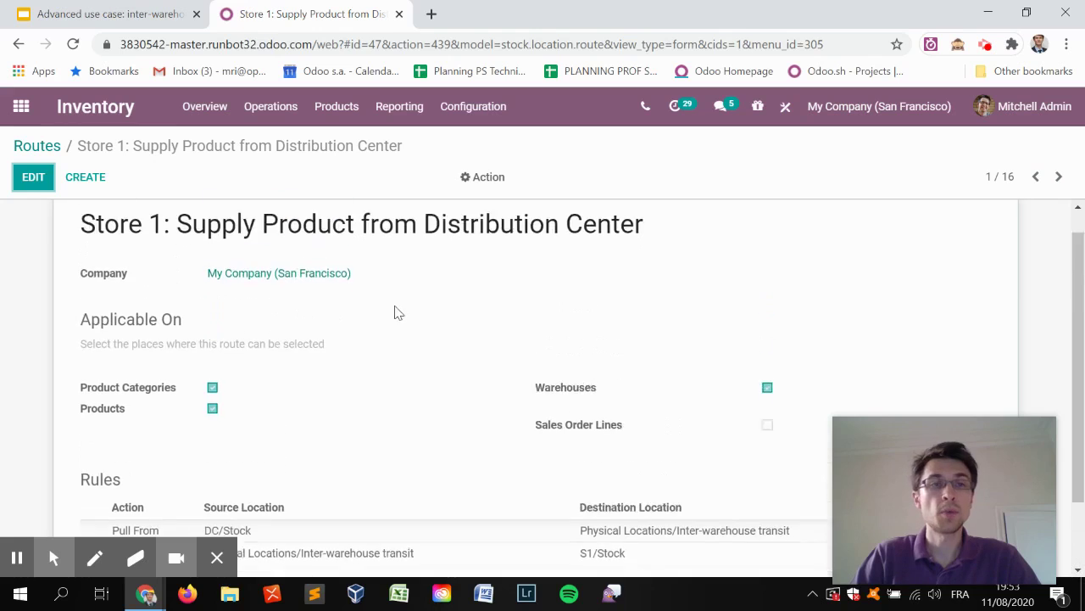
{"action": "scroll", "coordinate": [251, 294], "scroll_direction": "down", "scroll_amount": 2}
{"action": "left_click", "coordinate": [34, 179]}
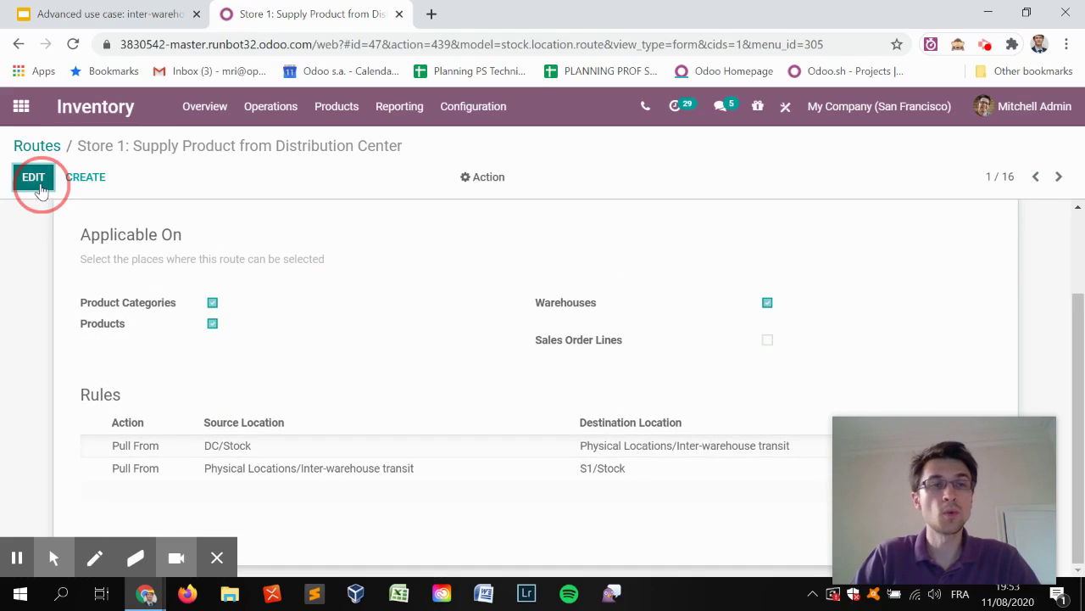
{"action": "scroll", "coordinate": [424, 313], "scroll_direction": "down", "scroll_amount": 3}
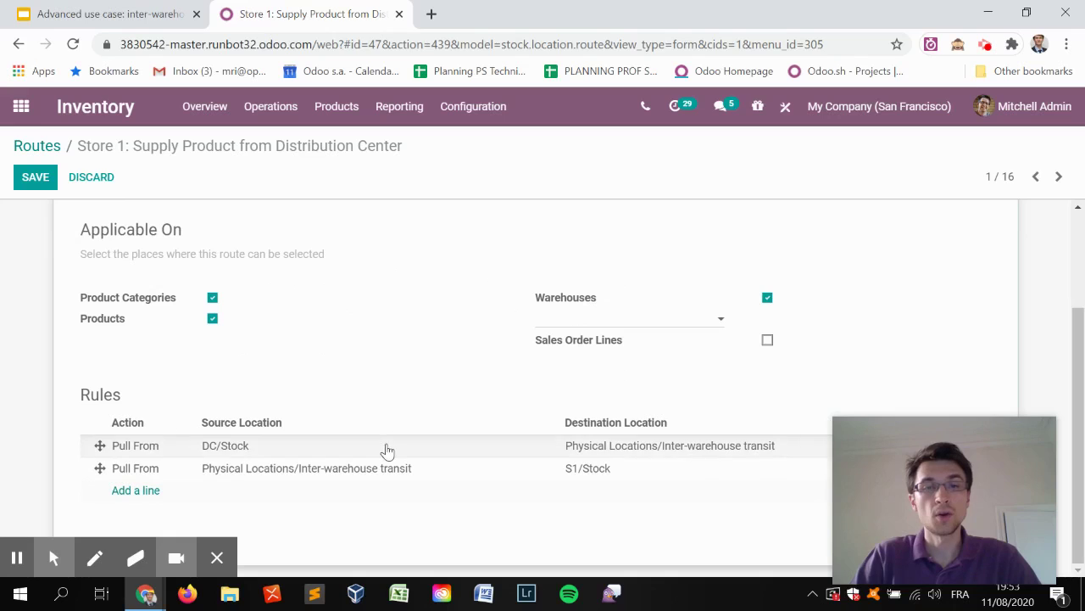
{"action": "left_click", "coordinate": [390, 445]}
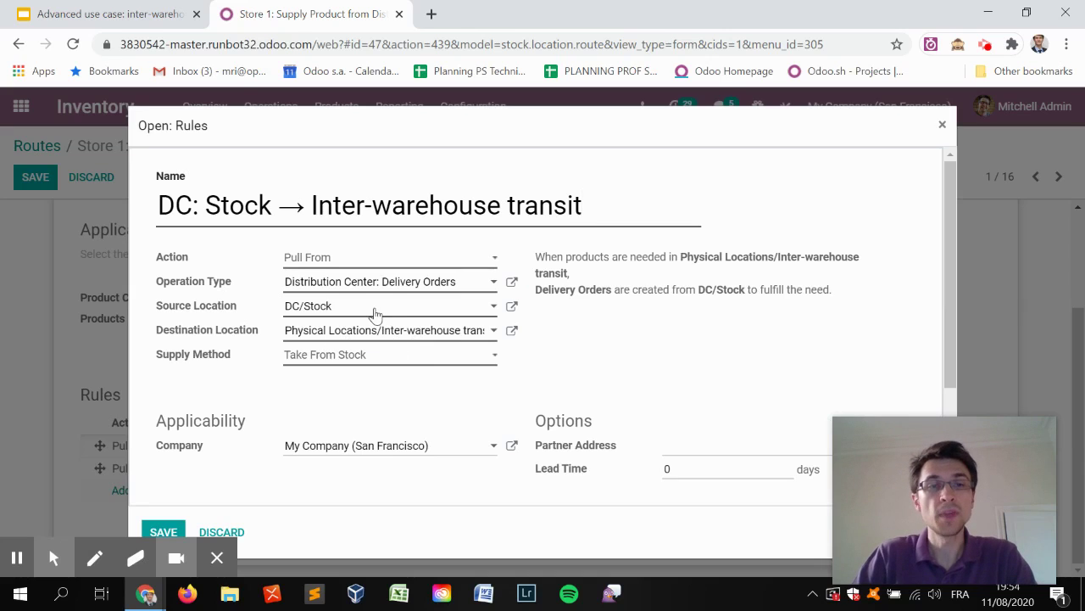
{"action": "left_click", "coordinate": [472, 285]}
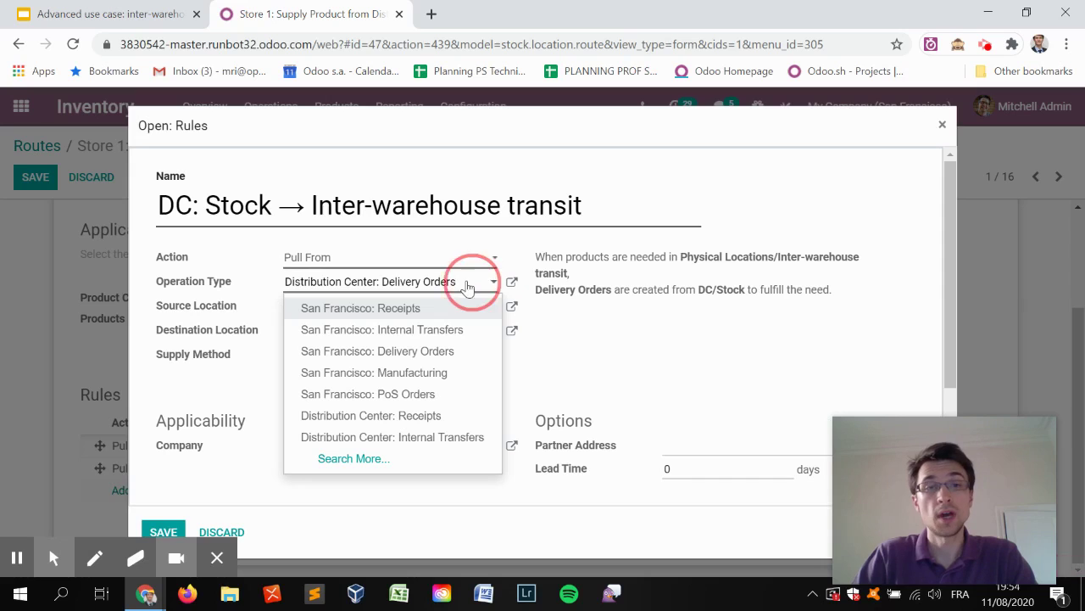
{"action": "left_click", "coordinate": [217, 283]}
{"action": "type", "text": "inter"}
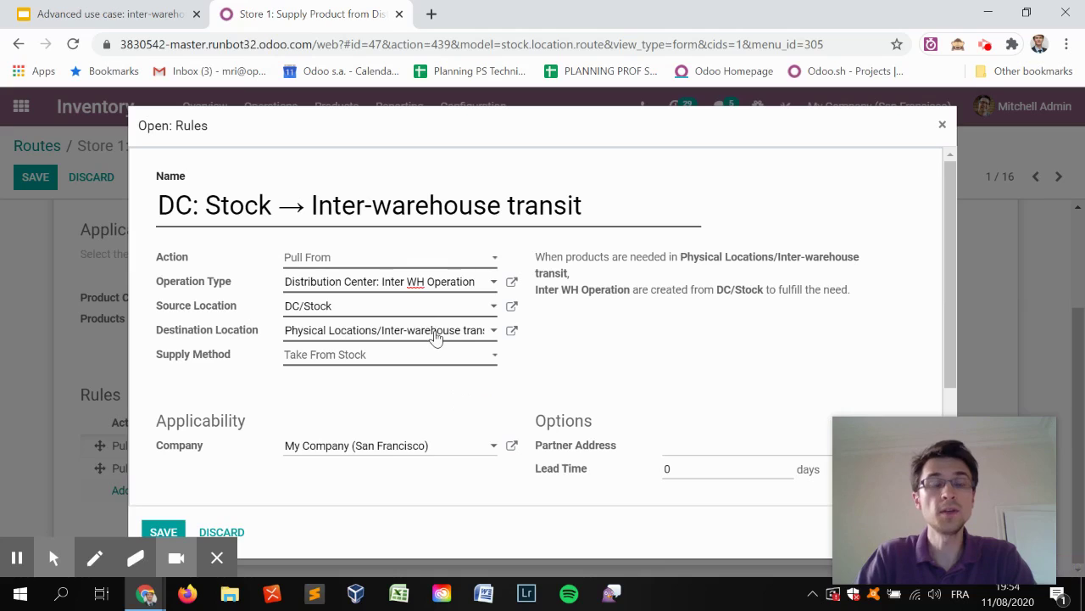
- Set the rule's destination location to Physical Locations/Inter-warehouse transit/Transit to Store 1 and save the rule
{"action": "left_click", "coordinate": [435, 332]}
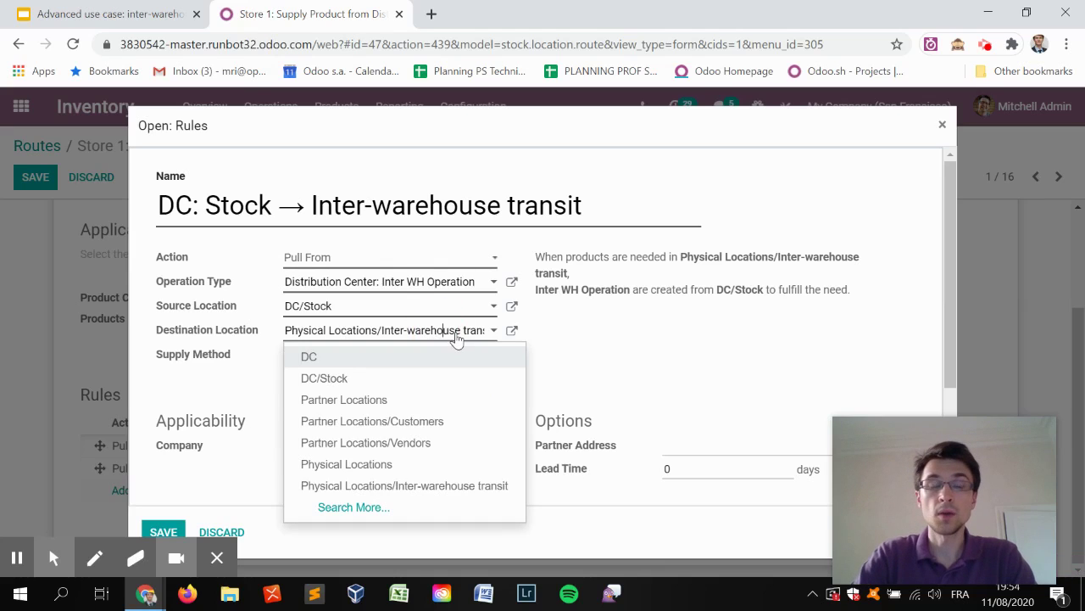
{"action": "type", "text": "/transi"}
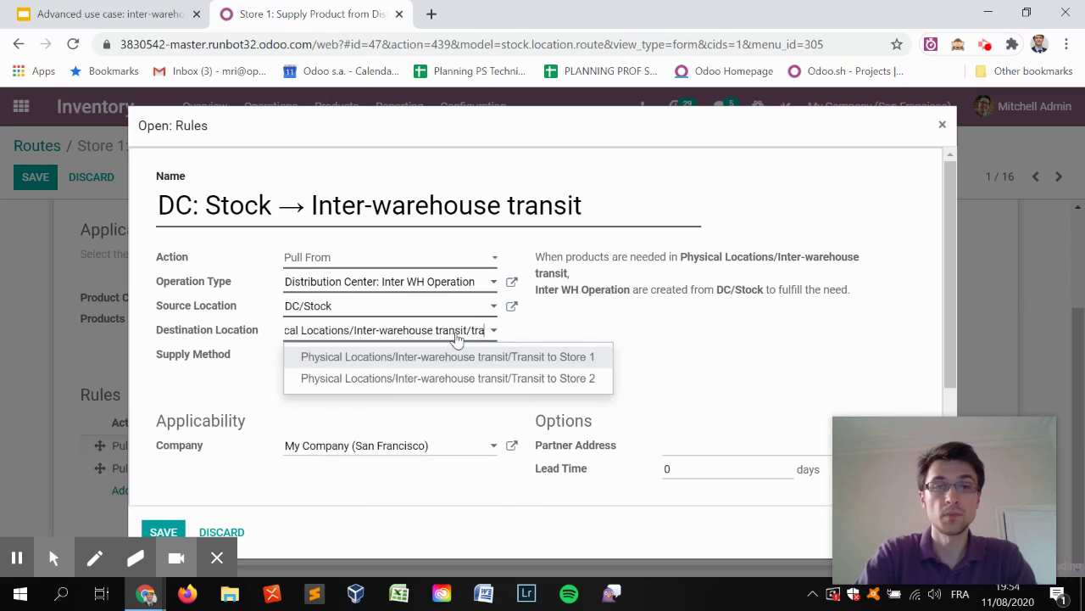
{"action": "left_click", "coordinate": [478, 356]}
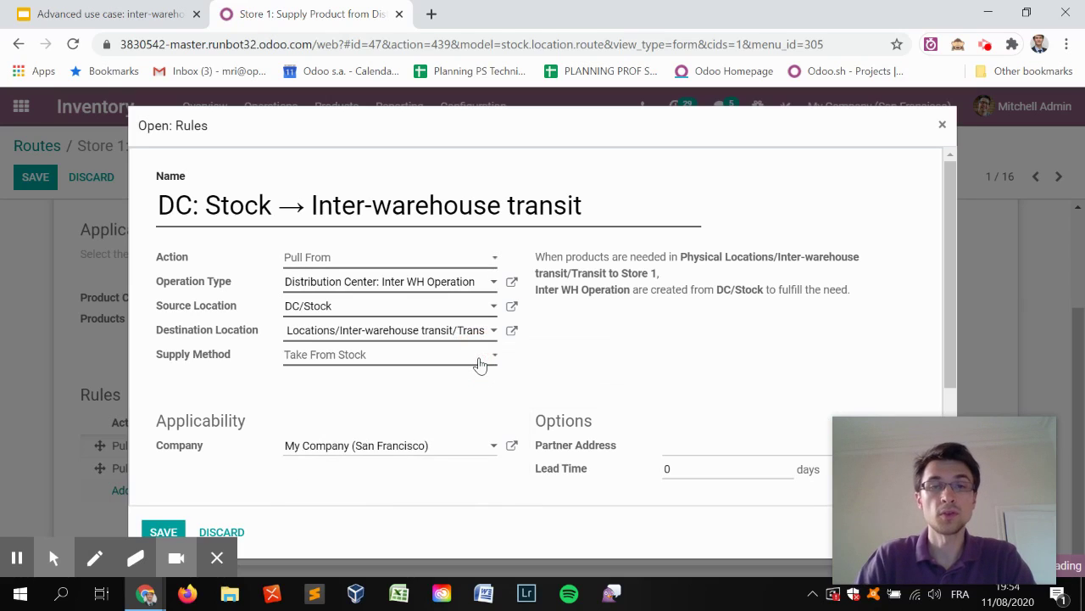
{"action": "left_click", "coordinate": [164, 530]}
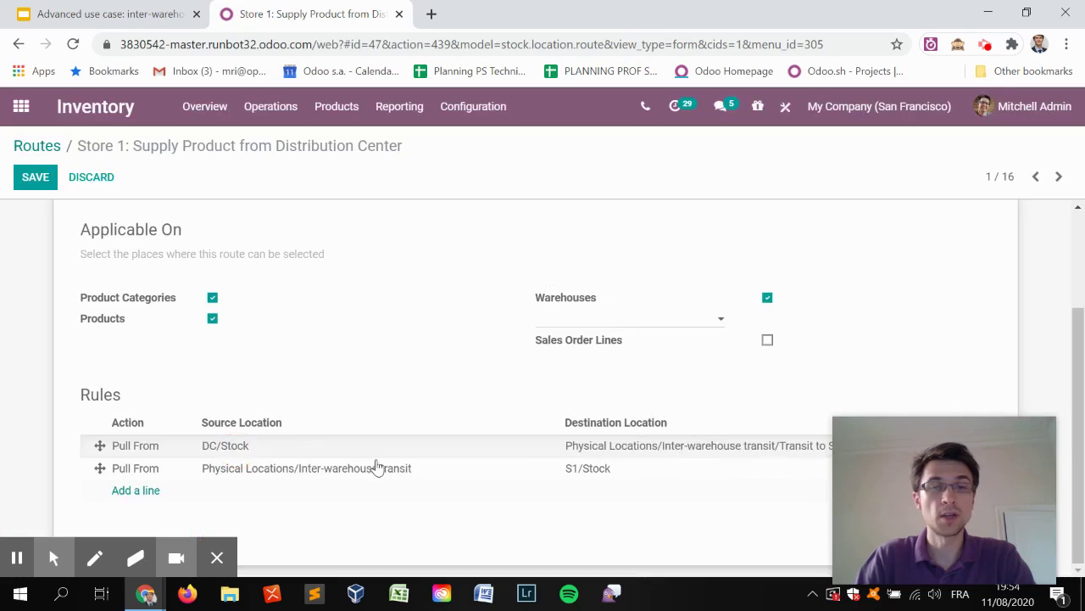
- Set the source of the rule supplying S1/Stock to Inter-warehouse transit/Transit to Store 1, save the rule and route, and return to the route list
{"action": "left_click", "coordinate": [383, 467]}
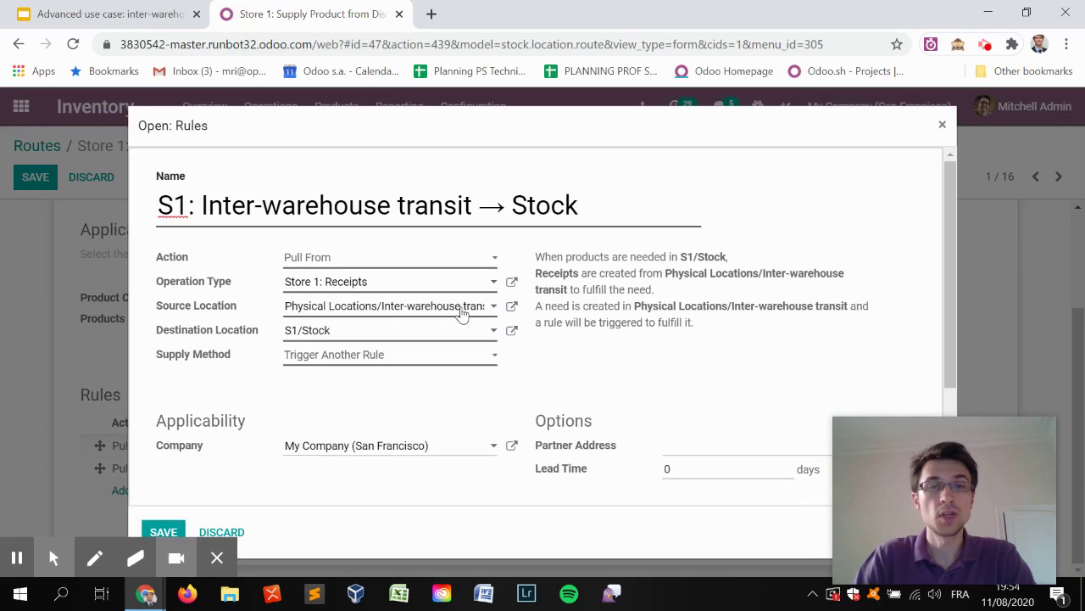
{"action": "left_click", "coordinate": [463, 307]}
{"action": "key", "text": "Right"}
{"action": "key", "text": "Right"}
{"action": "key", "text": "Right"}
{"action": "key", "text": "Right"}
{"action": "key", "text": "Right"}
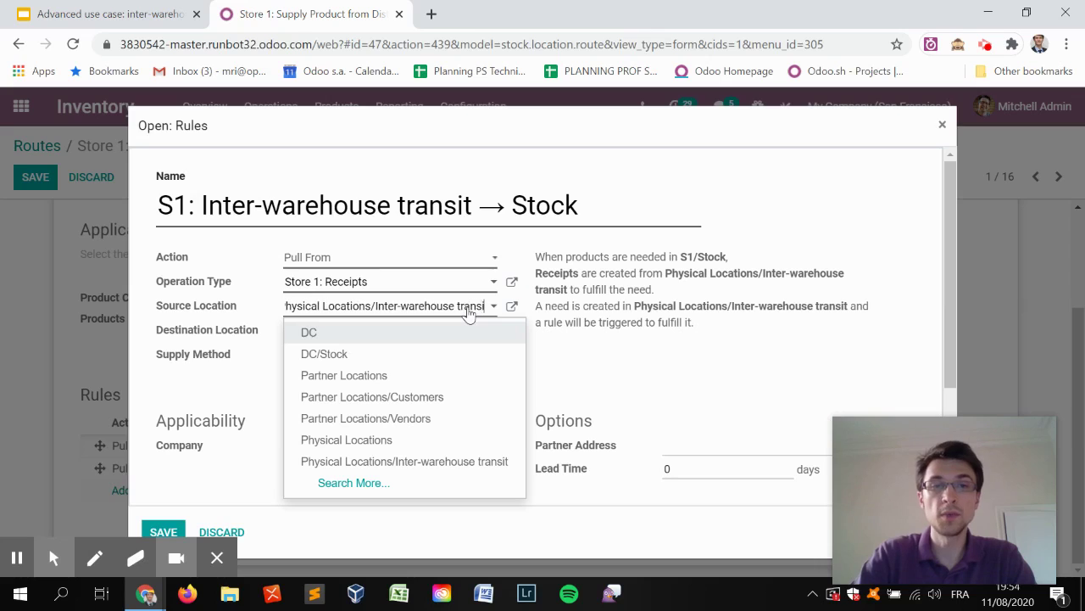
{"action": "type", "text": "/transit"}
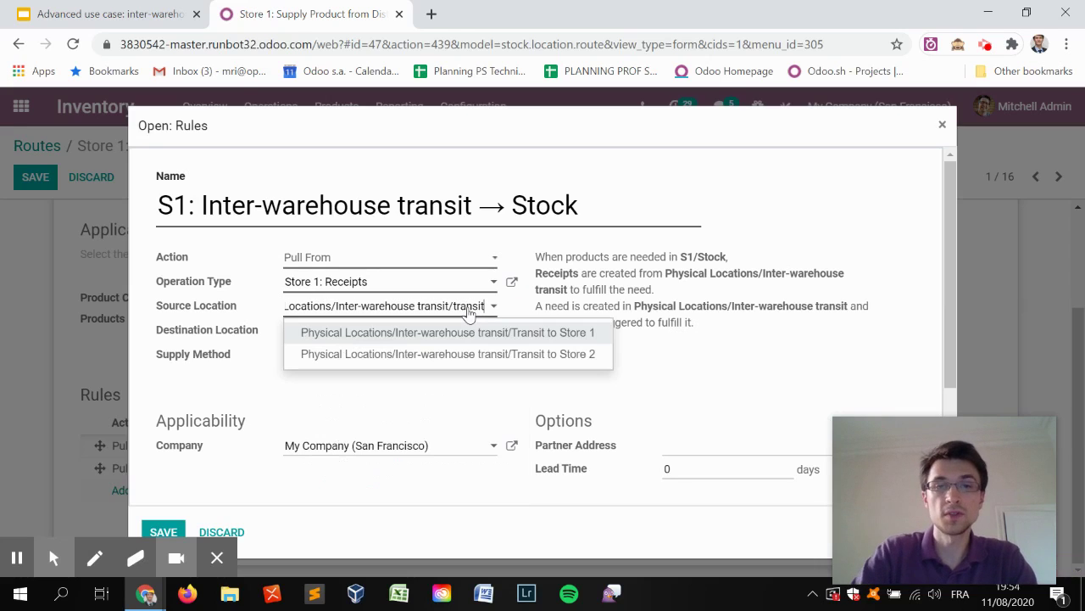
{"action": "key", "text": "Return"}
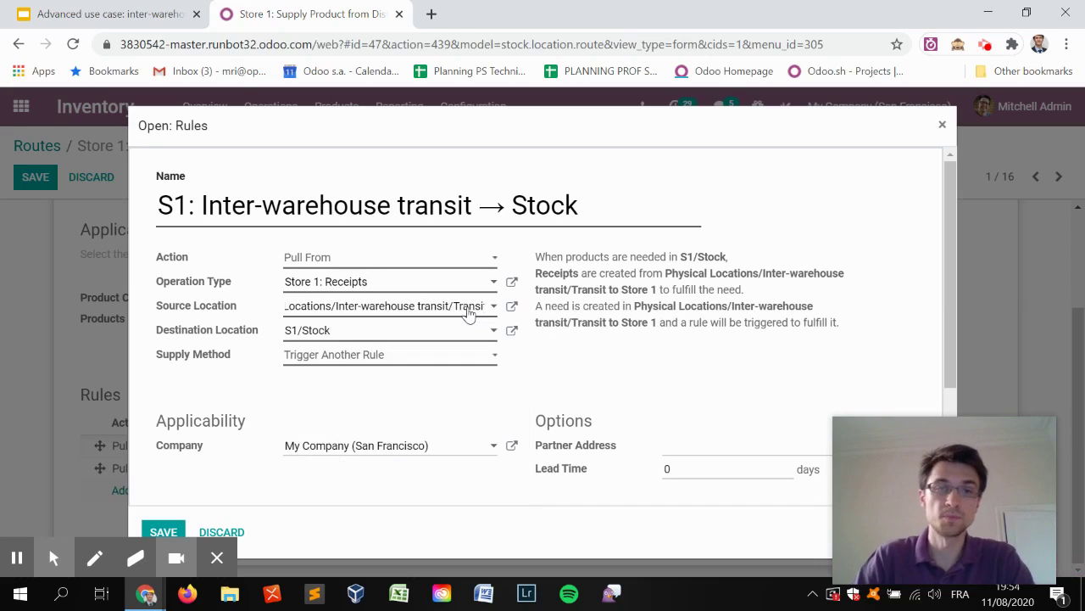
{"action": "left_click", "coordinate": [163, 531]}
{"action": "left_click", "coordinate": [33, 179]}
{"action": "left_click", "coordinate": [41, 149]}
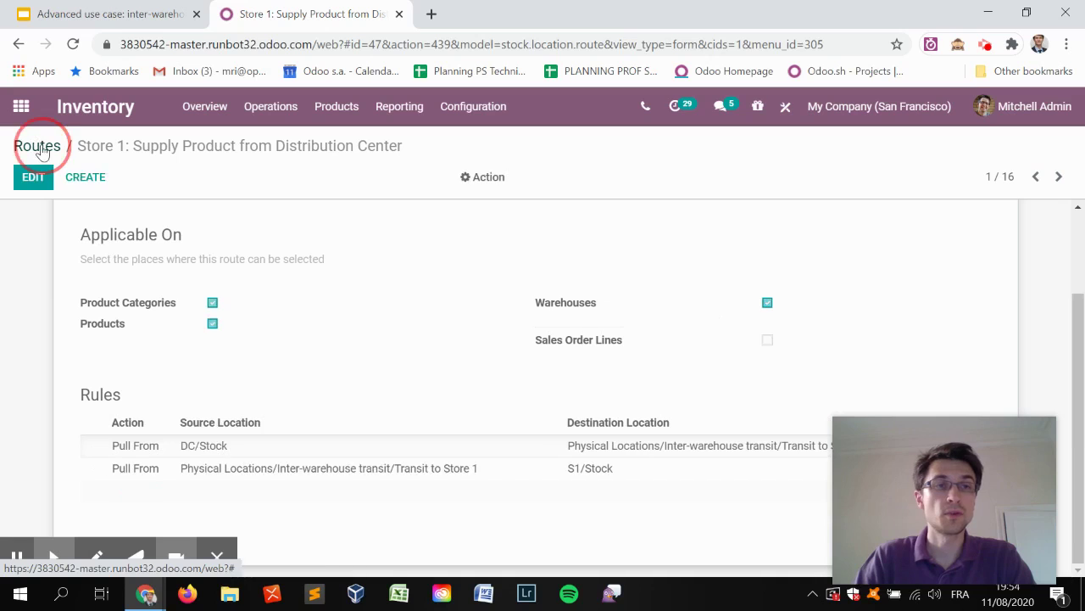
- In the Store 2 supply route, set the operation type of the DC/Stock pull rule to Distribution Center: Inter WH Operation
{"action": "left_click", "coordinate": [201, 305]}
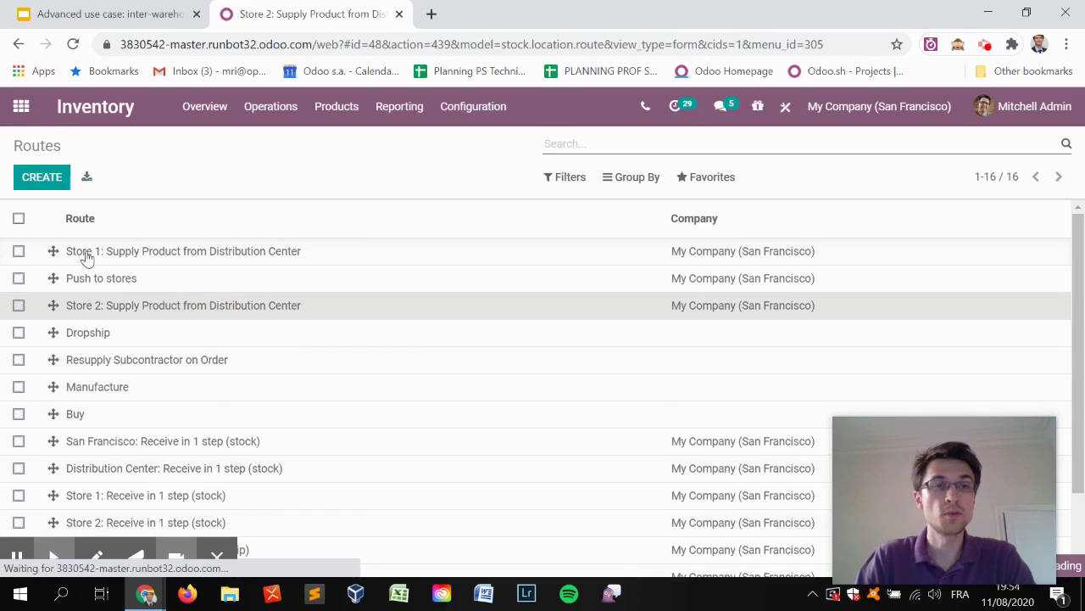
{"action": "left_click", "coordinate": [34, 177]}
{"action": "scroll", "coordinate": [425, 468], "scroll_direction": "down", "scroll_amount": 2}
{"action": "left_click", "coordinate": [395, 444]}
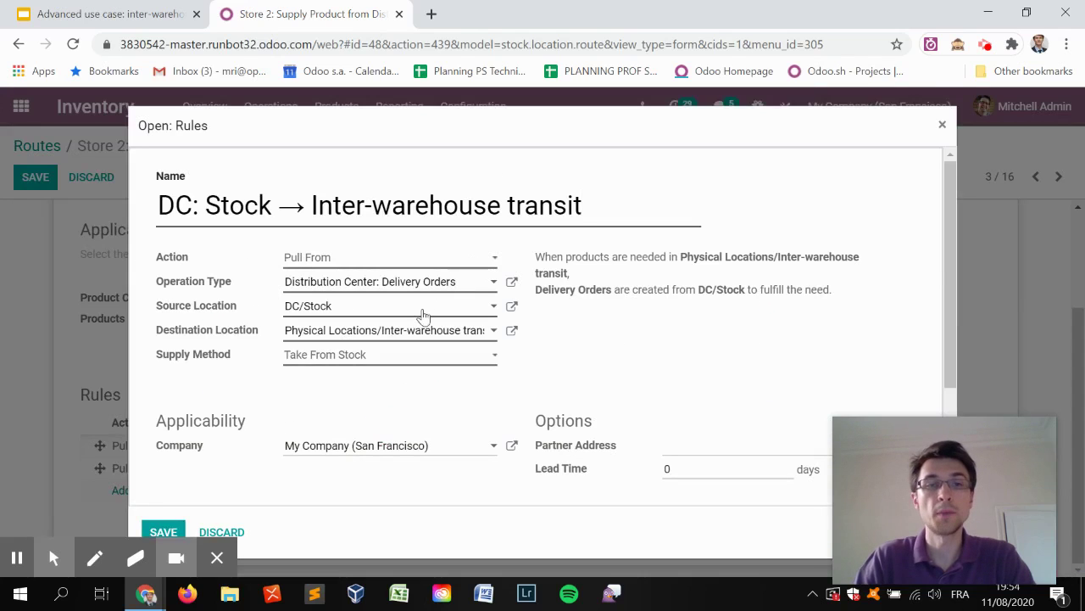
{"action": "left_click_drag", "start_coordinate": [460, 282], "coordinate": [193, 269]}
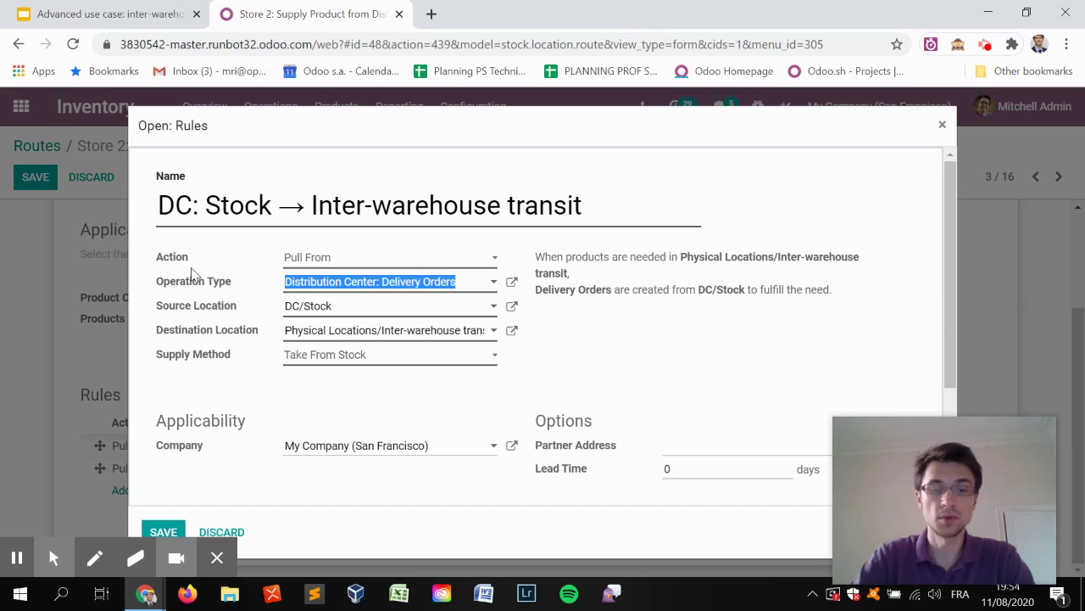
{"action": "type", "text": "inter"}
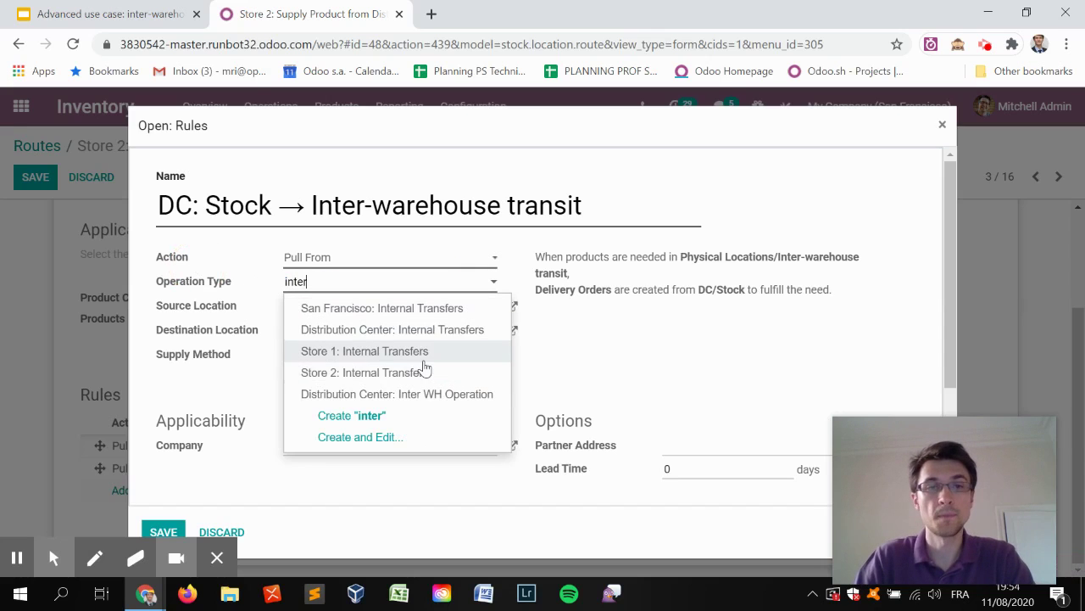
{"action": "left_click", "coordinate": [432, 395]}
- Set the rule's destination location to Physical Locations/Inter-warehouse transit/Transit to Store 2 and save the rule
{"action": "left_click", "coordinate": [479, 336]}
{"action": "left_click_drag", "start_coordinate": [481, 337], "coordinate": [545, 347]}
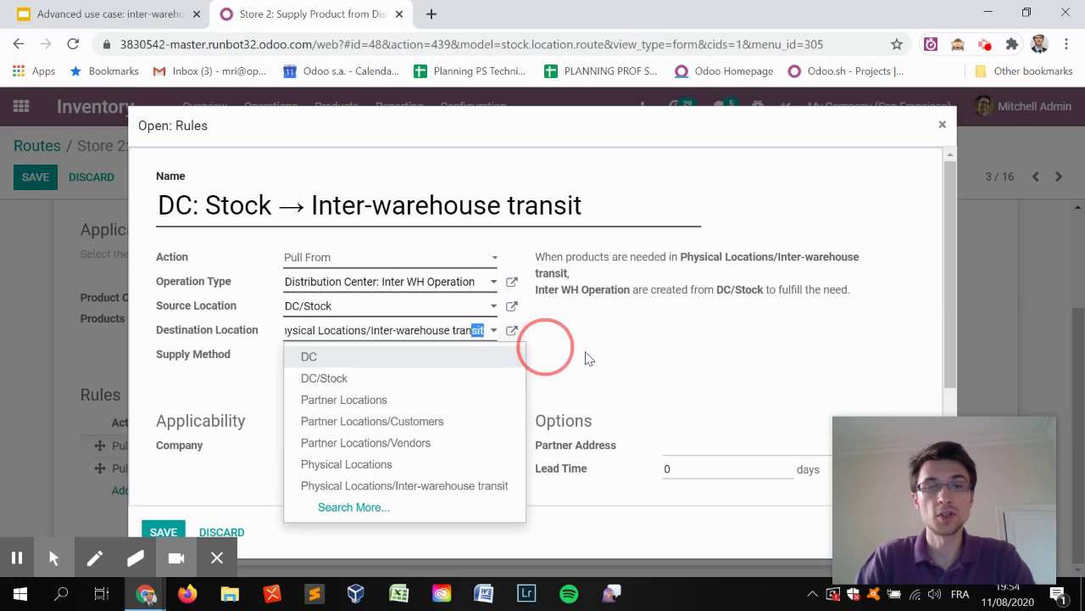
{"action": "left_click", "coordinate": [482, 337]}
{"action": "type", "text": "/transit"}
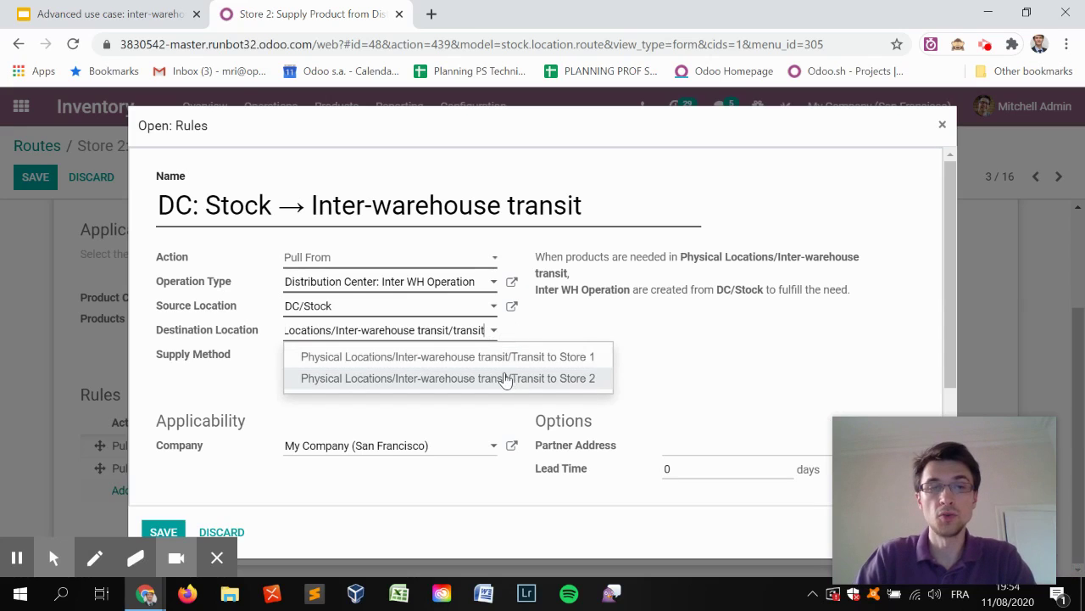
{"action": "left_click", "coordinate": [502, 378]}
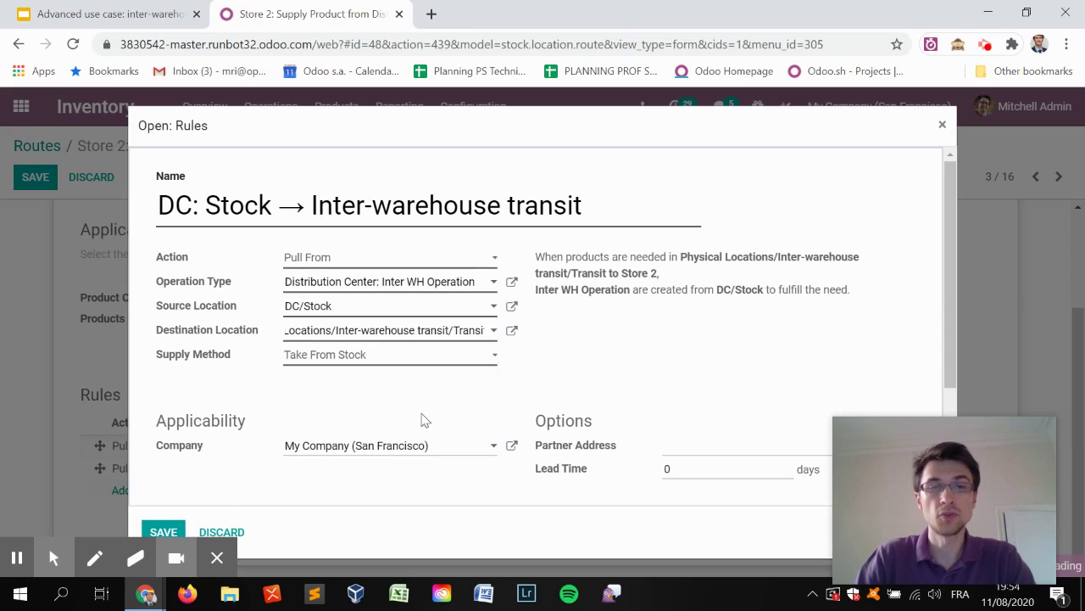
{"action": "left_click", "coordinate": [390, 528]}
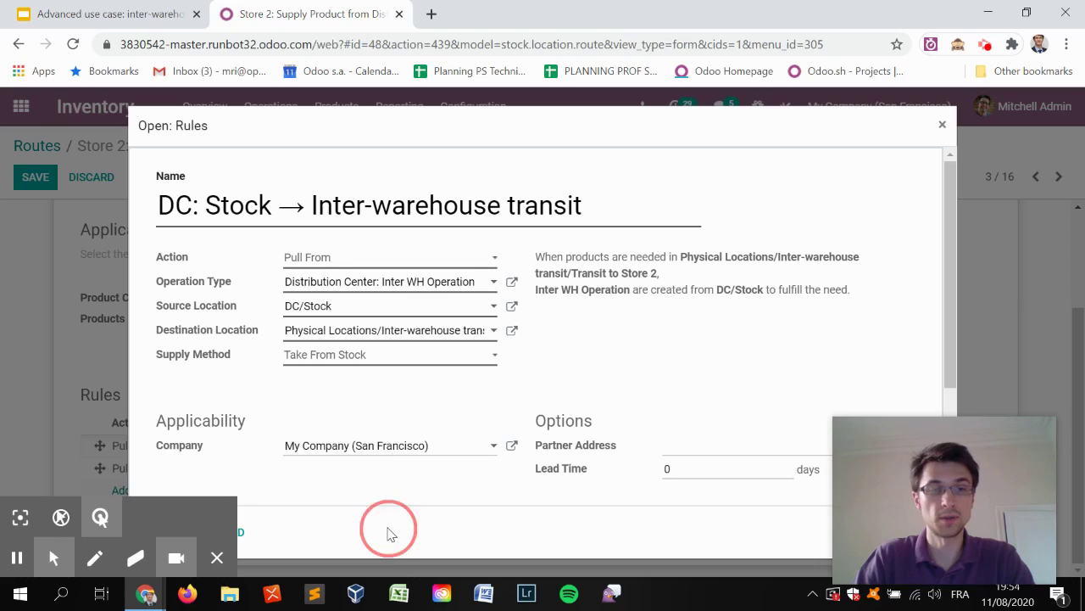
{"action": "left_click", "coordinate": [156, 530]}
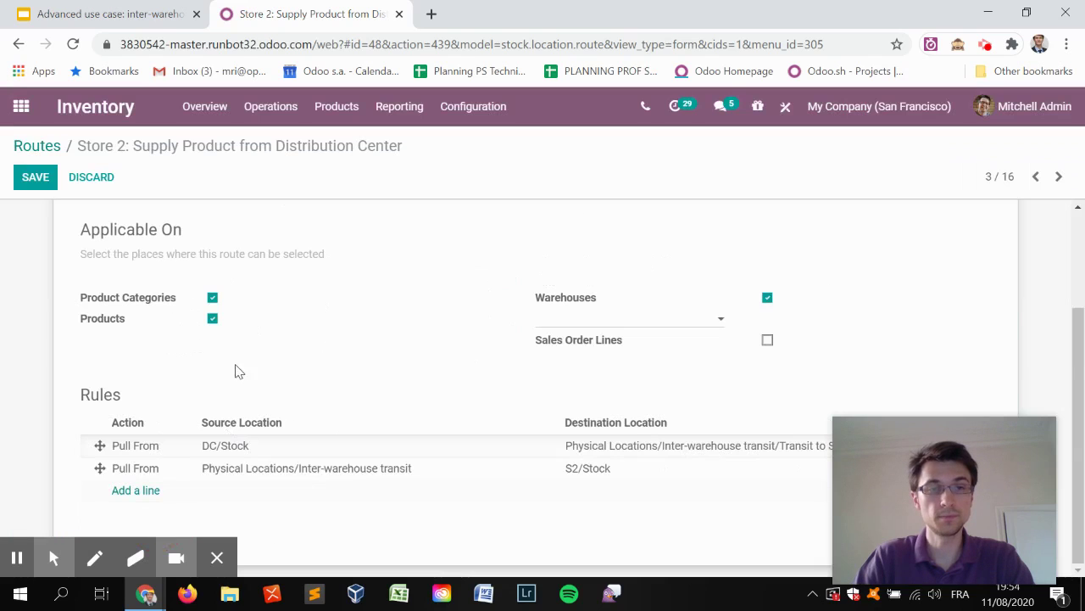
- Set the source of the rule supplying S2/Stock to Inter-warehouse transit/Transit to Store 2, save the rule and route, and return to the route list
{"action": "left_click", "coordinate": [249, 473]}
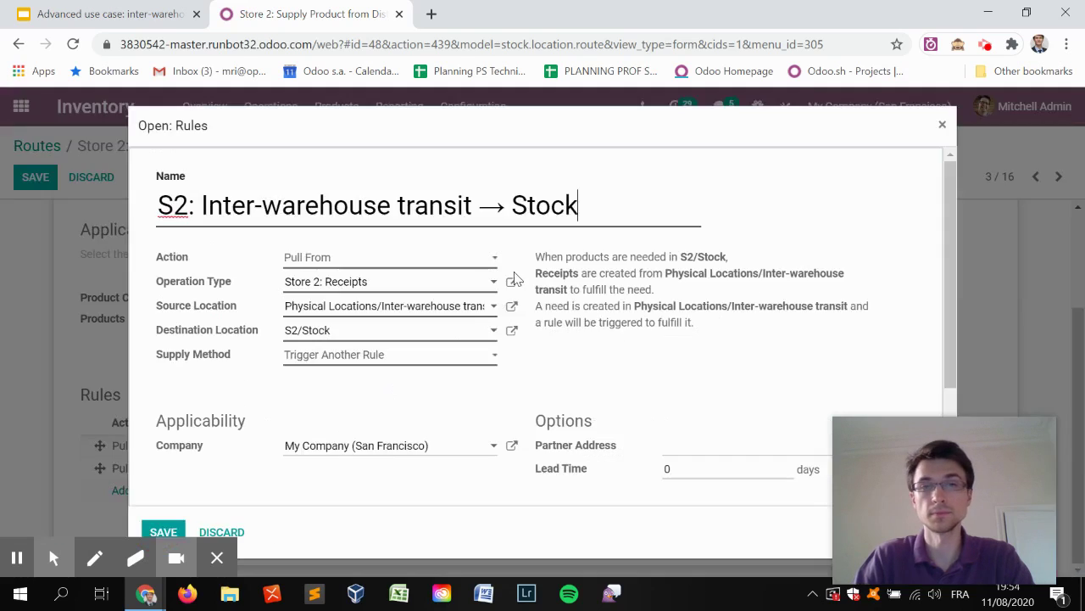
{"action": "left_click", "coordinate": [444, 308]}
{"action": "left_click", "coordinate": [481, 312]}
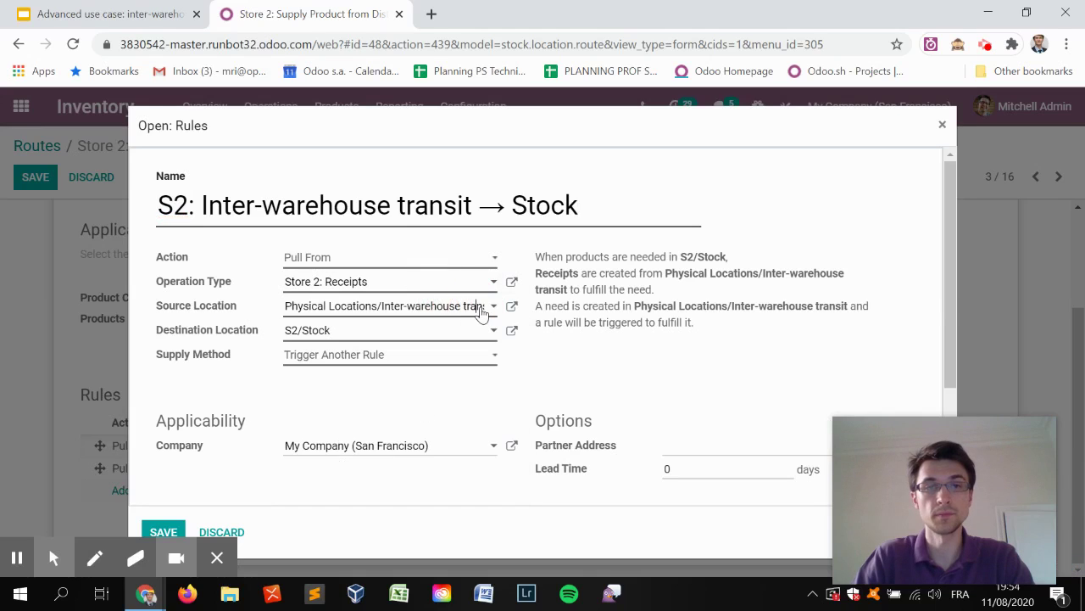
{"action": "type", "text": "/"}
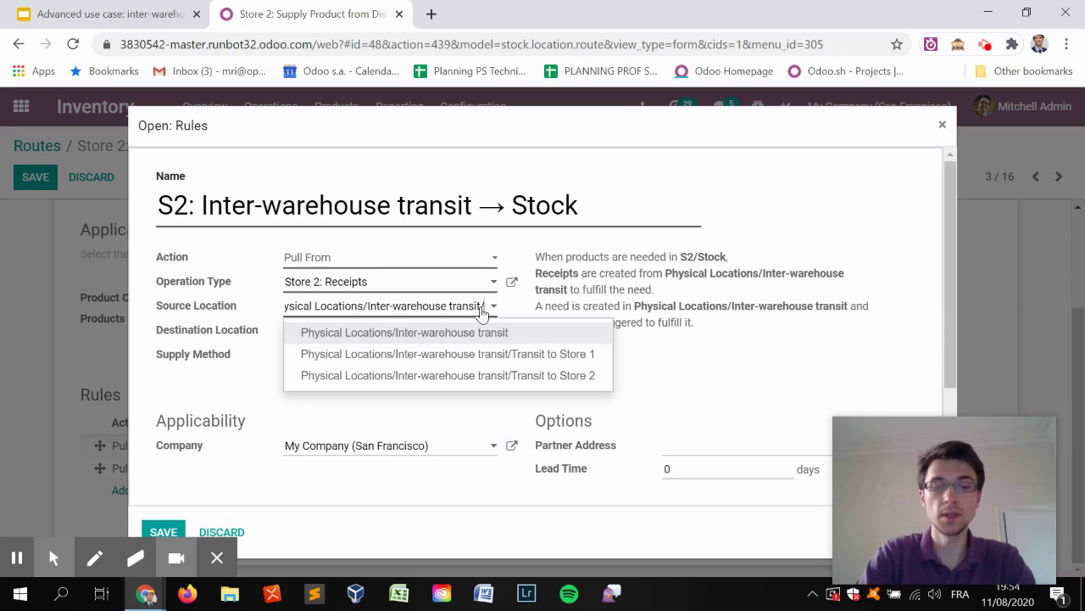
{"action": "type", "text": "transit"}
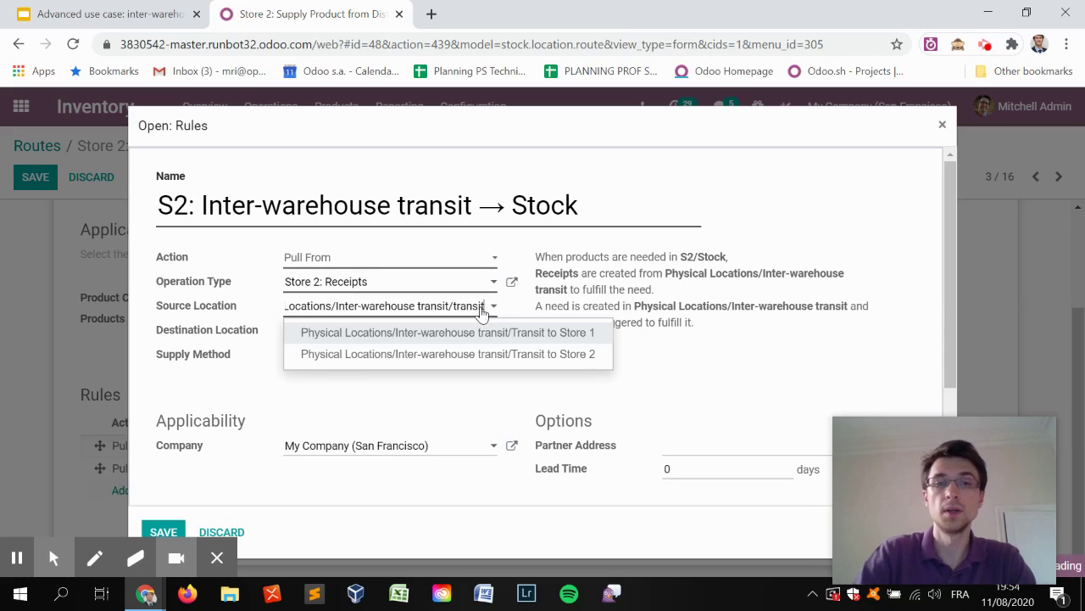
{"action": "left_click", "coordinate": [516, 354]}
{"action": "left_click", "coordinate": [169, 530]}
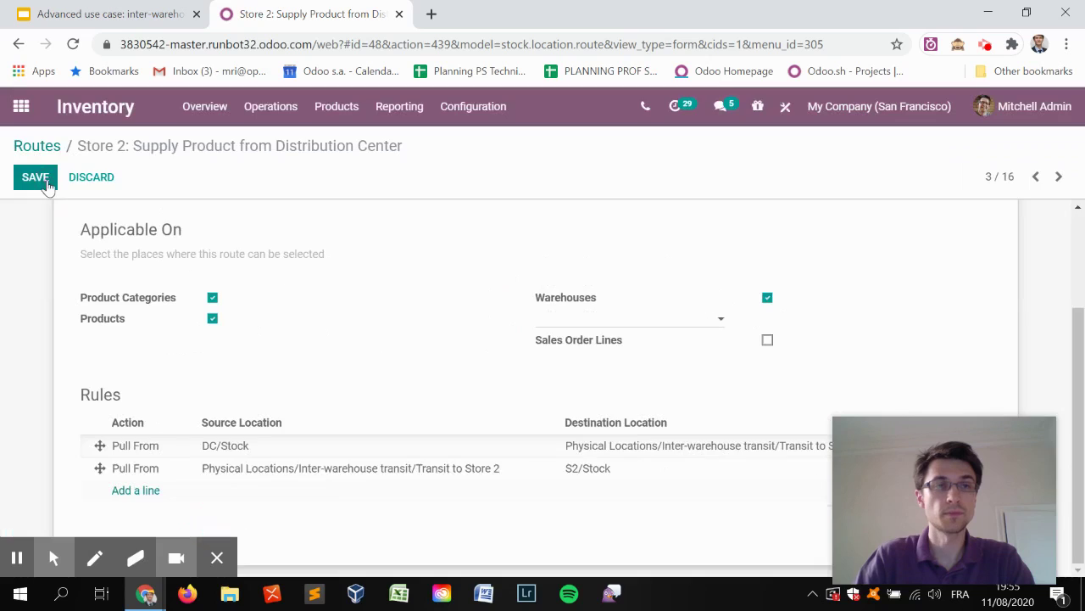
{"action": "left_click", "coordinate": [48, 187]}
{"action": "left_click", "coordinate": [49, 148]}
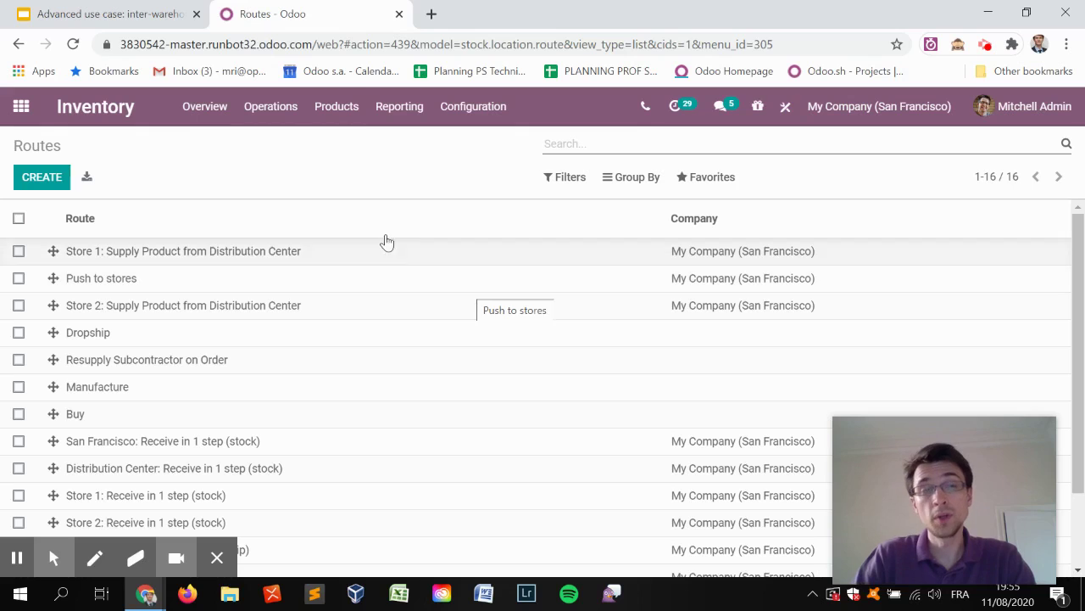
- Search the inventory products for "test" and open the test product
{"action": "left_click", "coordinate": [346, 119]}
{"action": "left_click", "coordinate": [360, 146]}
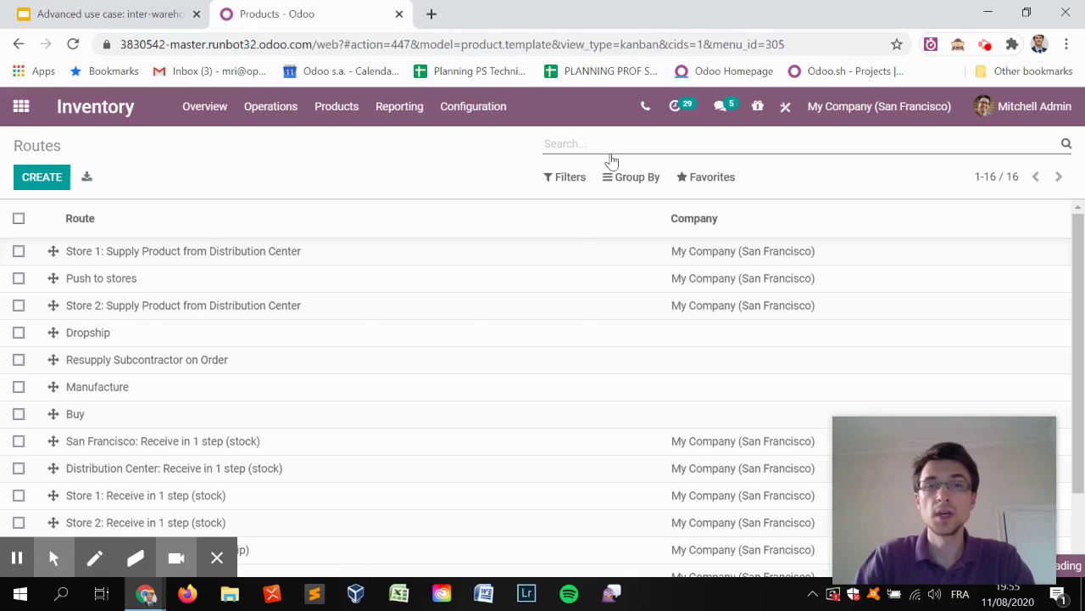
{"action": "type", "text": "test"}
{"action": "left_click", "coordinate": [643, 168]}
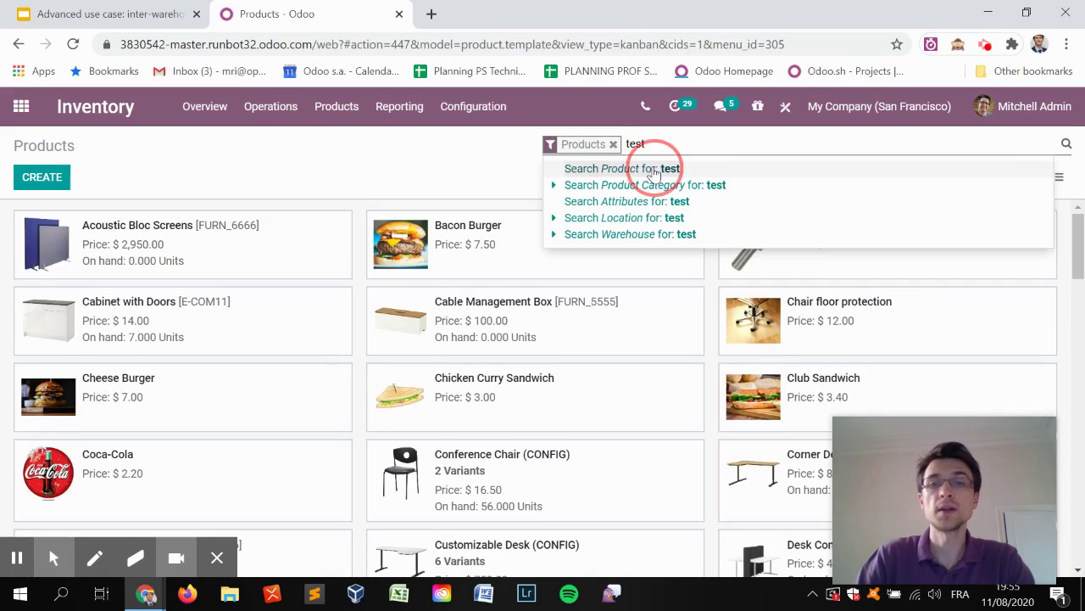
{"action": "left_click", "coordinate": [93, 245]}
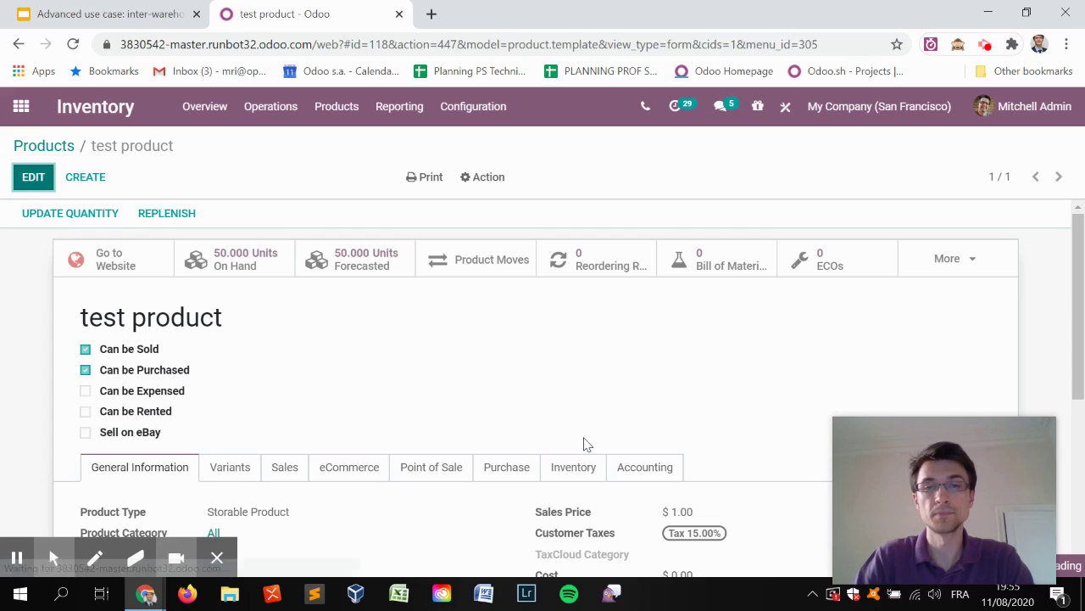
- Enable the Store 1 and Store 2 Supply Product from Distribution Center routes on the test product and save it
{"action": "key", "text": "Return"}
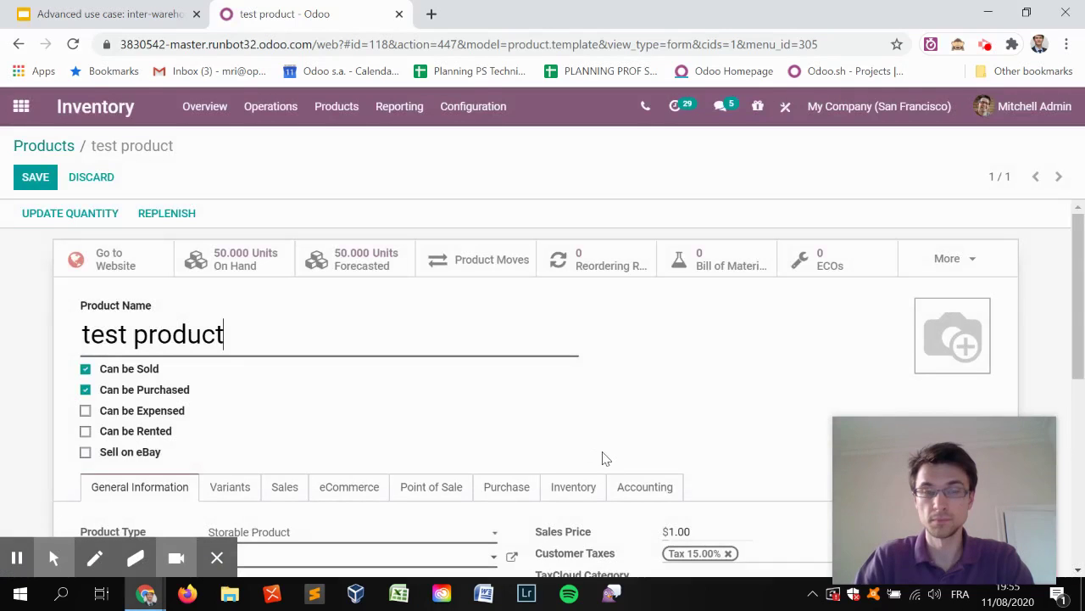
{"action": "left_click", "coordinate": [573, 486]}
{"action": "scroll", "coordinate": [562, 364], "scroll_direction": "down", "scroll_amount": 2}
{"action": "left_click", "coordinate": [212, 394]}
{"action": "left_click", "coordinate": [212, 414]}
{"action": "left_click", "coordinate": [34, 177]}
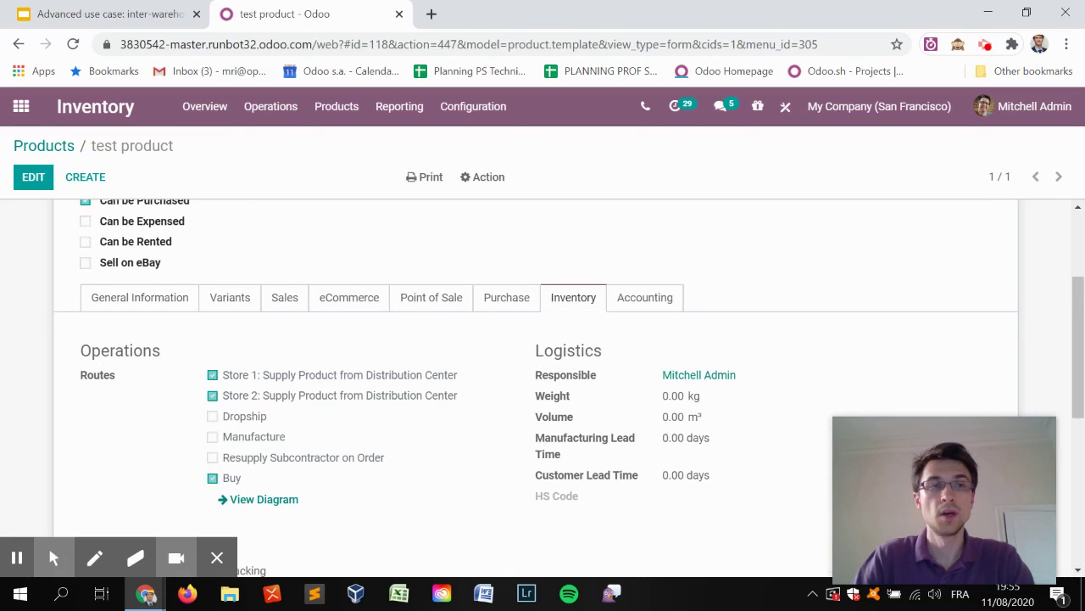
- Open the replenishment list and add a line for the test product at location DC/Stock
{"action": "left_click", "coordinate": [44, 146]}
{"action": "left_click", "coordinate": [260, 117]}
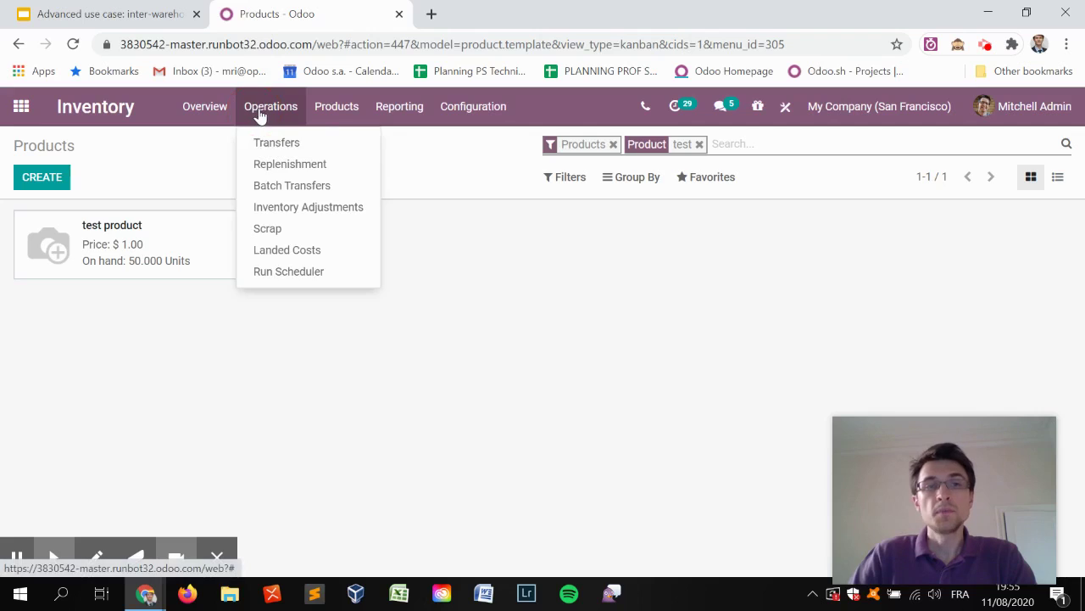
{"action": "left_click", "coordinate": [282, 163]}
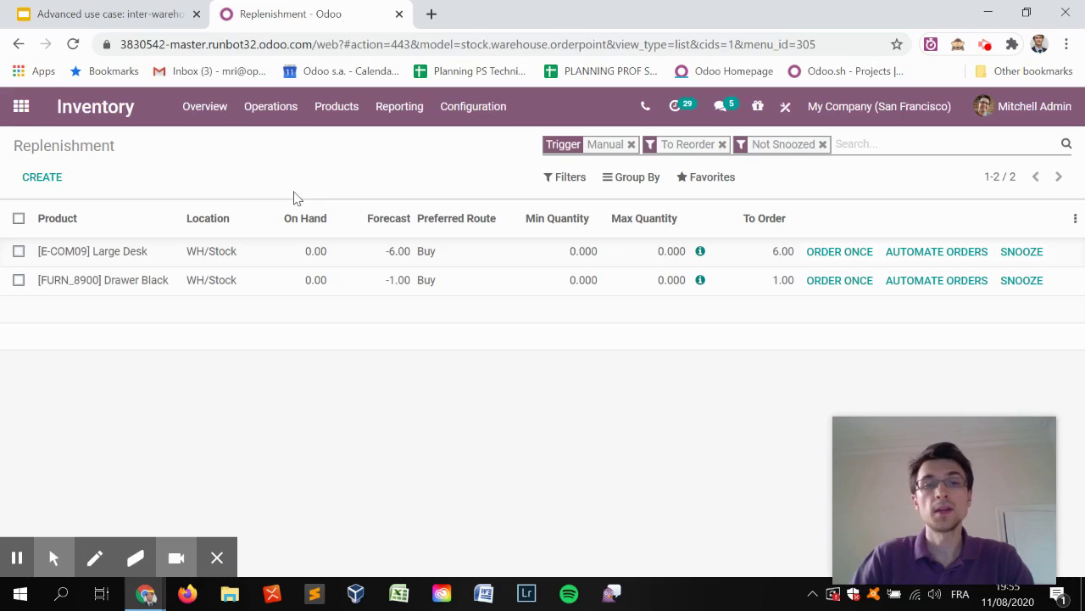
{"action": "left_click", "coordinate": [42, 180]}
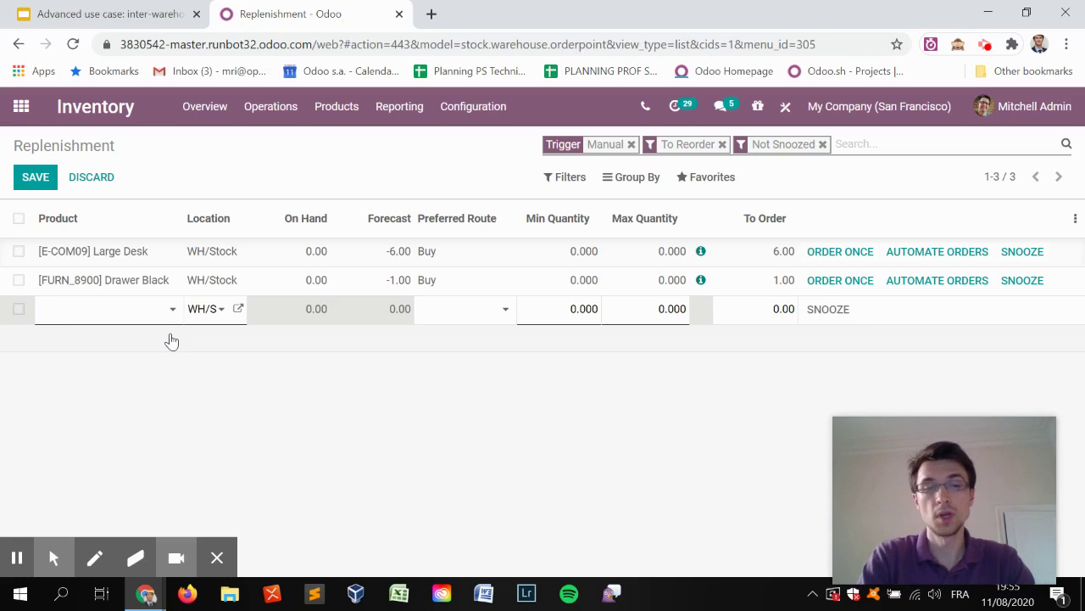
{"action": "type", "text": "test pro"}
{"action": "key", "text": "Return"}
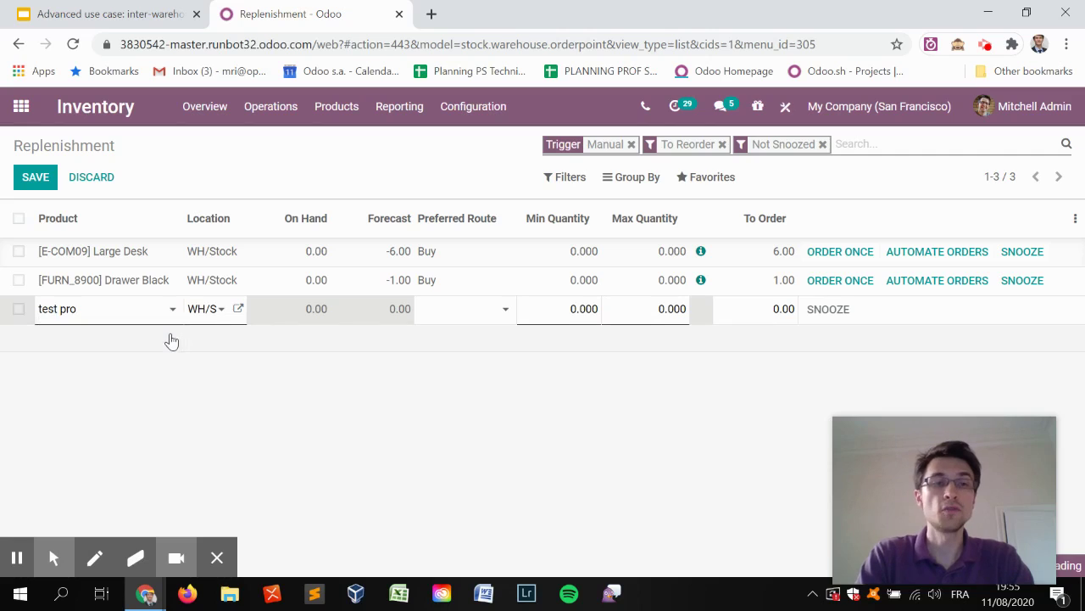
{"action": "key", "text": "Tab"}
{"action": "type", "text": "dc/st"}
{"action": "key", "text": "Return"}
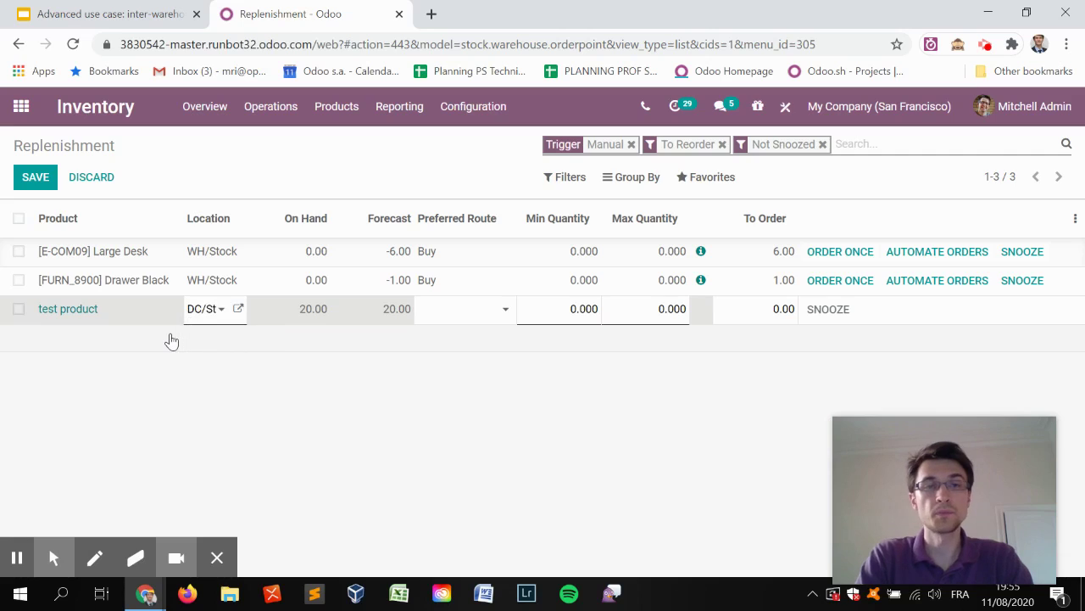
- Set the DC/Stock replenishment line's minimum quantity to 100 and maximum quantity to 120, and save it
{"action": "key", "text": "Tab"}
{"action": "type", "text": "1"}
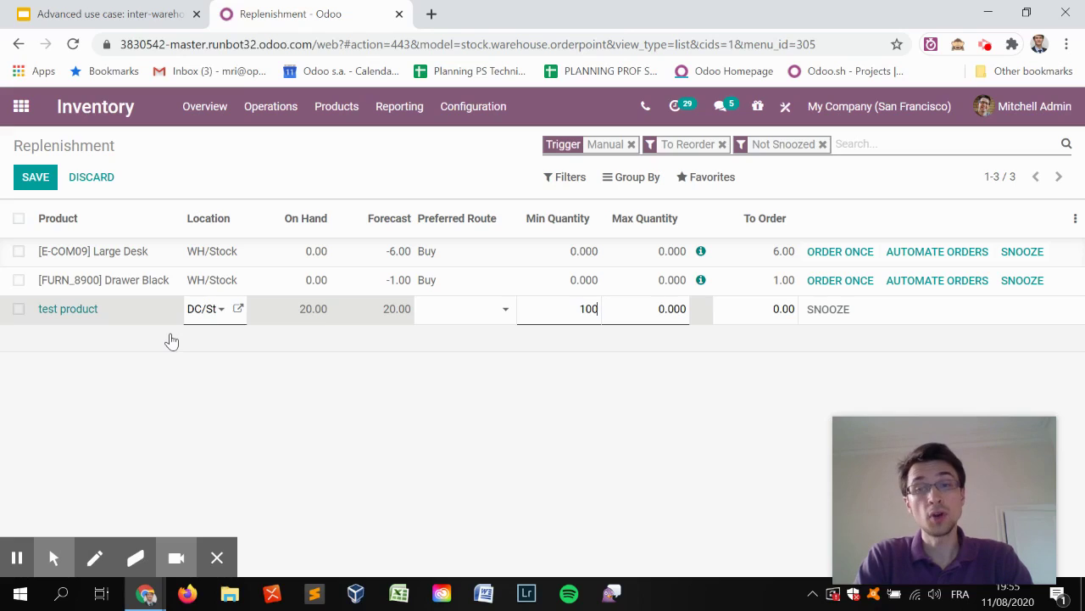
{"action": "key", "text": "Tab"}
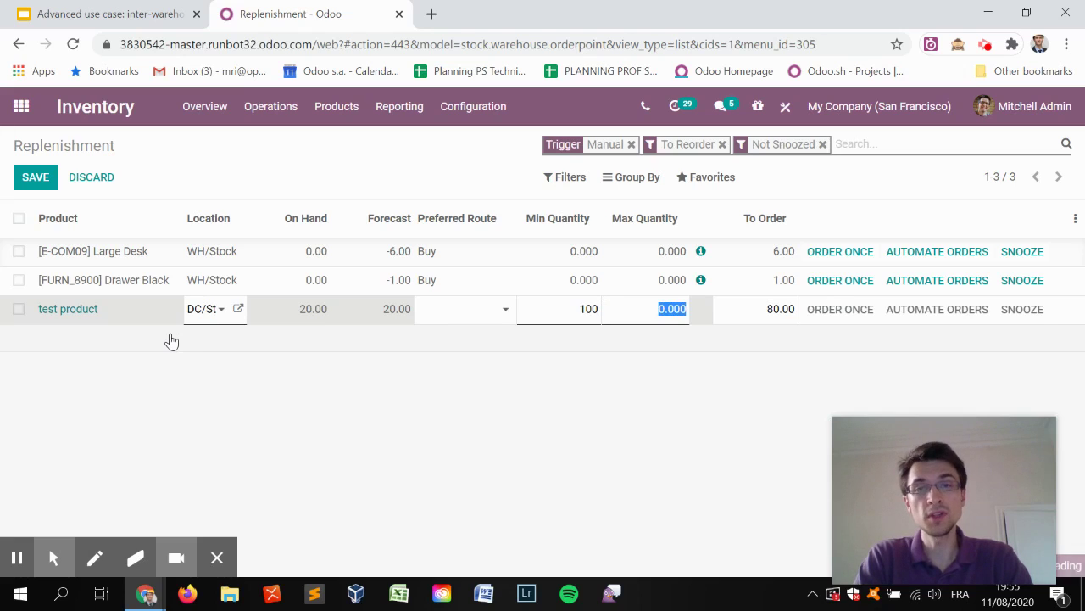
{"action": "type", "text": "120"}
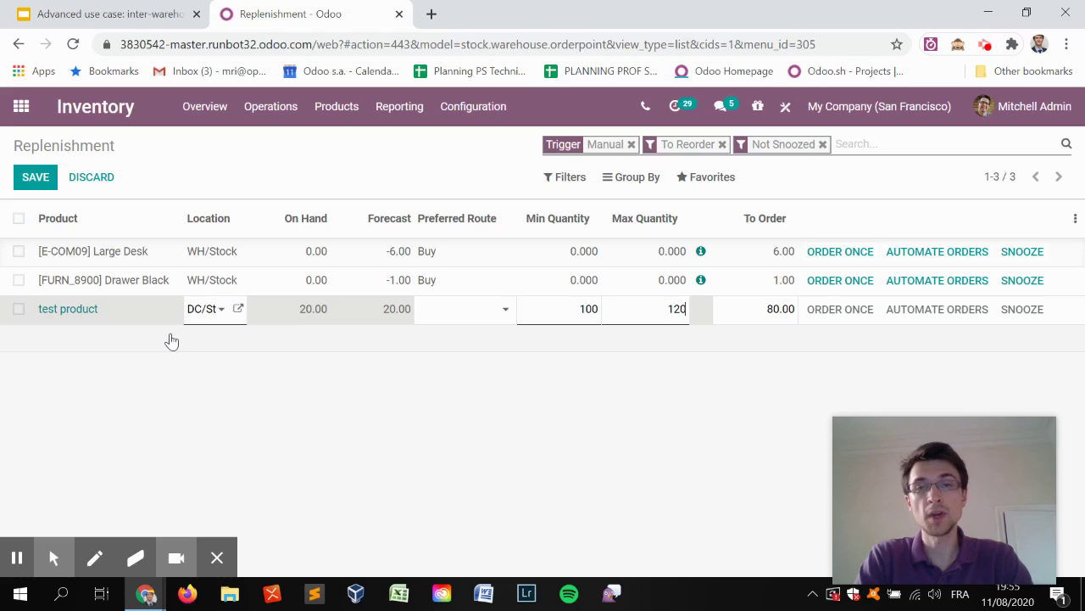
{"action": "left_click", "coordinate": [567, 443]}
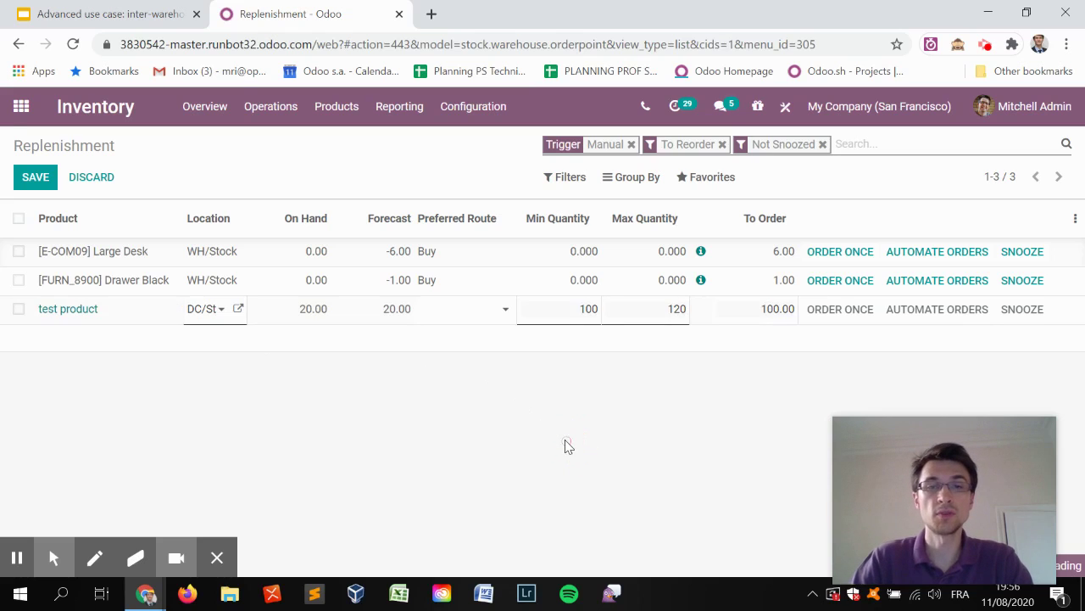
- Add another replenishment line for the test product at location S1/Stock
{"action": "left_click", "coordinate": [42, 180]}
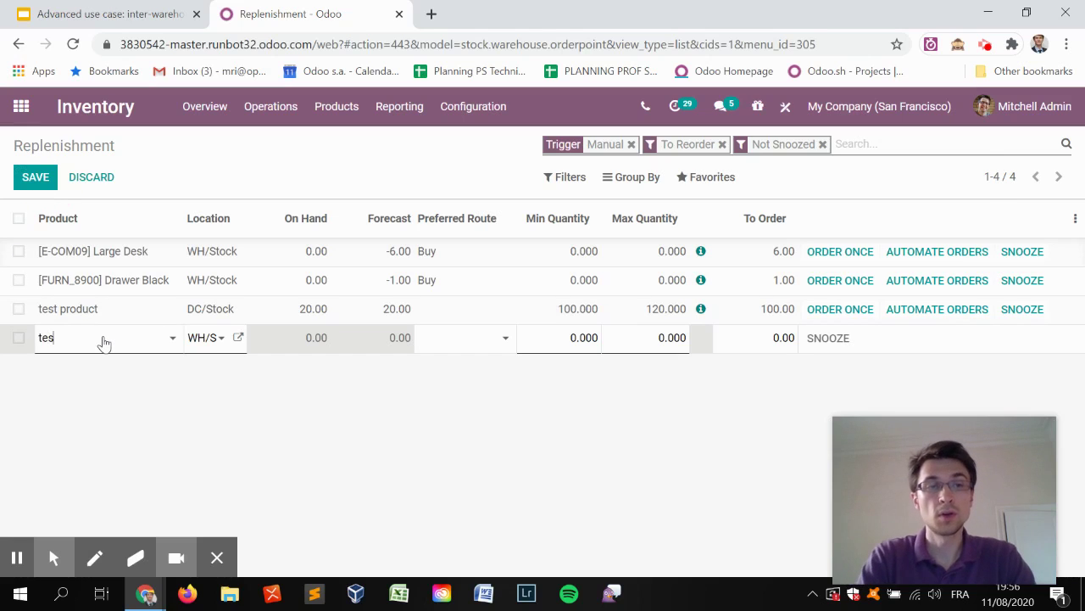
{"action": "key", "text": "Return"}
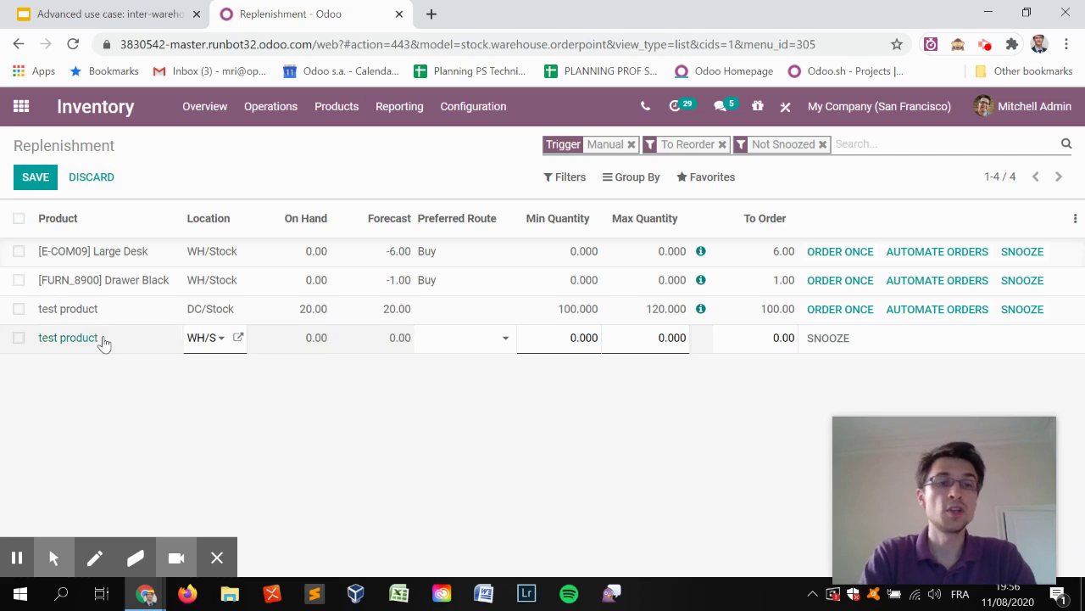
{"action": "key", "text": "Tab"}
{"action": "type", "text": "s1"}
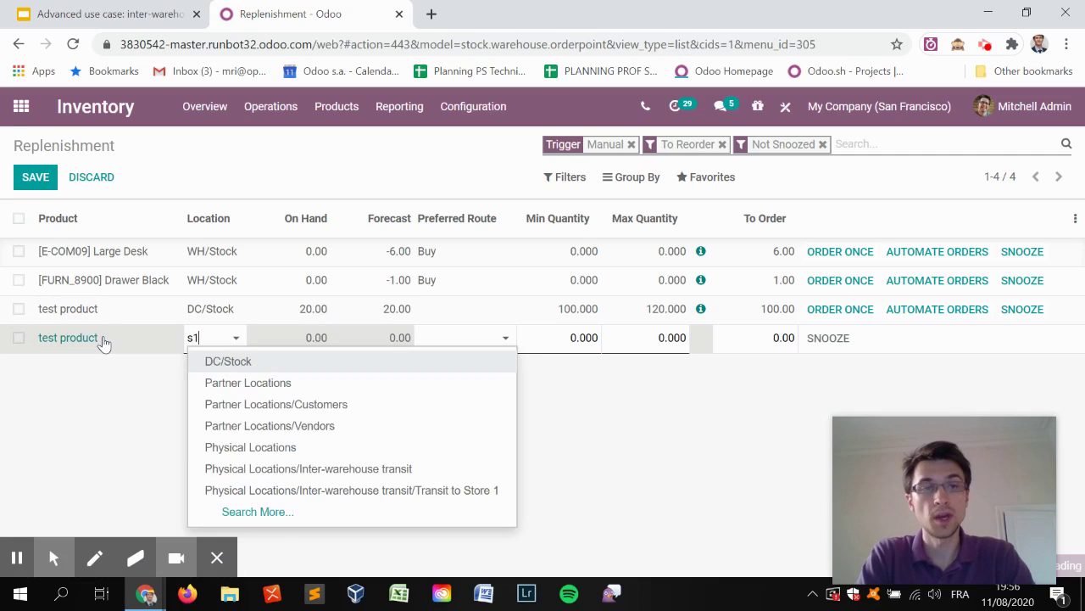
{"action": "key", "text": "Down"}
{"action": "key", "text": "Return"}
{"action": "key", "text": "Tab"}
{"action": "key", "text": "Tab"}
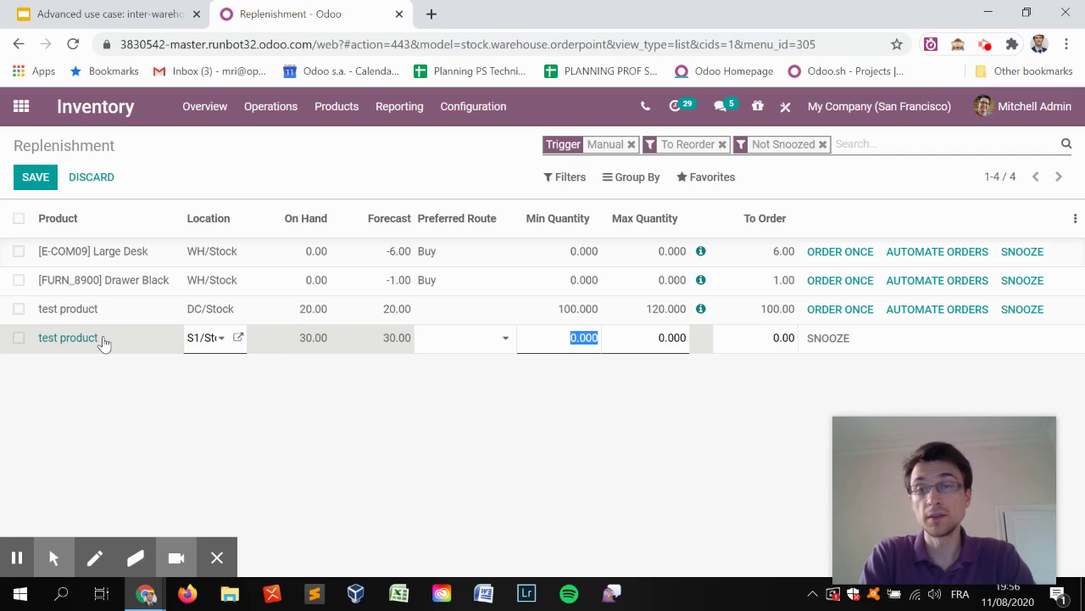
- Set both the minimum and maximum quantity of the S1/Stock line to 40 and save it
{"action": "type", "text": "40"}
{"action": "key", "text": "Tab"}
{"action": "type", "text": "40"}
{"action": "key", "text": "Tab"}
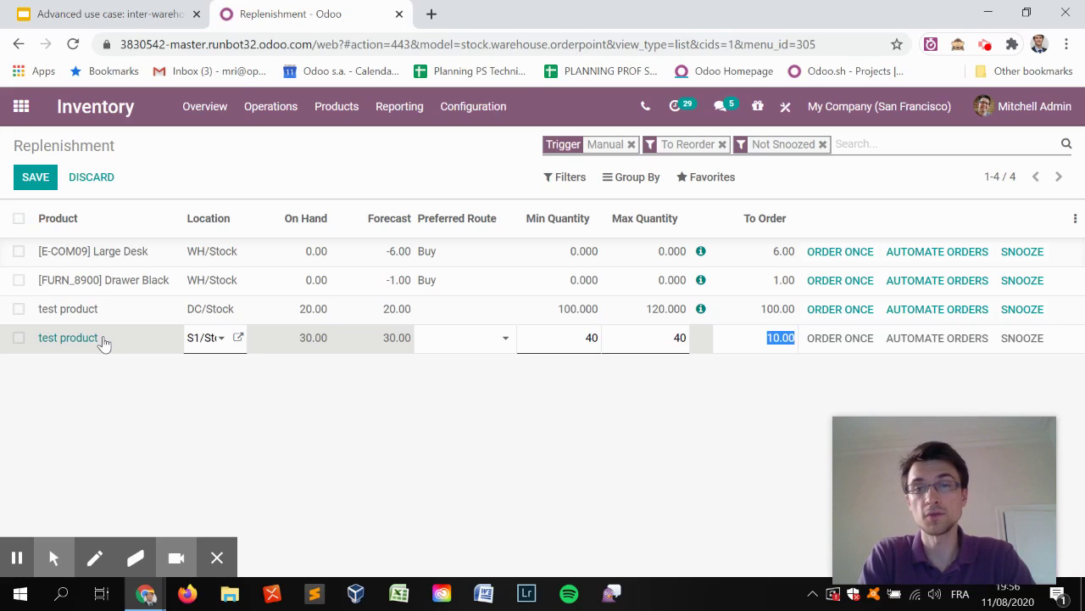
{"action": "left_click", "coordinate": [38, 178]}
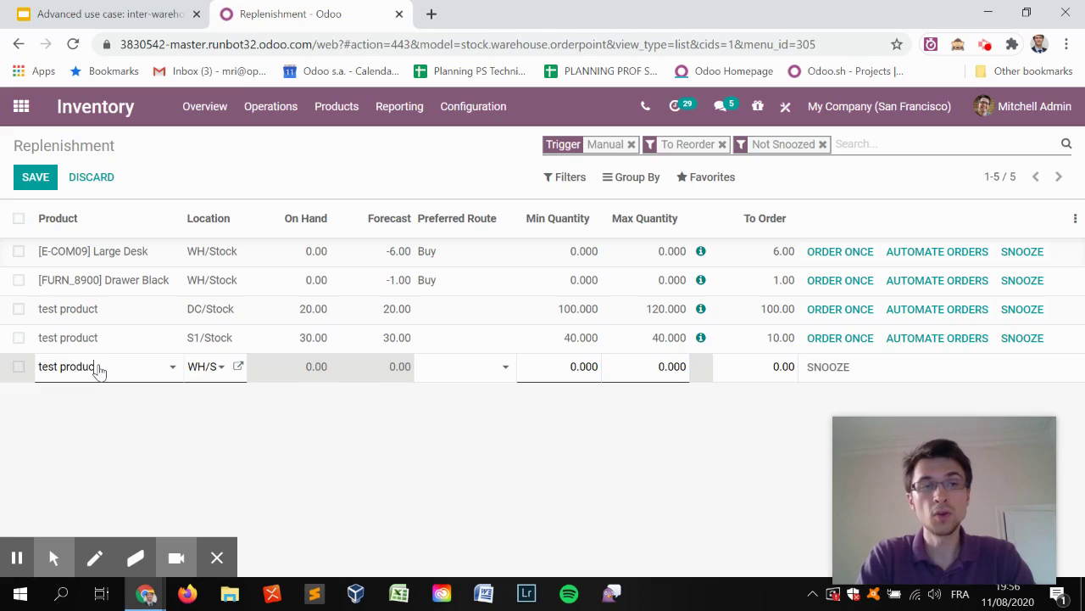
- Fill in a new replenishment line with the test product and location S2/Stock
{"action": "type", "text": "t"}
{"action": "key", "text": "Tab"}
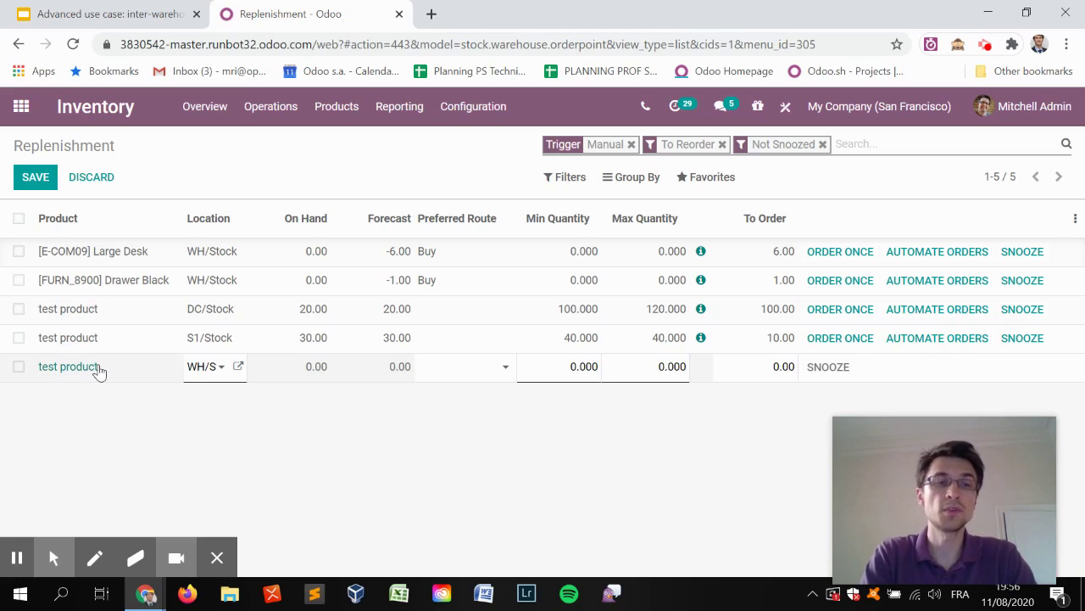
{"action": "key", "text": "Tab"}
{"action": "key", "text": "Tab"}
{"action": "type", "text": "s2"}
{"action": "key", "text": "Down"}
{"action": "key", "text": "Tab"}
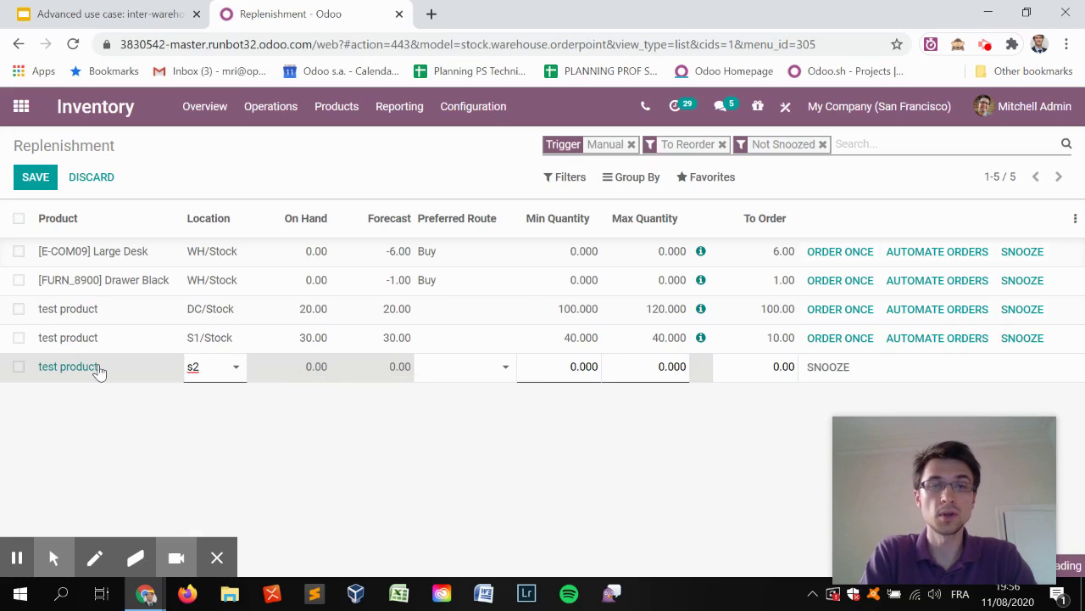
- Set both the minimum and maximum quantity of the S2/Stock line to 30 and save it
{"action": "key", "text": "Tab"}
{"action": "type", "text": "30"}
{"action": "key", "text": "Tab"}
{"action": "type", "text": "30"}
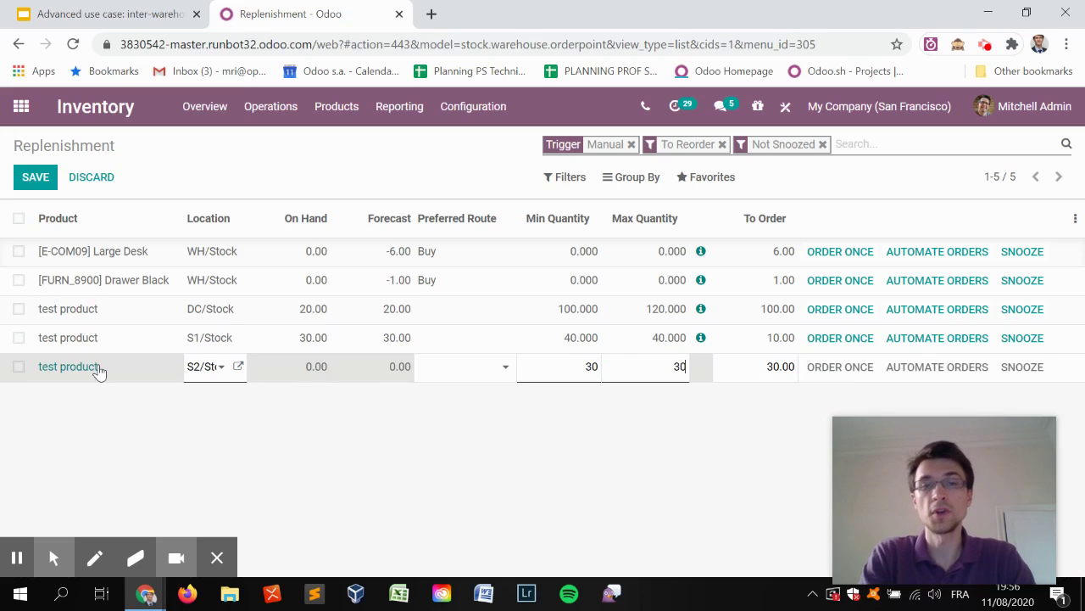
{"action": "left_click", "coordinate": [650, 457]}
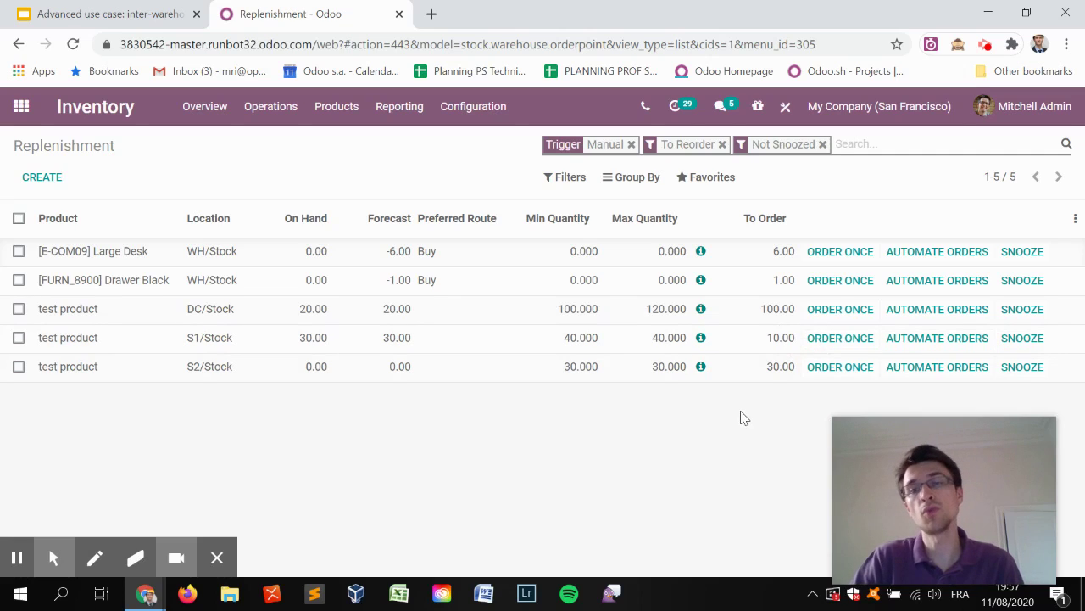
- Automate orders for the test product's replenishment lines at DC/Stock, S1/Stock and S2/Stock
{"action": "left_click", "coordinate": [914, 314]}
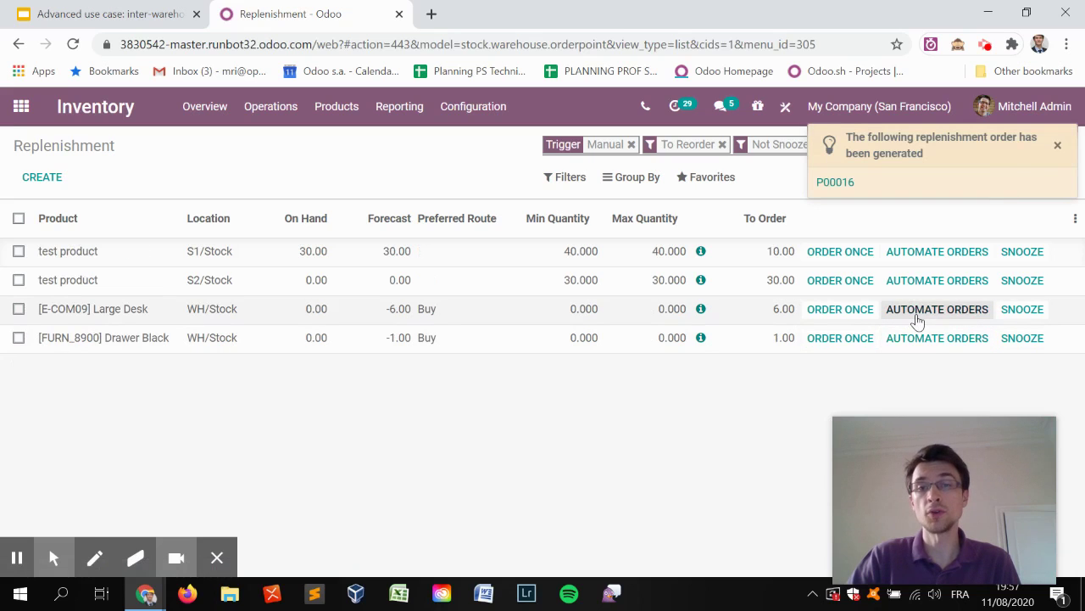
{"action": "left_click", "coordinate": [933, 251]}
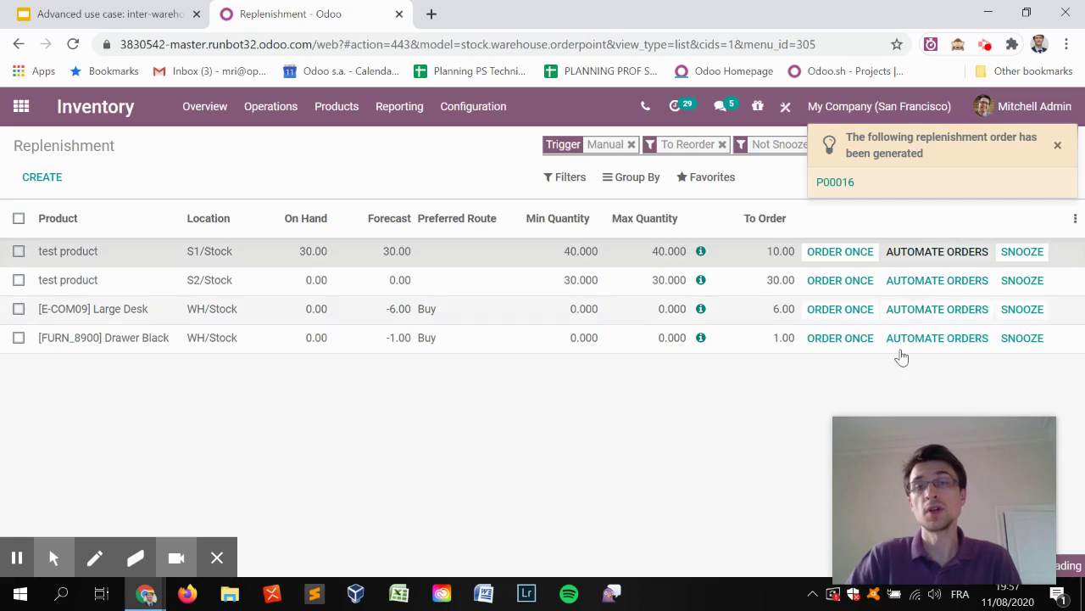
{"action": "left_click", "coordinate": [933, 252]}
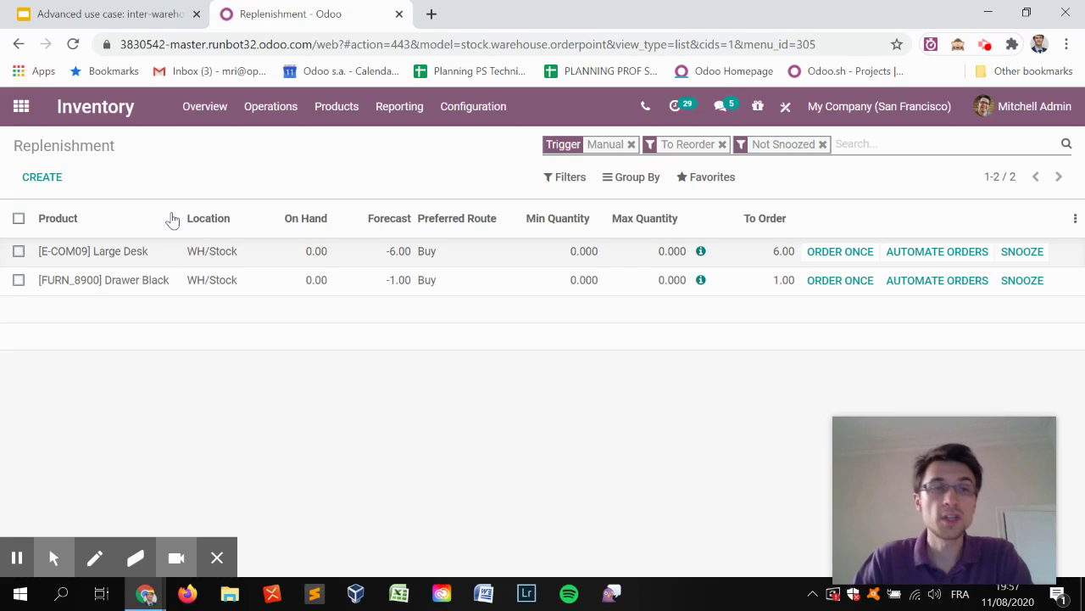
- In Purchase, search the requests for quotation by product "test product" and check the source document of the one in RFQ status
{"action": "left_click", "coordinate": [21, 106]}
{"action": "scroll", "coordinate": [356, 381], "scroll_direction": "down", "scroll_amount": 2}
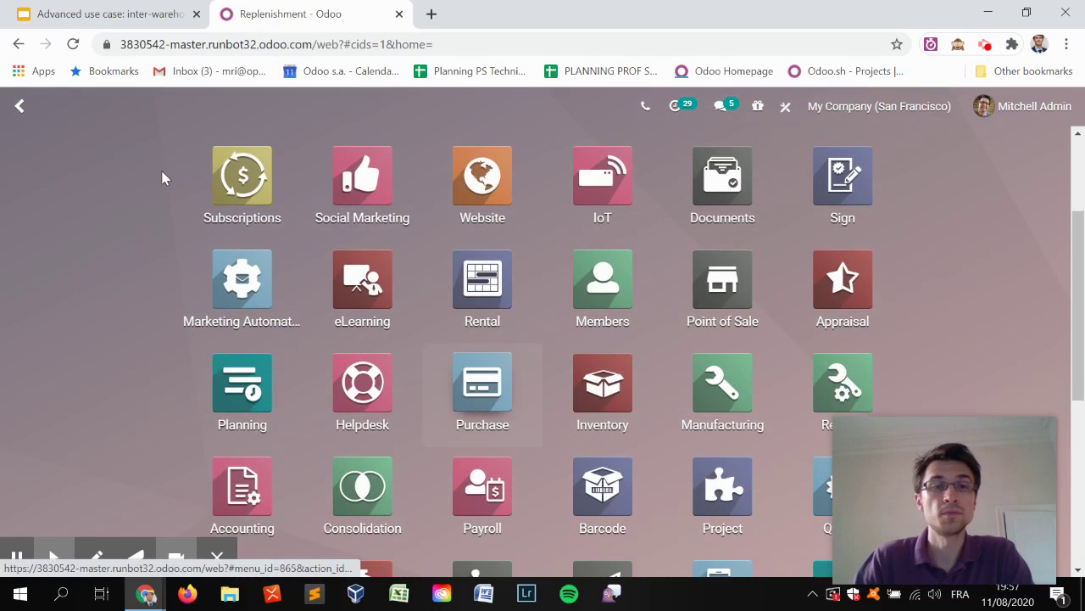
{"action": "key", "text": "Return"}
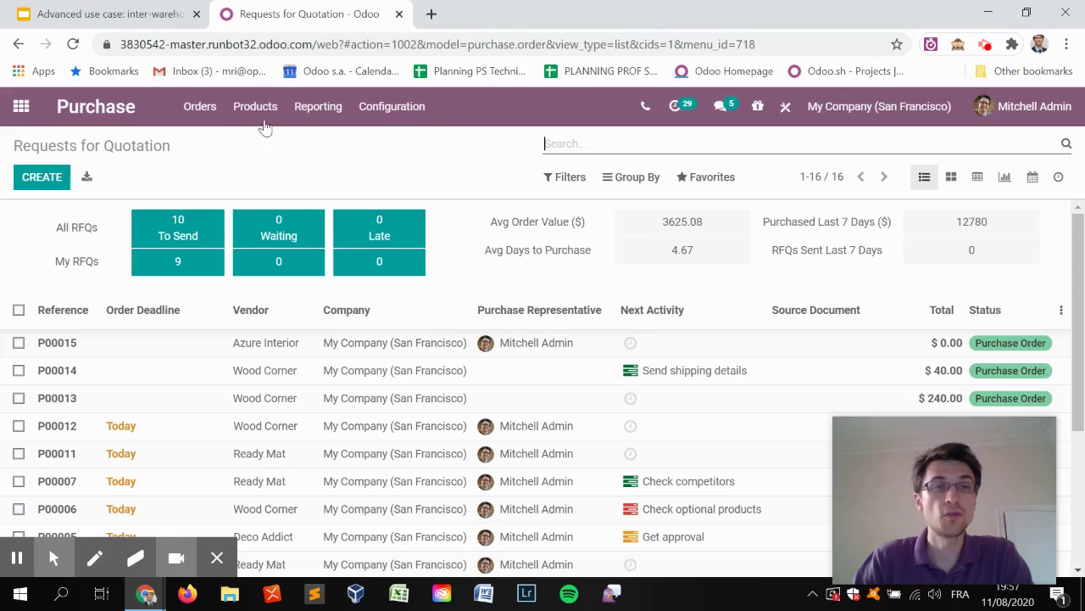
{"action": "type", "text": "test product"}
{"action": "key", "text": "Down"}
{"action": "key", "text": "Down"}
{"action": "key", "text": "Down"}
{"action": "key", "text": "Return"}
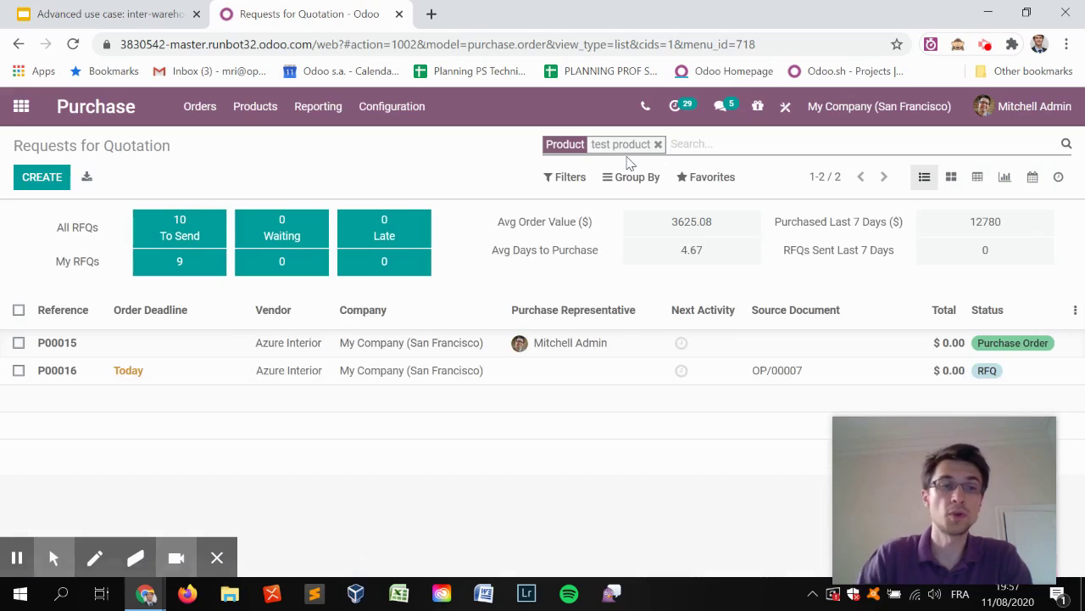
{"action": "left_click", "coordinate": [289, 374]}
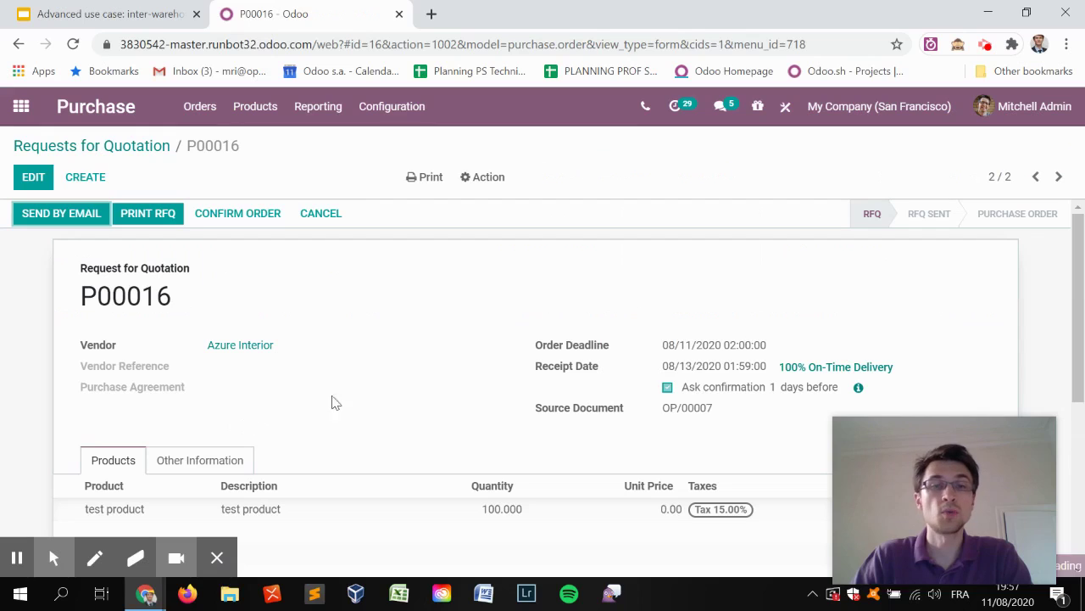
{"action": "left_click_drag", "start_coordinate": [715, 408], "coordinate": [662, 408]}
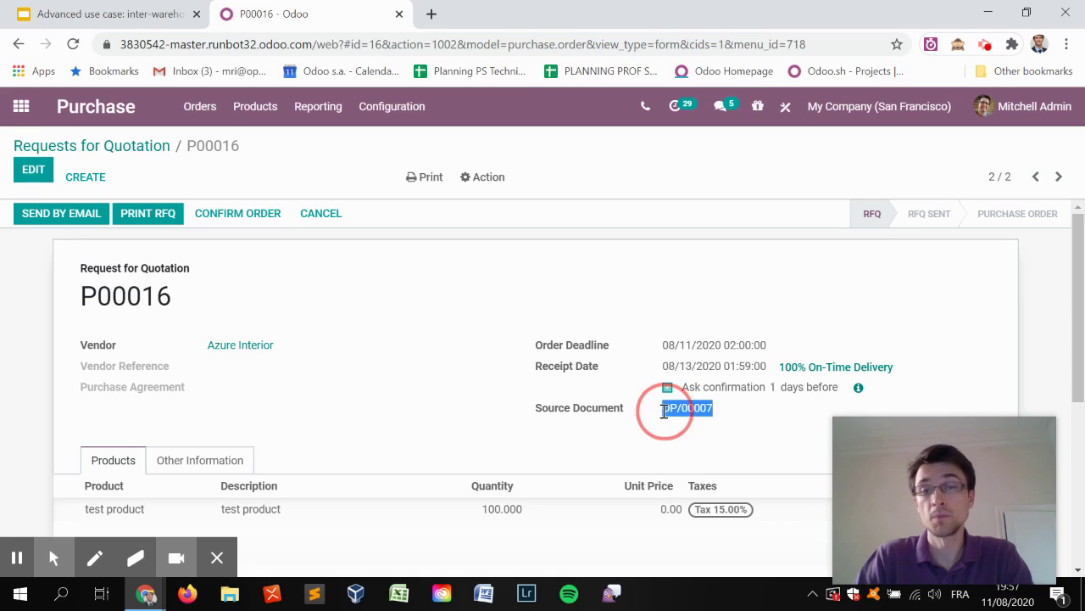
- Filter the Inventory overview by operation type "inter" and open the Distribution Center's waiting Inter WH Operation transfers
{"action": "left_click", "coordinate": [21, 106]}
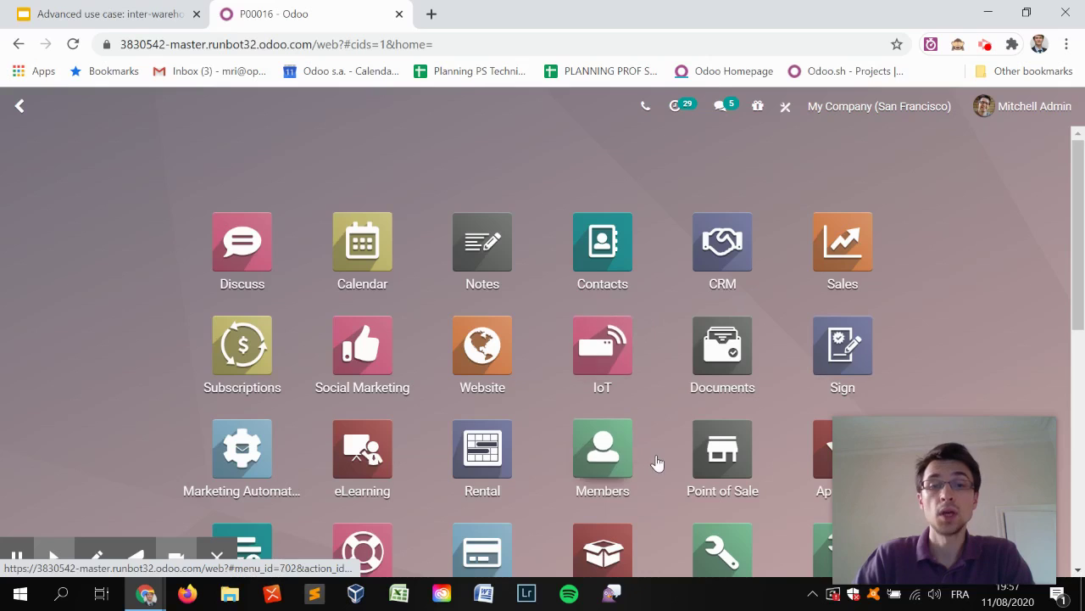
{"action": "scroll", "coordinate": [654, 465], "scroll_direction": "down", "scroll_amount": 2}
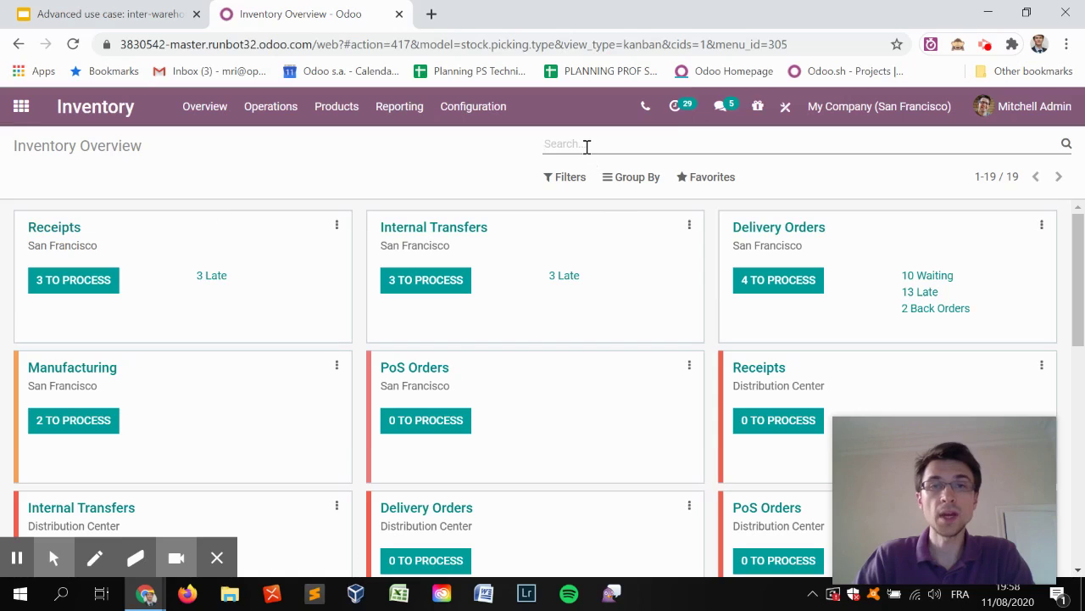
{"action": "type", "text": "inter"}
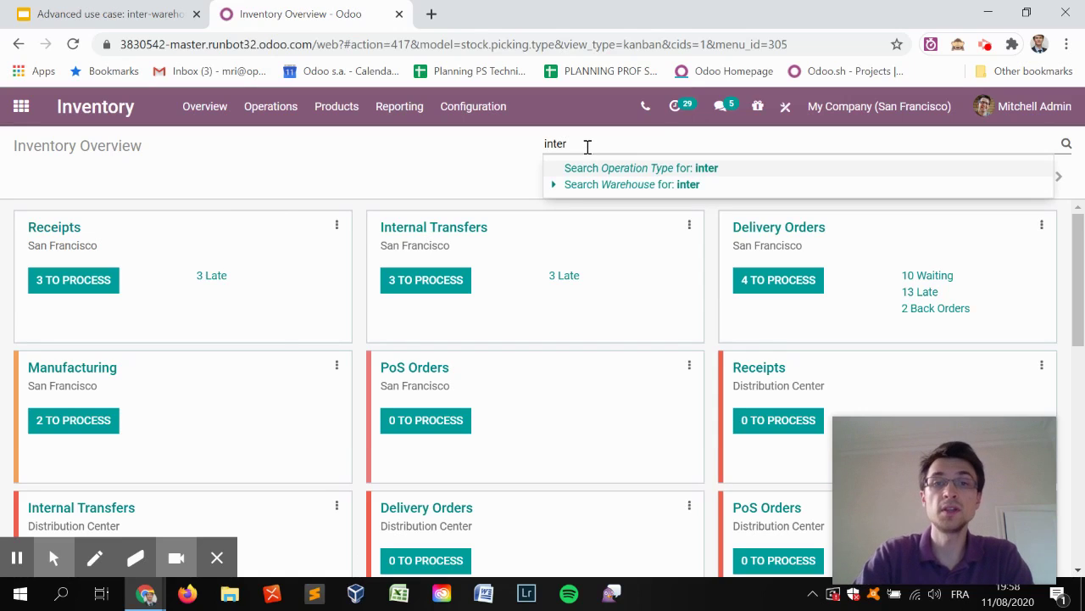
{"action": "key", "text": "Return"}
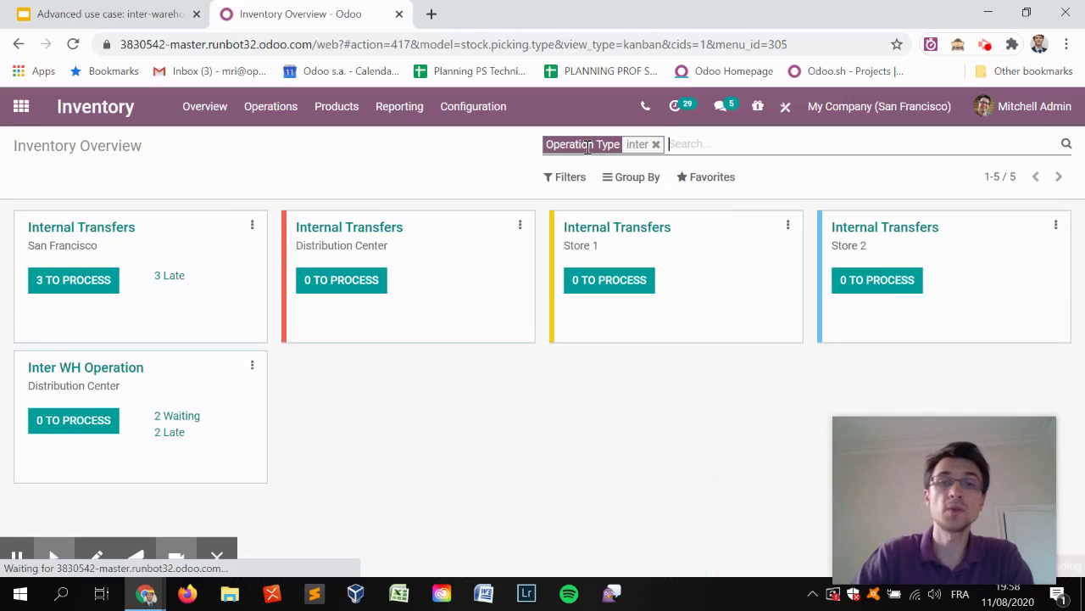
{"action": "left_click", "coordinate": [175, 415]}
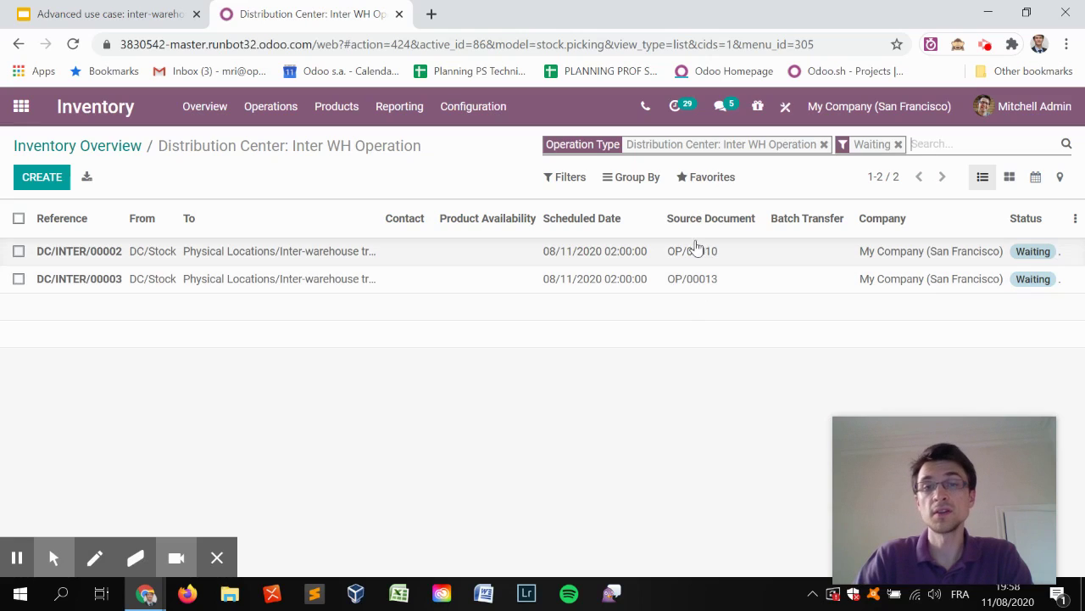
- Open the first waiting inter-warehouse transfer and examine its operations, product demand and destination location
{"action": "left_click", "coordinate": [693, 251]}
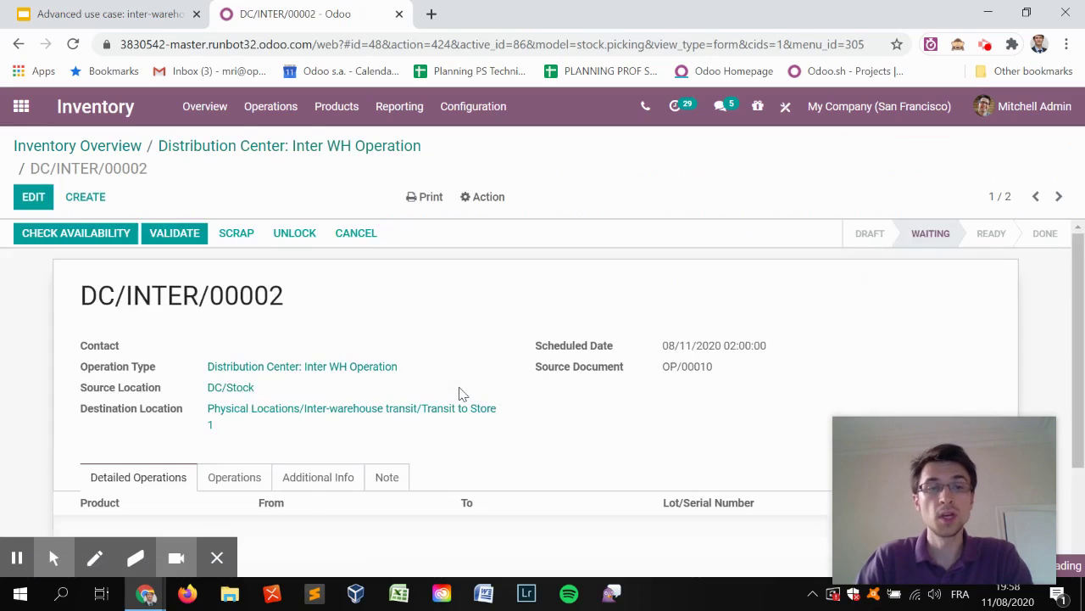
{"action": "scroll", "coordinate": [313, 364], "scroll_direction": "down", "scroll_amount": 2}
{"action": "left_click", "coordinate": [265, 315]}
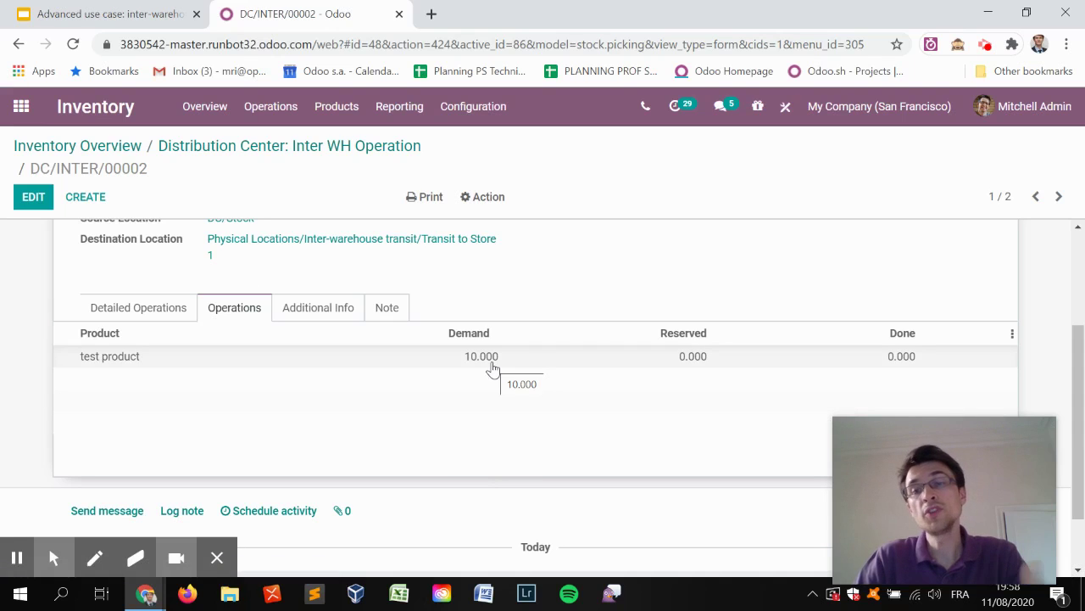
{"action": "scroll", "coordinate": [494, 369], "scroll_direction": "up", "scroll_amount": 1}
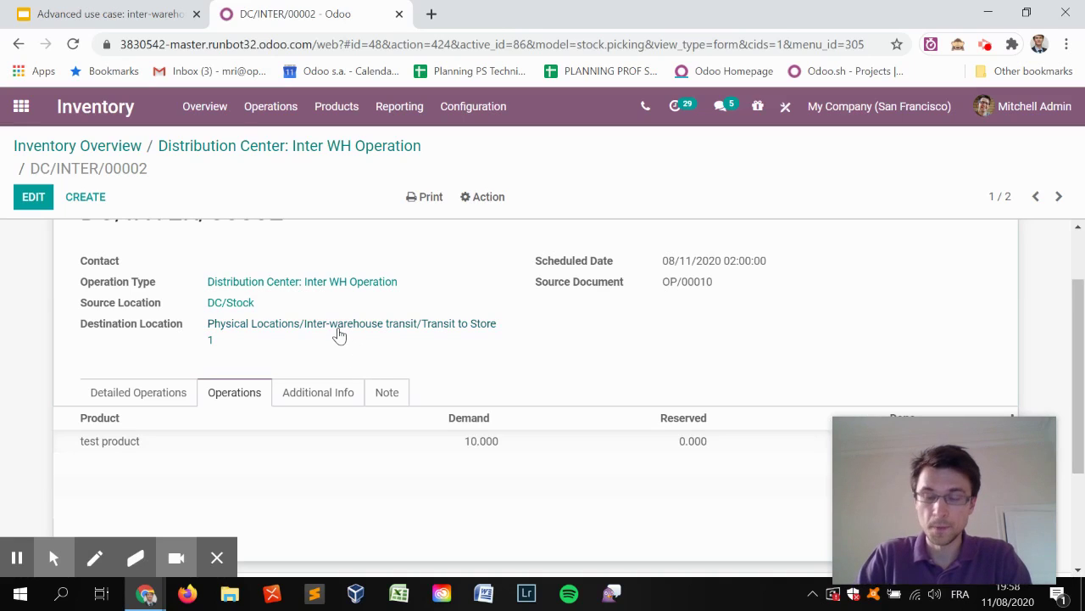
- Open the Replenishment list, remove its manual trigger filter and show the Trigger column
{"action": "left_click", "coordinate": [257, 152]}
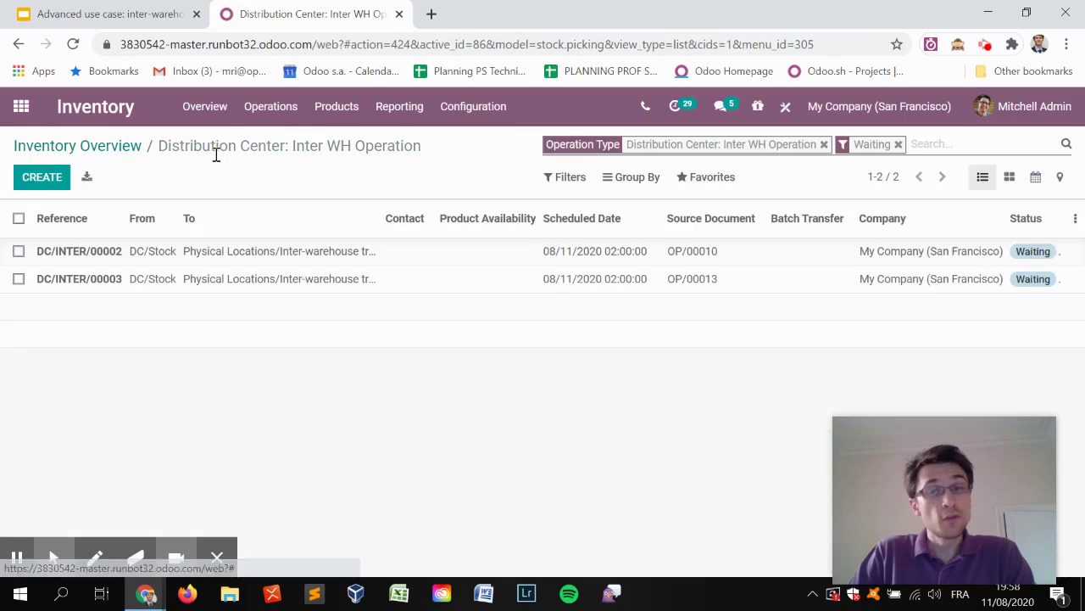
{"action": "left_click", "coordinate": [129, 146]}
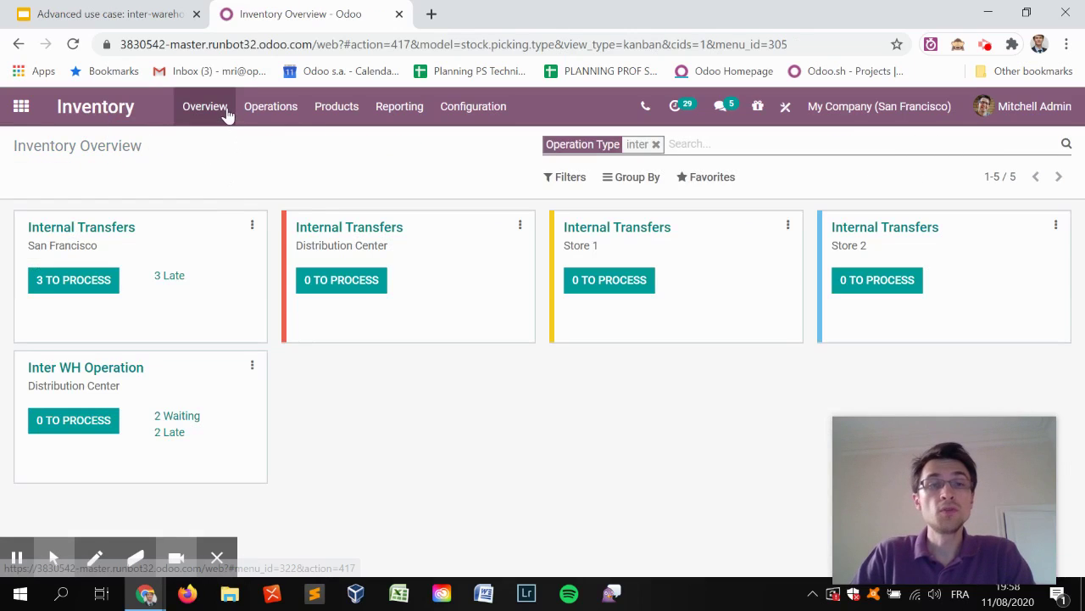
{"action": "left_click", "coordinate": [228, 115]}
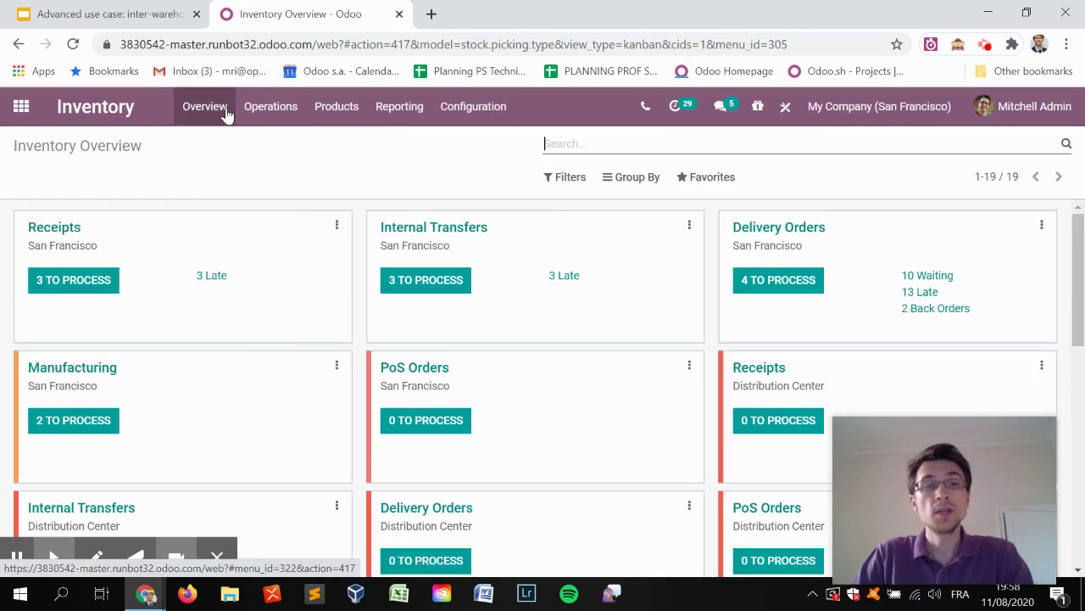
{"action": "left_click", "coordinate": [285, 115]}
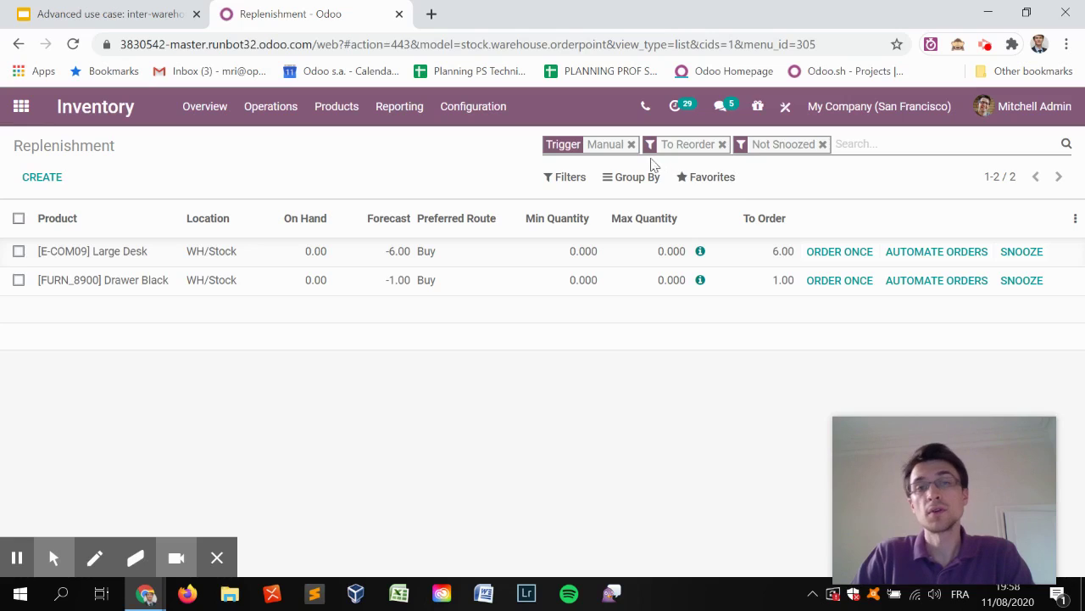
{"action": "left_click", "coordinate": [631, 145]}
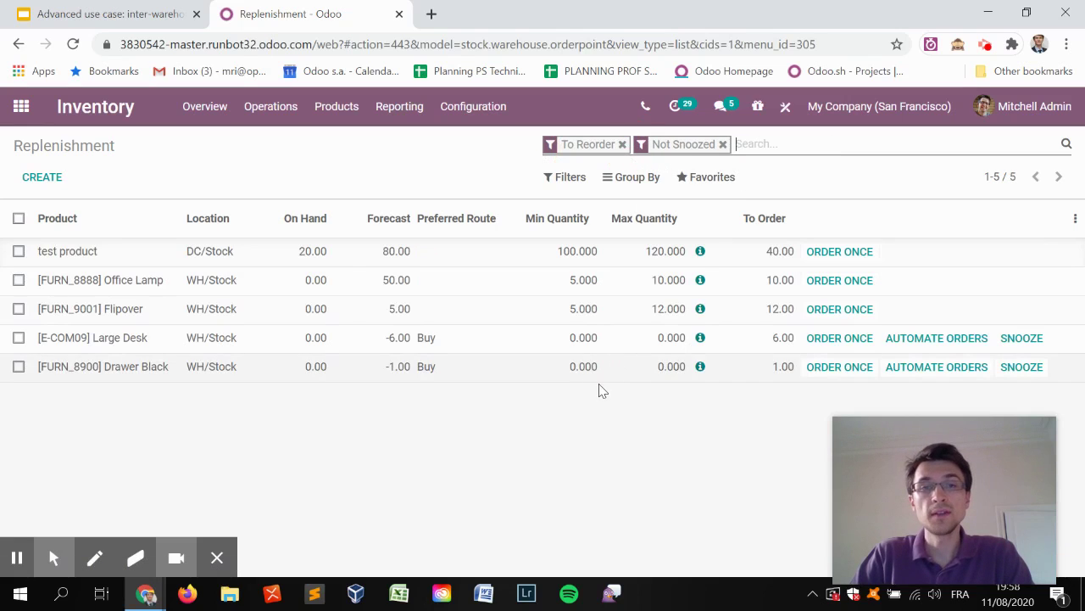
{"action": "left_click", "coordinate": [1076, 220]}
{"action": "left_click", "coordinate": [948, 306]}
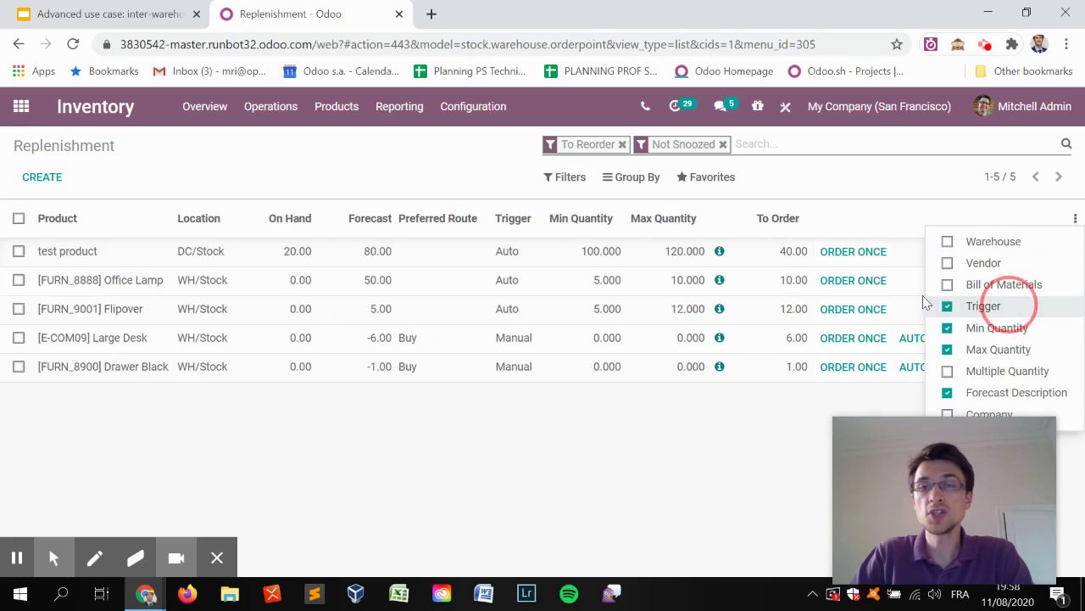
{"action": "left_click", "coordinate": [441, 189]}
- Set the trigger to Manual for the test product at DC/Stock and for the Office Lamp and Flipover at WH/Stock
{"action": "left_click", "coordinate": [508, 251]}
{"action": "left_click", "coordinate": [530, 253]}
{"action": "left_click", "coordinate": [518, 280]}
{"action": "left_click", "coordinate": [525, 283]}
{"action": "left_click", "coordinate": [533, 290]}
{"action": "left_click", "coordinate": [518, 309]}
{"action": "left_click", "coordinate": [527, 315]}
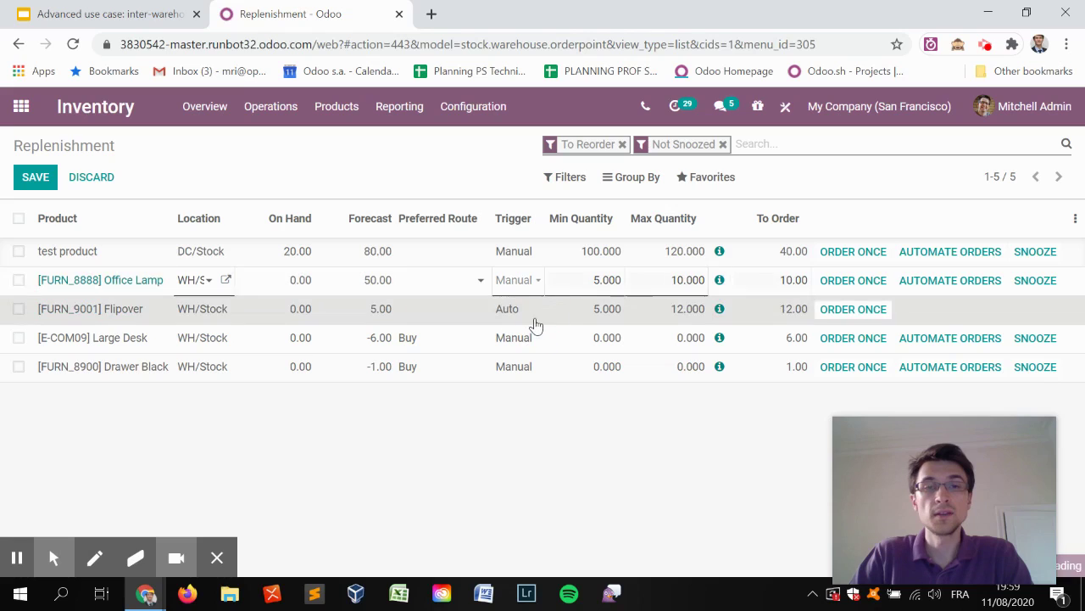
{"action": "left_click", "coordinate": [526, 312]}
{"action": "left_click", "coordinate": [518, 339]}
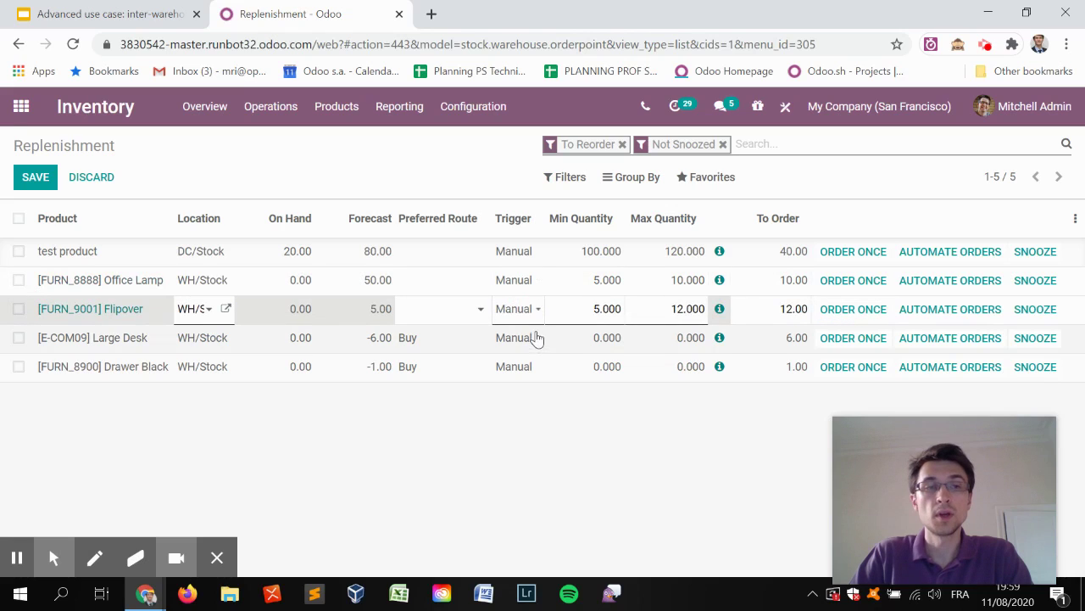
{"action": "left_click", "coordinate": [458, 177]}
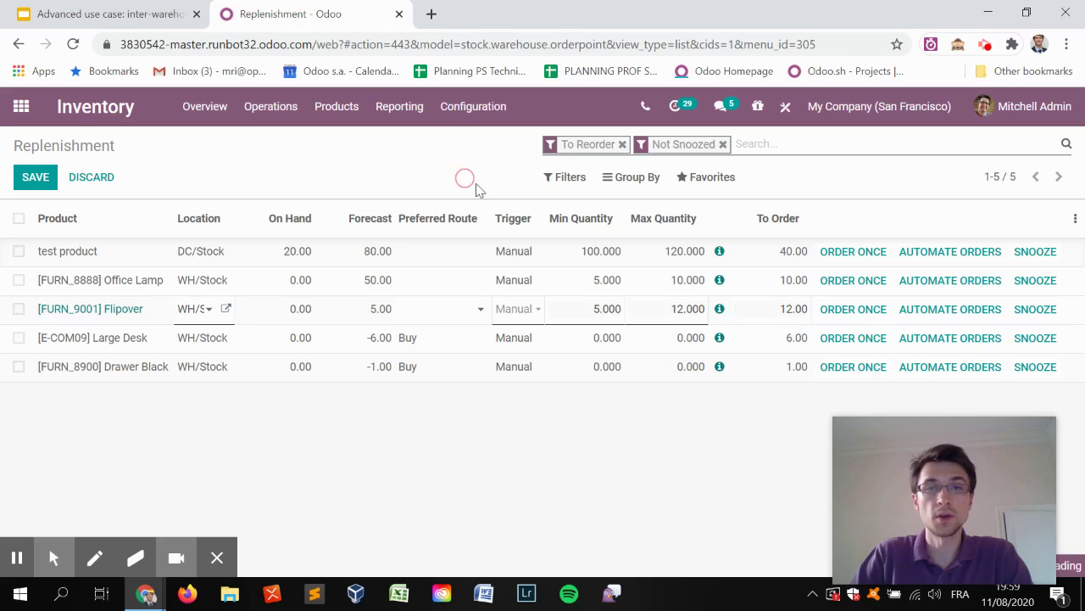
- Remove the To Reorder filter and set the test product's trigger to Manual at S1/Stock and S2/Stock, saving the changes
{"action": "left_click", "coordinate": [622, 145]}
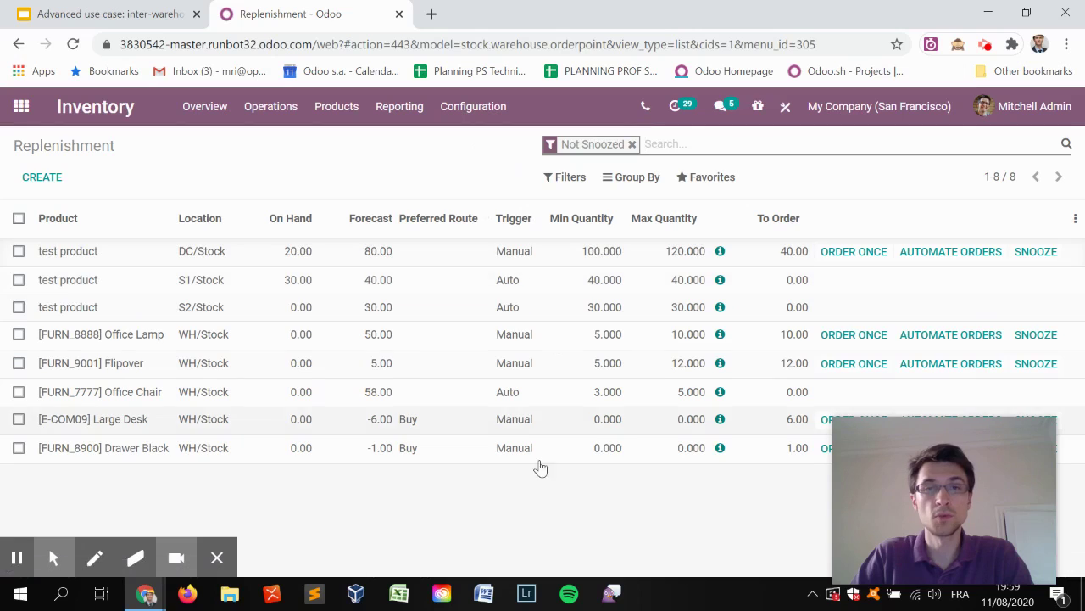
{"action": "left_click", "coordinate": [534, 291]}
{"action": "left_click", "coordinate": [530, 292]}
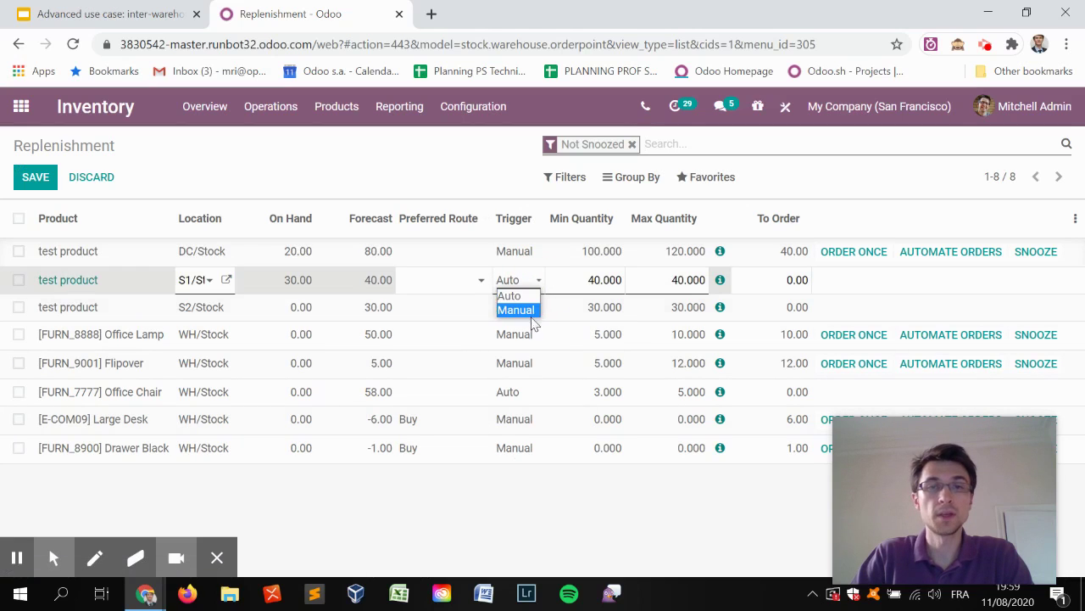
{"action": "left_click", "coordinate": [531, 315]}
{"action": "left_click", "coordinate": [524, 293]}
{"action": "left_click", "coordinate": [523, 294]}
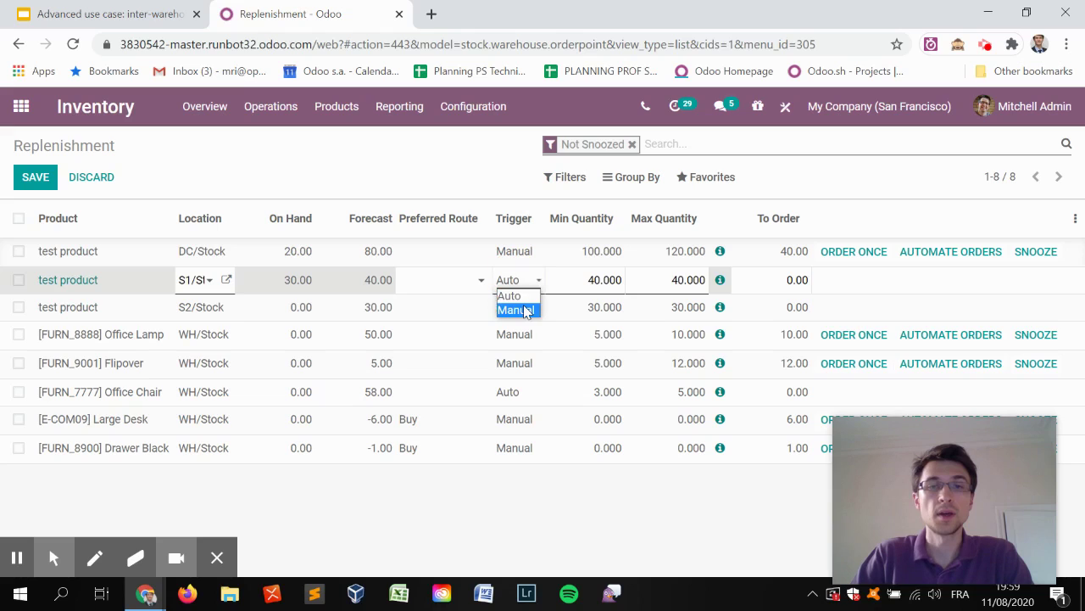
{"action": "left_click", "coordinate": [523, 307]}
{"action": "left_click", "coordinate": [523, 317]}
{"action": "left_click", "coordinate": [523, 317]}
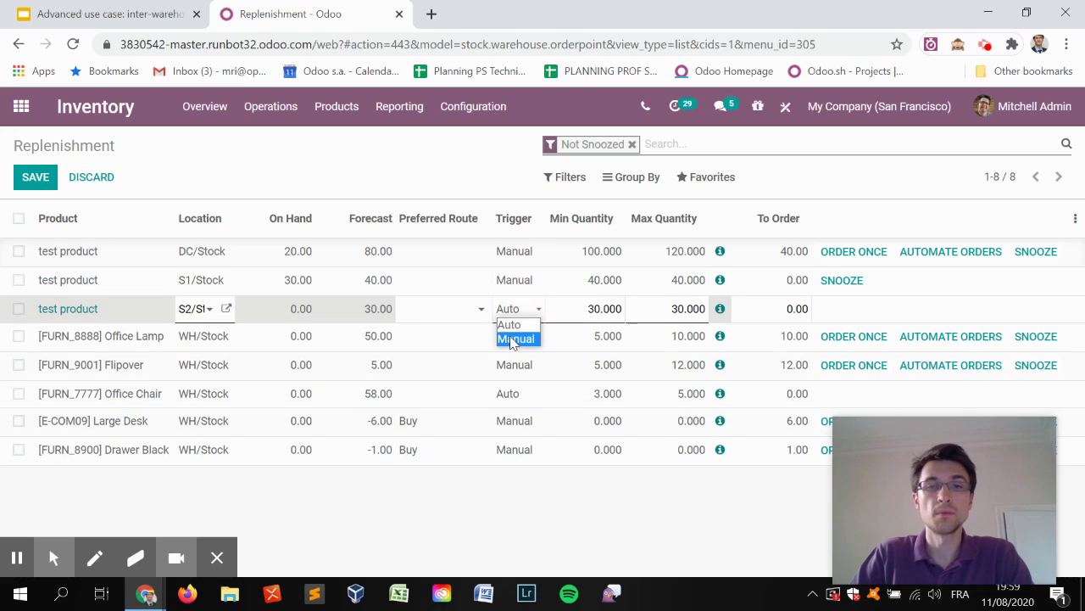
{"action": "left_click", "coordinate": [516, 340]}
{"action": "left_click", "coordinate": [34, 177]}
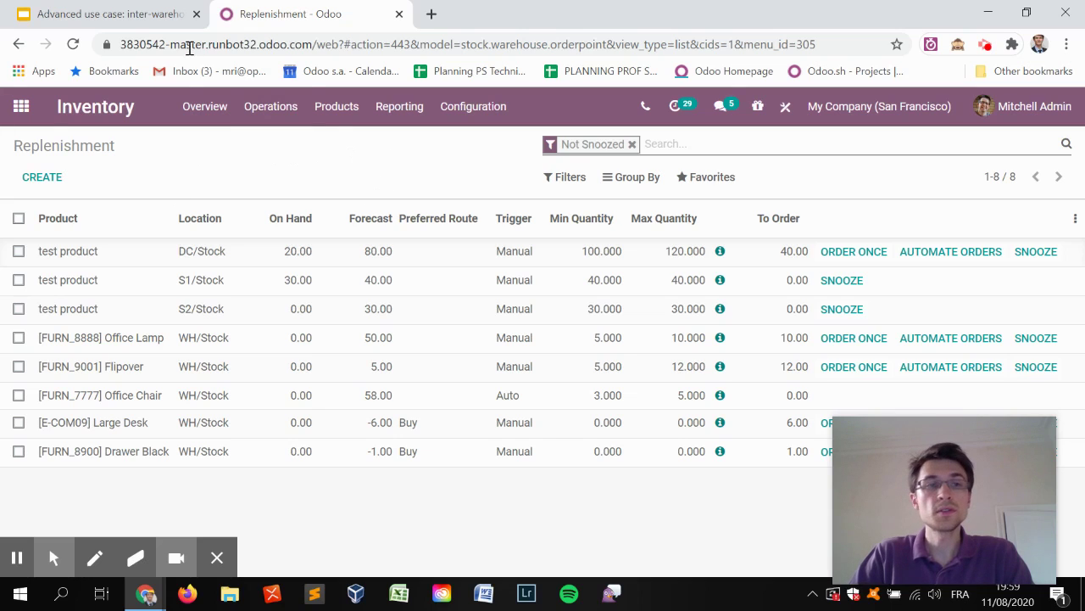
- Switch to Sales and create a new quotation for the customer Azure Interior
{"action": "left_click", "coordinate": [28, 110]}
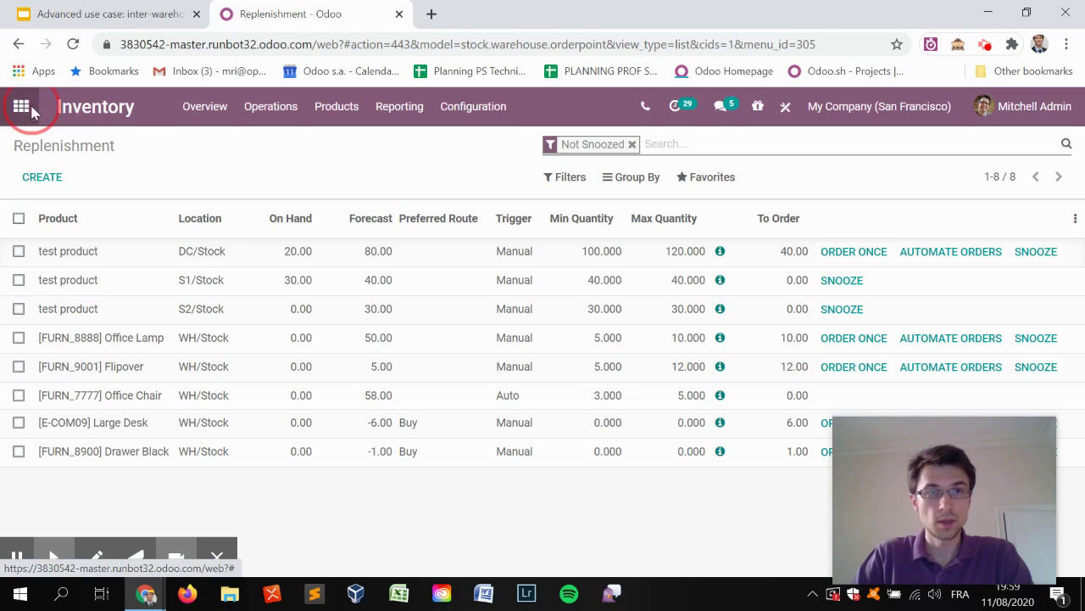
{"action": "left_click", "coordinate": [869, 253]}
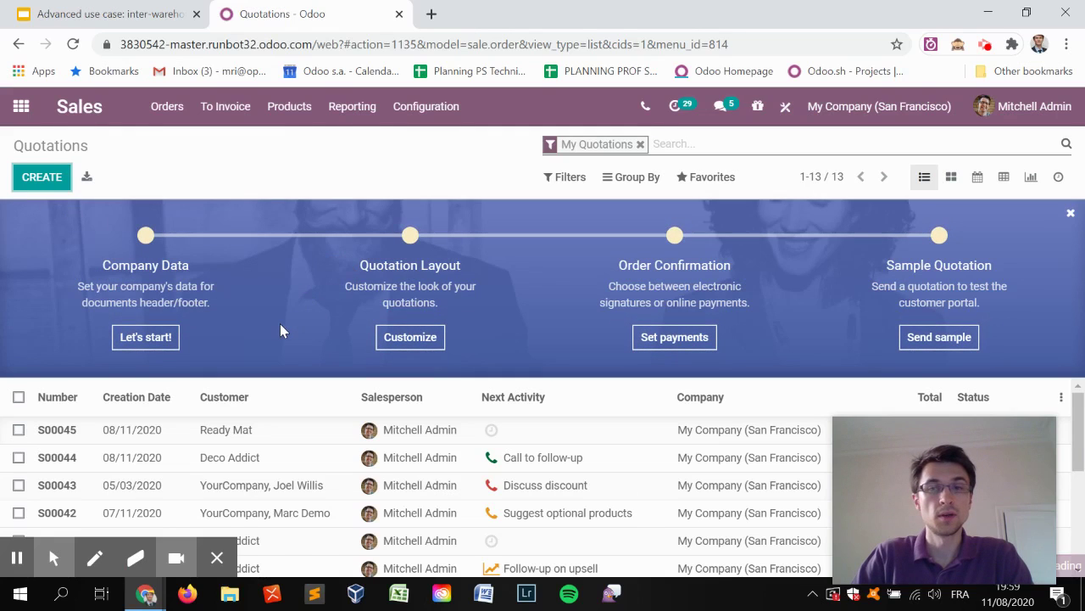
{"action": "key", "text": "alt+c"}
{"action": "left_click", "coordinate": [260, 373]}
{"action": "left_click", "coordinate": [295, 201]}
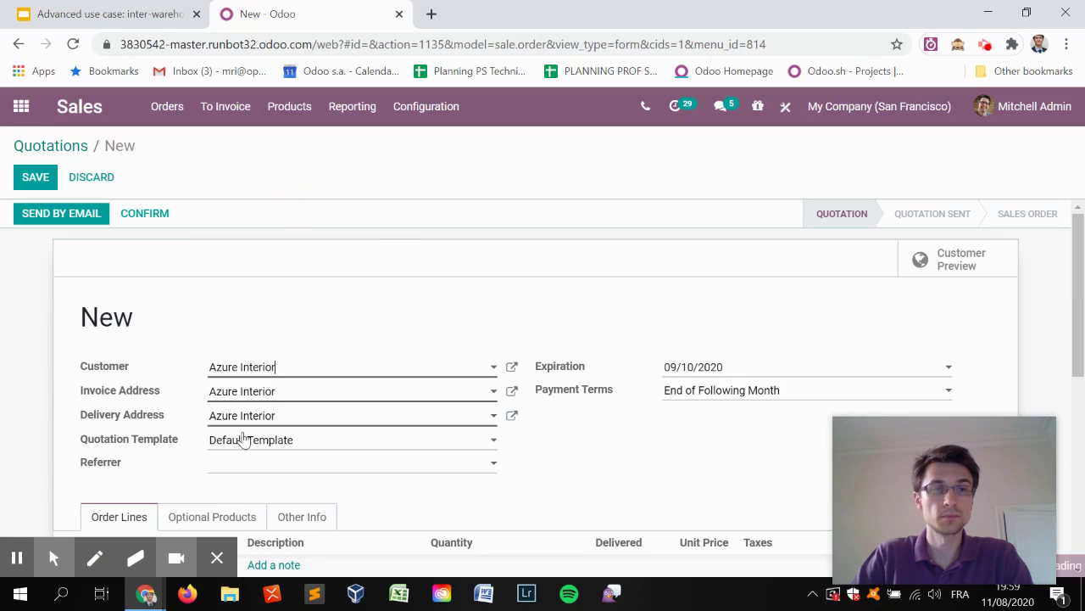
- Add an order line for the test product with a quantity of 100
{"action": "scroll", "coordinate": [243, 428], "scroll_direction": "down", "scroll_amount": 3}
{"action": "left_click", "coordinate": [131, 312]}
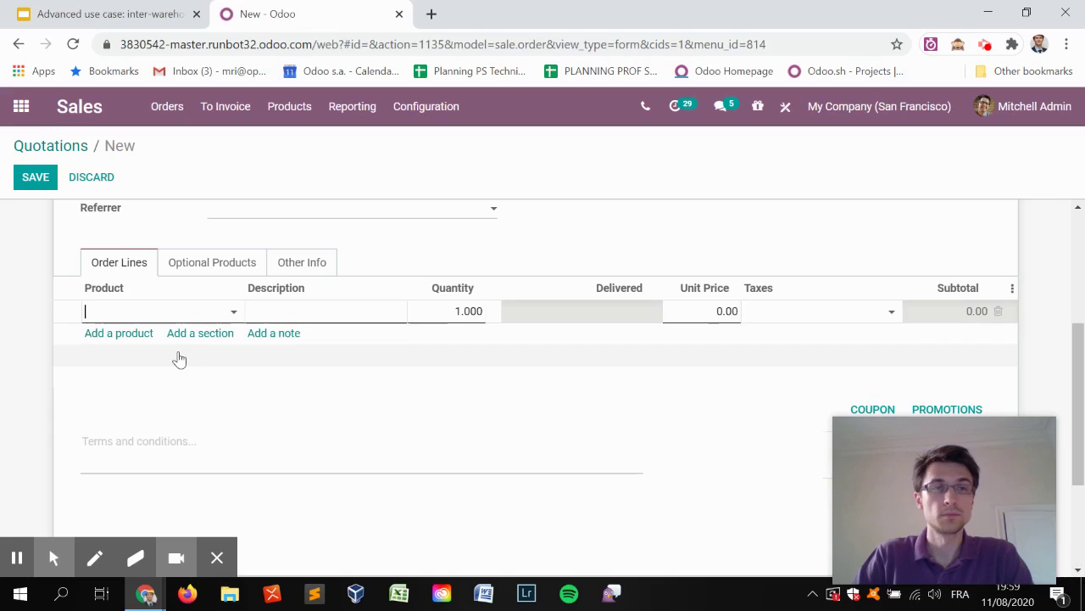
{"action": "type", "text": "test product"}
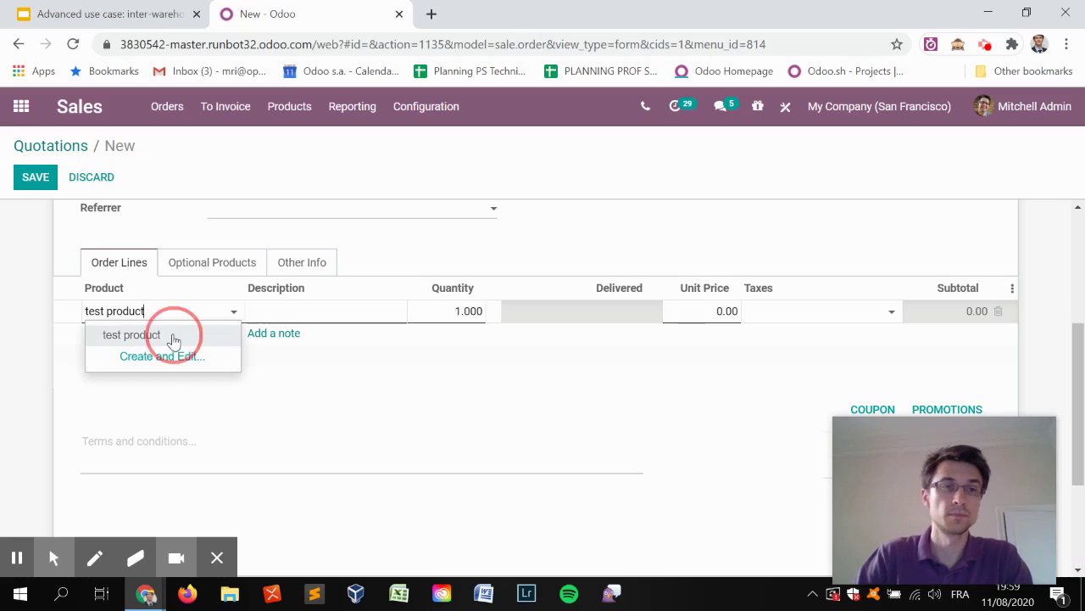
{"action": "left_click", "coordinate": [172, 337]}
{"action": "left_click", "coordinate": [441, 310]}
{"action": "type", "text": "100"}
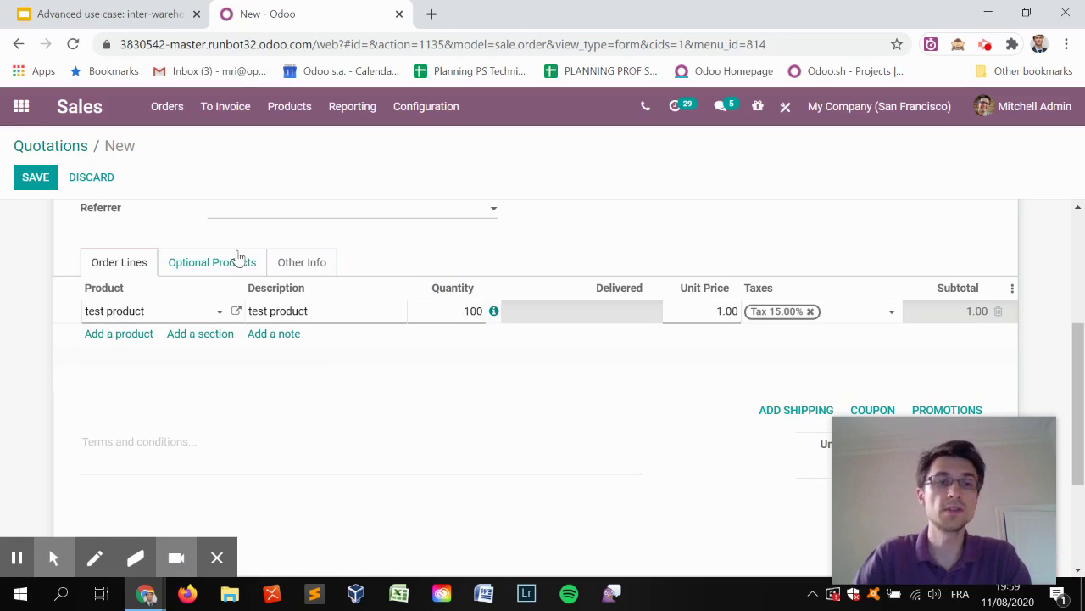
- Set the quotation's delivery warehouse to Store 1
{"action": "left_click", "coordinate": [287, 262]}
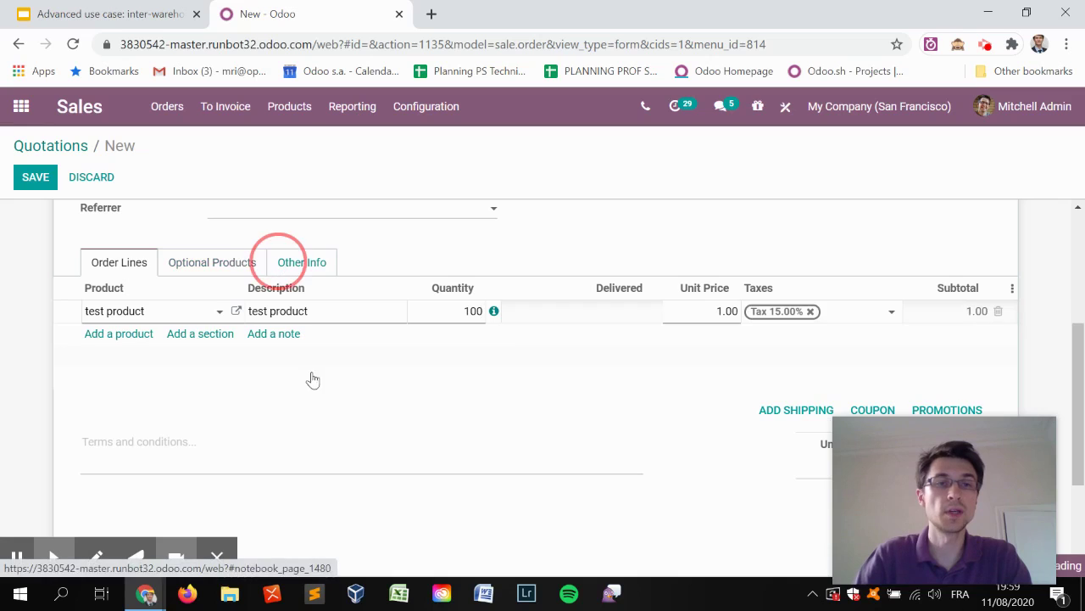
{"action": "scroll", "coordinate": [286, 412], "scroll_direction": "down", "scroll_amount": 2}
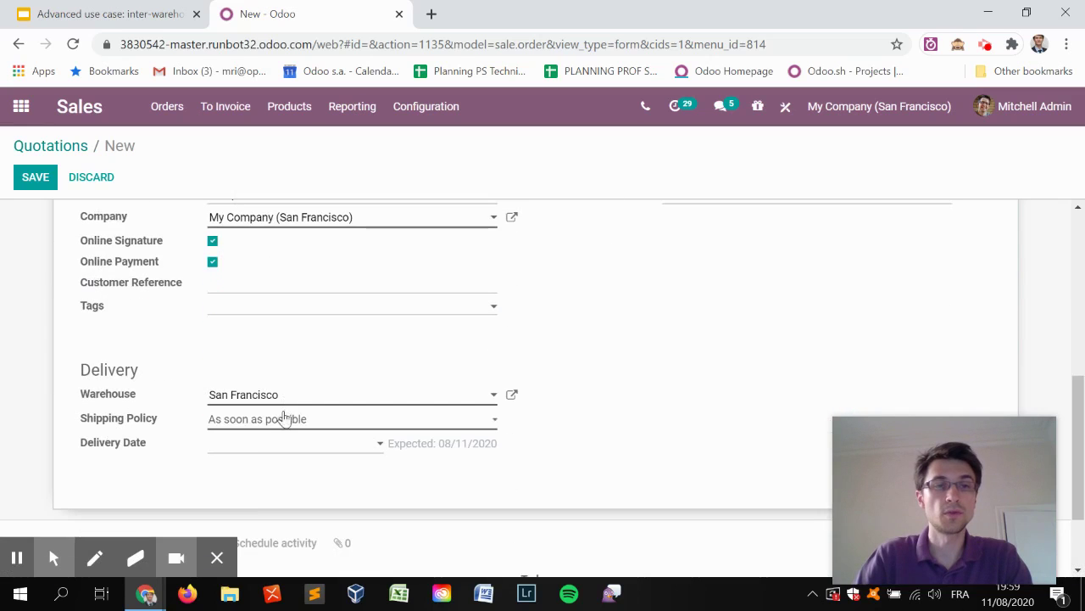
{"action": "left_click", "coordinate": [284, 404]}
{"action": "left_click", "coordinate": [280, 466]}
- Save and confirm the quotation, and open its delivery order
{"action": "left_click", "coordinate": [43, 178]}
{"action": "scroll", "coordinate": [507, 431], "scroll_direction": "up", "scroll_amount": 5}
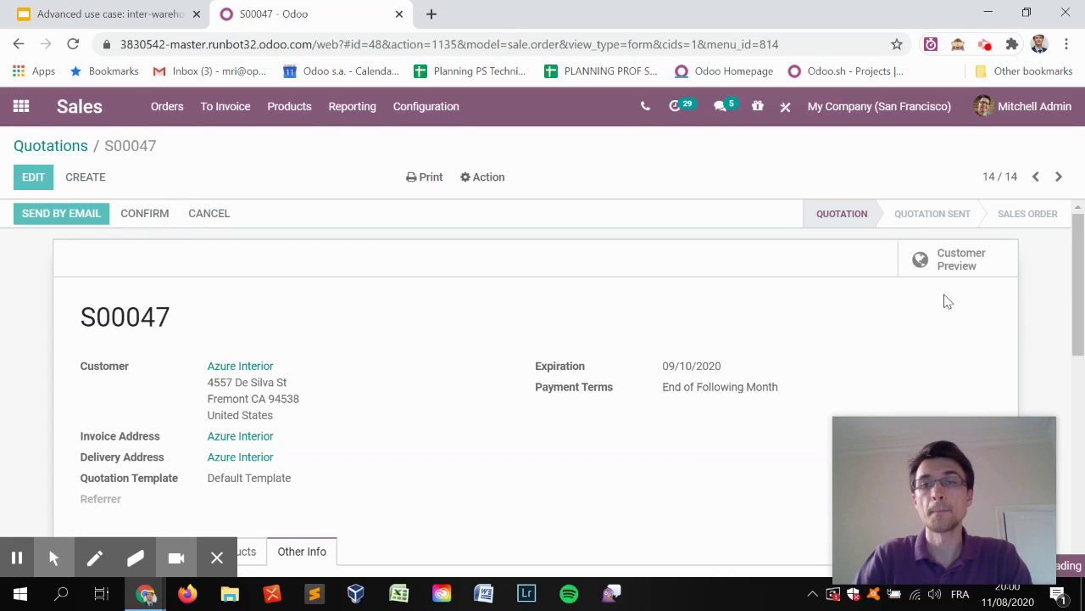
{"action": "left_click", "coordinate": [914, 267]}
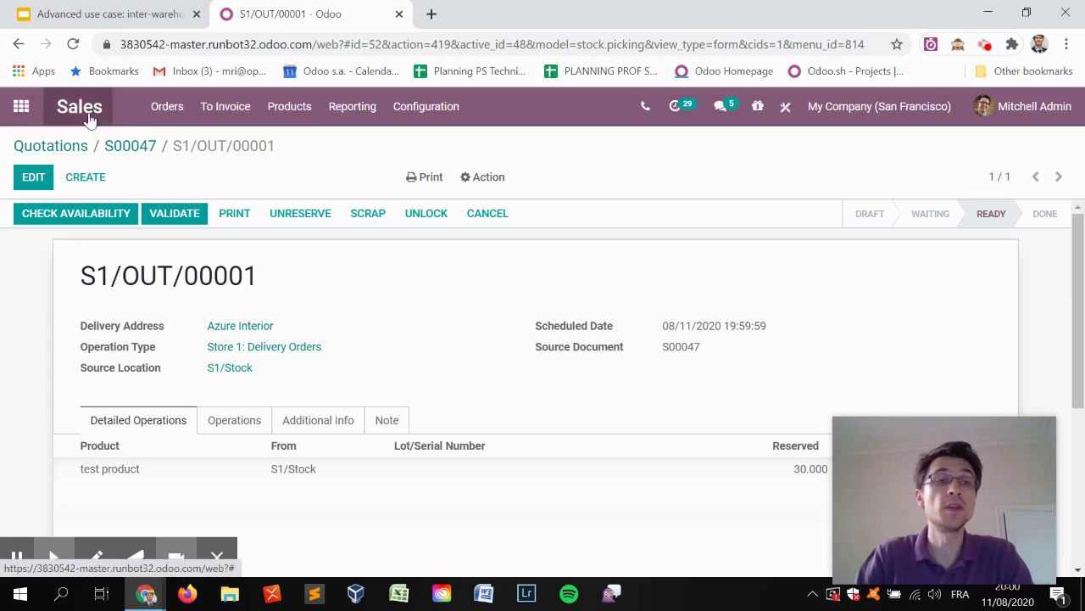
- Return to Inventory's Replenishment list and examine the test product's S1/Stock line, including its preferred route
{"action": "left_click", "coordinate": [22, 106]}
{"action": "scroll", "coordinate": [593, 339], "scroll_direction": "down", "scroll_amount": 2}
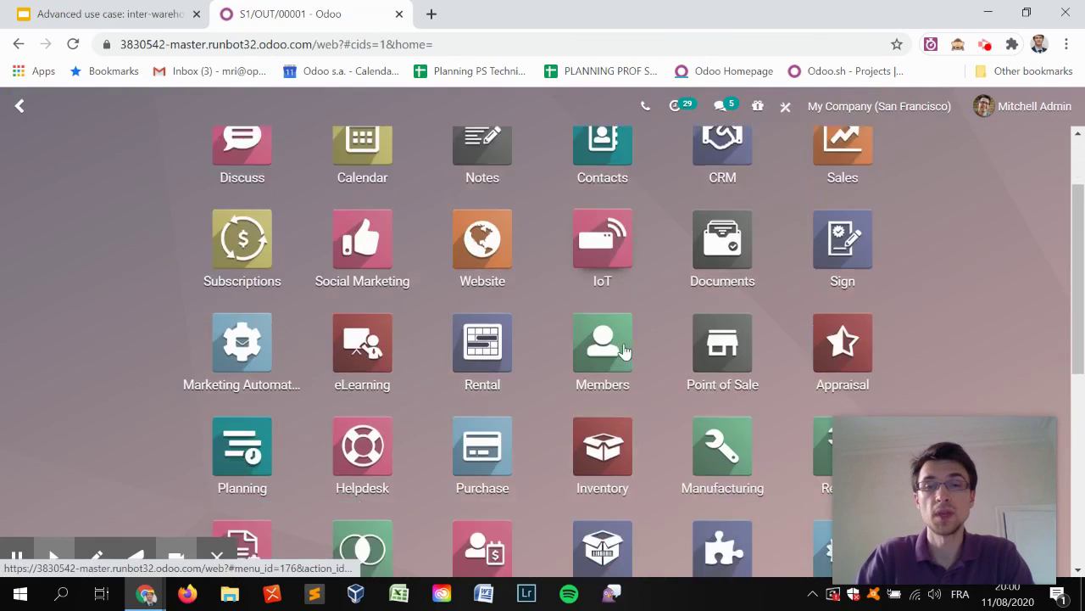
{"action": "left_click", "coordinate": [625, 414]}
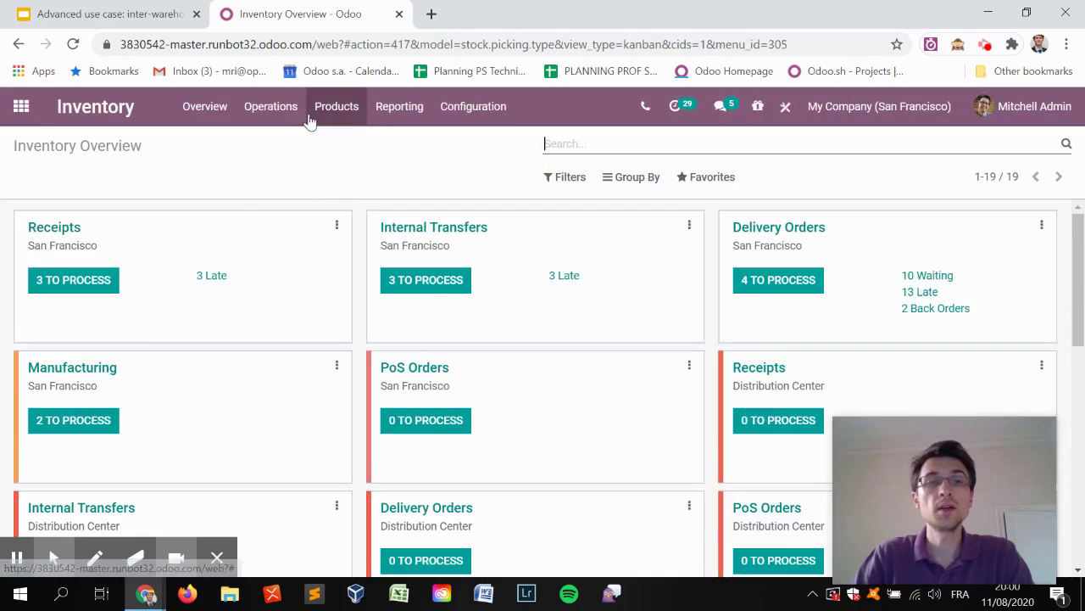
{"action": "left_click", "coordinate": [256, 111]}
{"action": "left_click", "coordinate": [292, 166]}
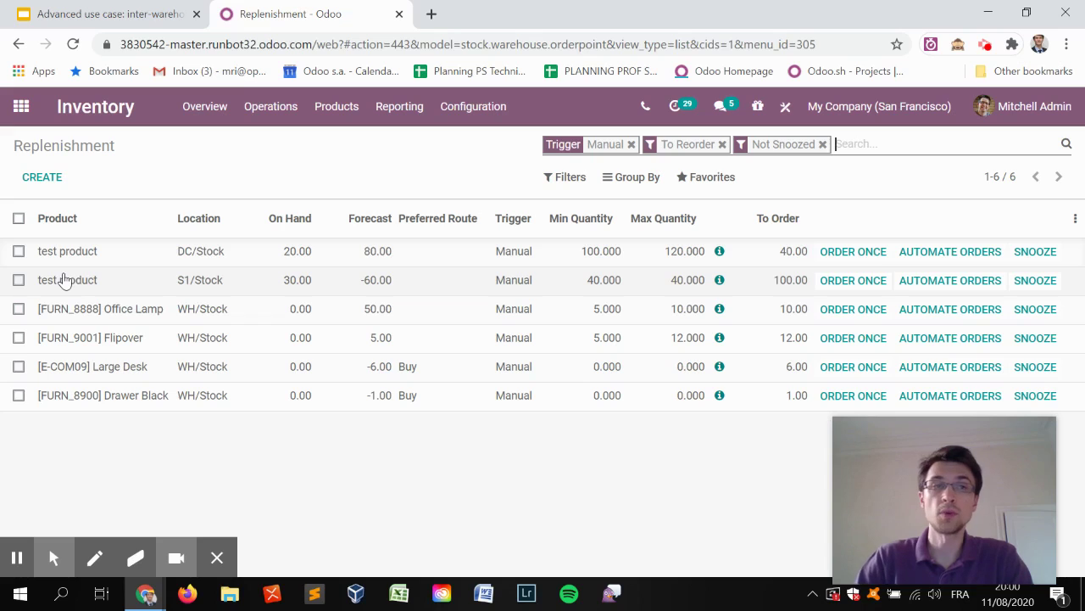
{"action": "left_click", "coordinate": [441, 291]}
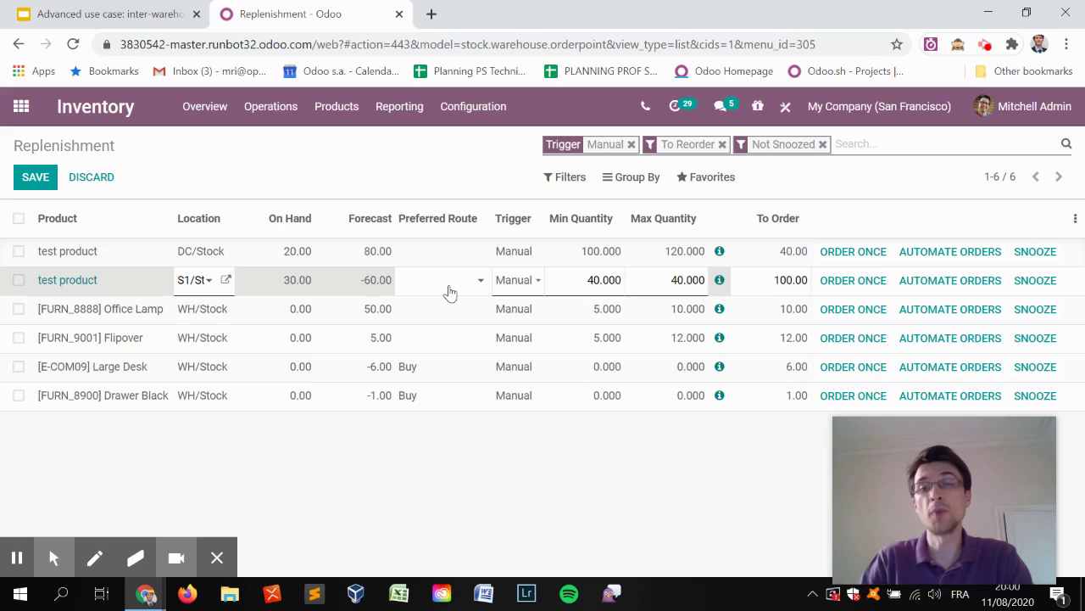
{"action": "left_click", "coordinate": [430, 164]}
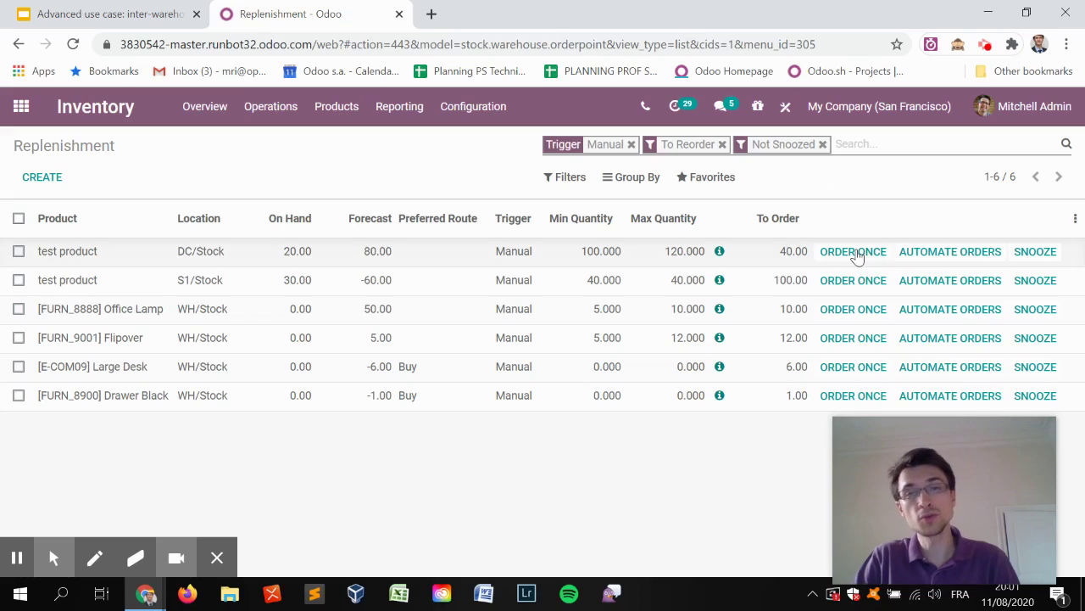
- Set the test product's quantity to order at S1/Stock to 110 and order it once
{"action": "left_click", "coordinate": [787, 282]}
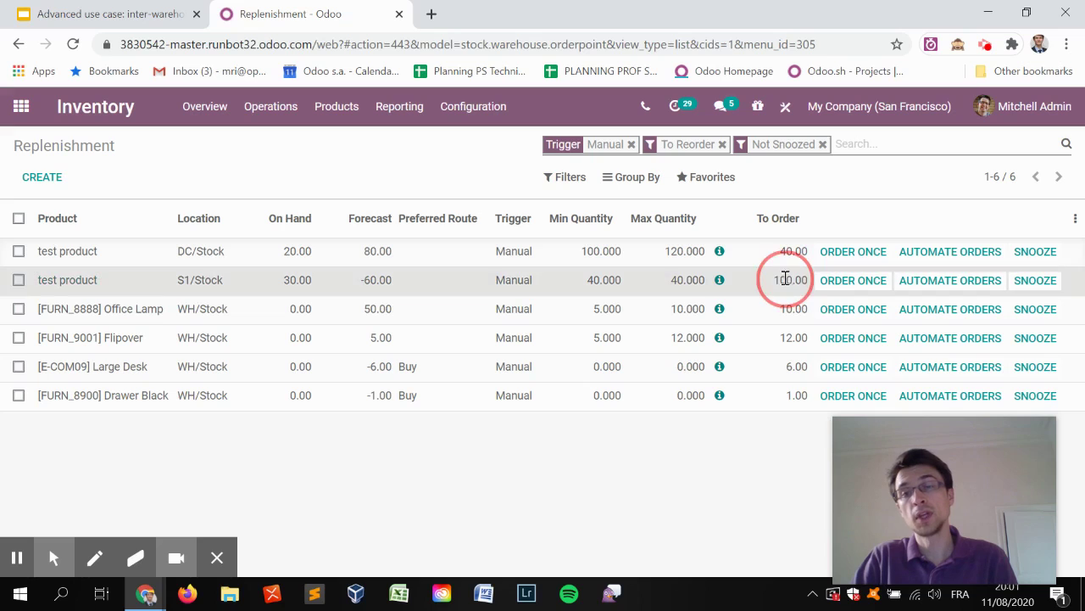
{"action": "type", "text": "110"}
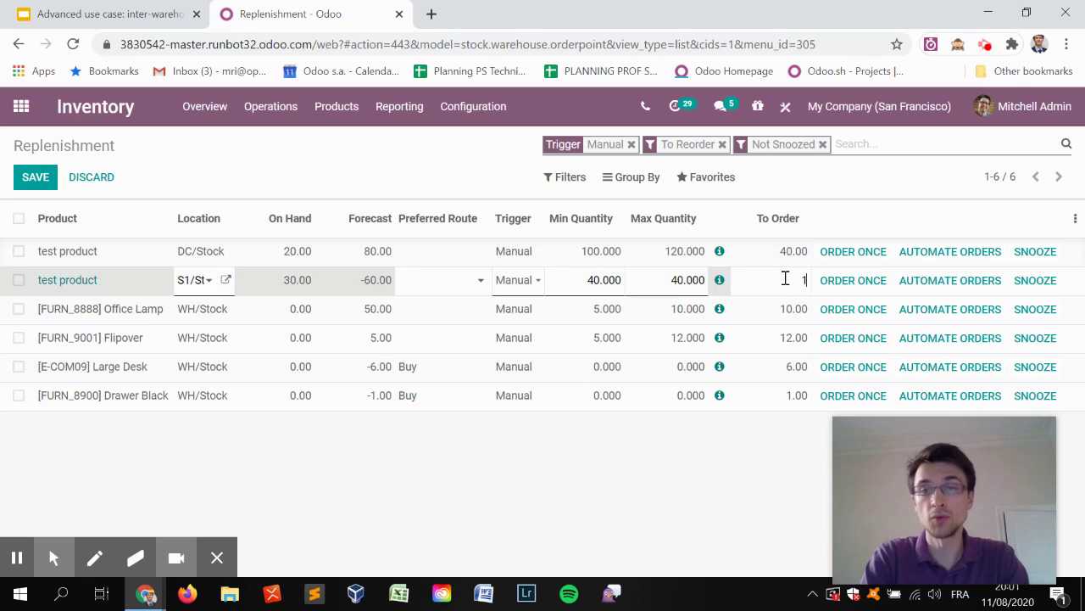
{"action": "left_click", "coordinate": [860, 191]}
{"action": "left_click", "coordinate": [873, 287]}
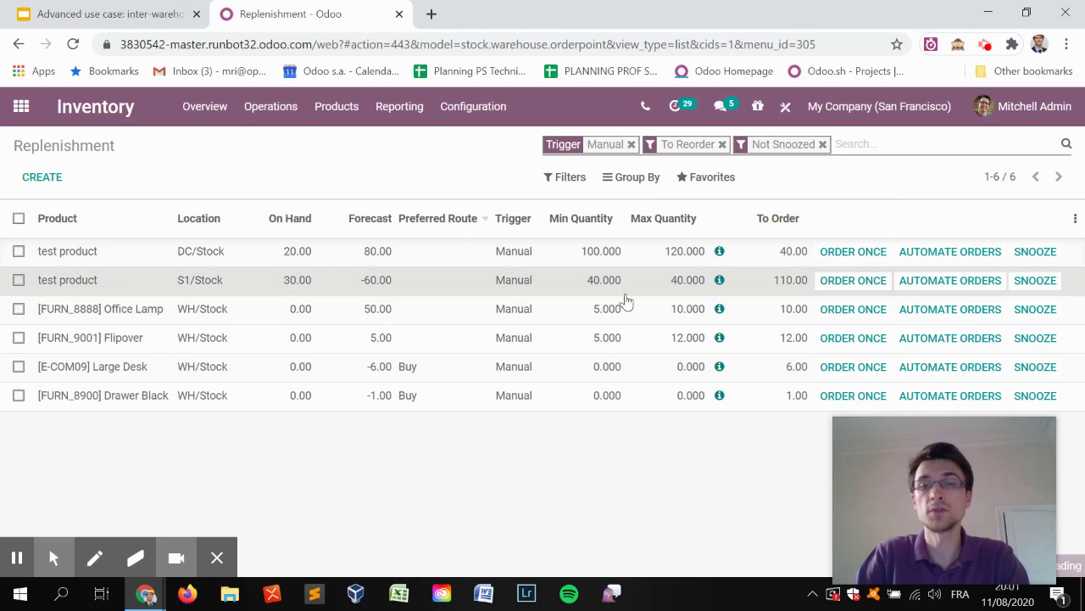